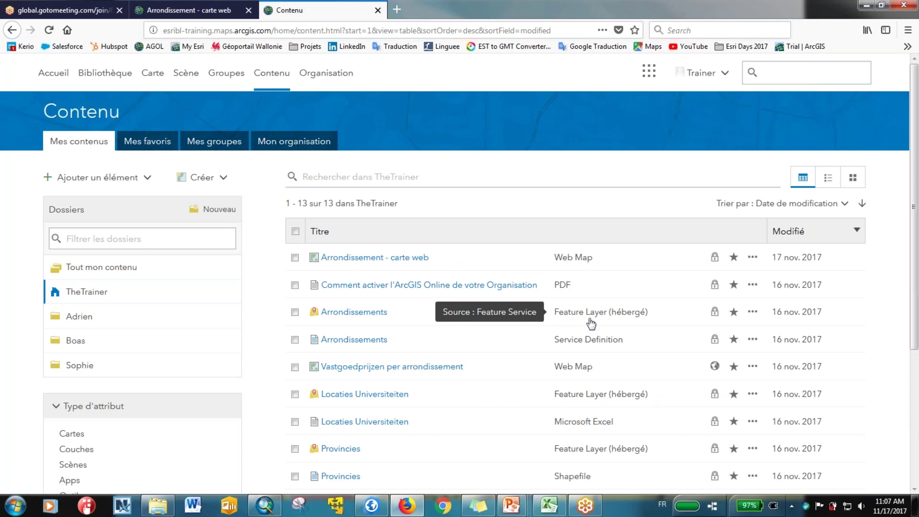
Step: Start adding a new item from the computer and choose Provinces.zip as its file
{"action": "scroll", "coordinate": [592, 324], "scroll_direction": "down", "scroll_amount": 2}
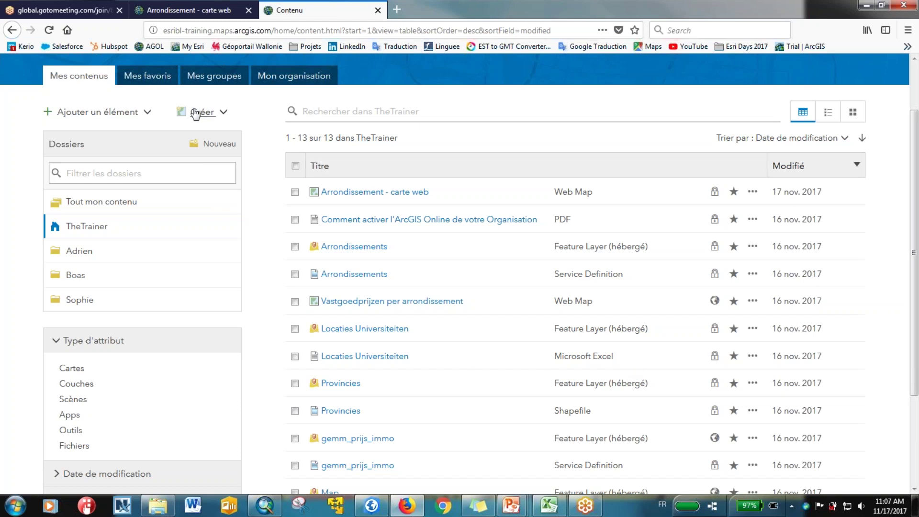
{"action": "left_click", "coordinate": [146, 115]}
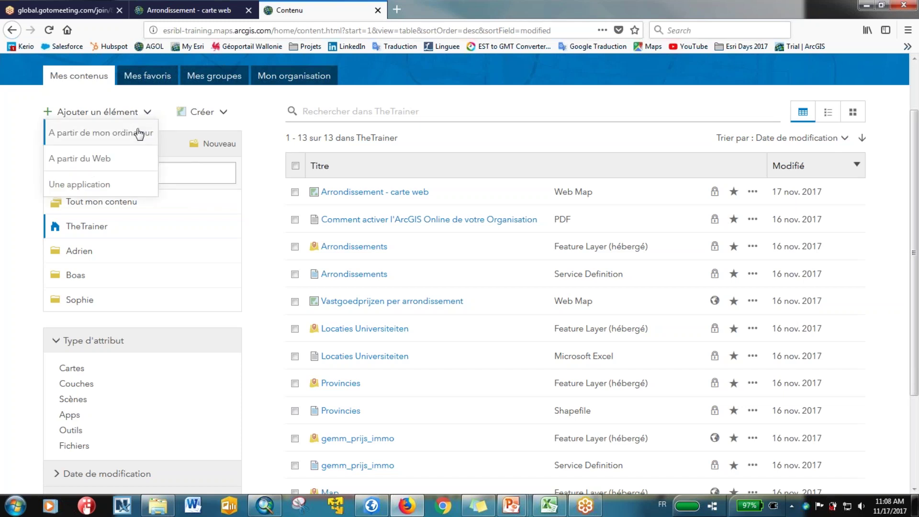
{"action": "left_click", "coordinate": [139, 133]}
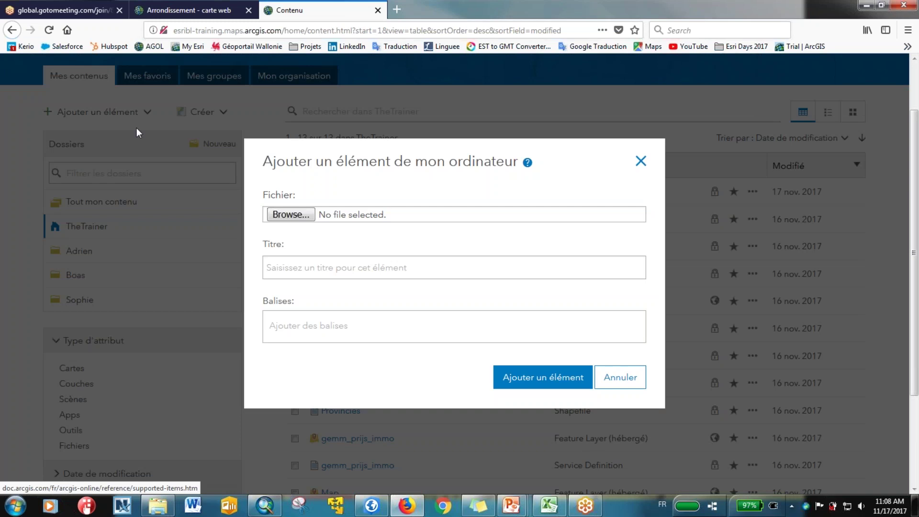
{"action": "left_click", "coordinate": [282, 216]}
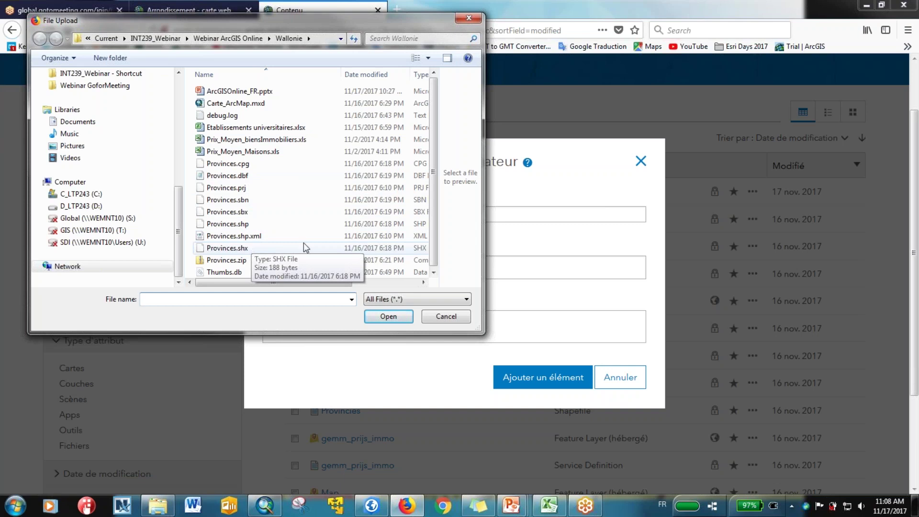
{"action": "key", "text": "alt+Tab"}
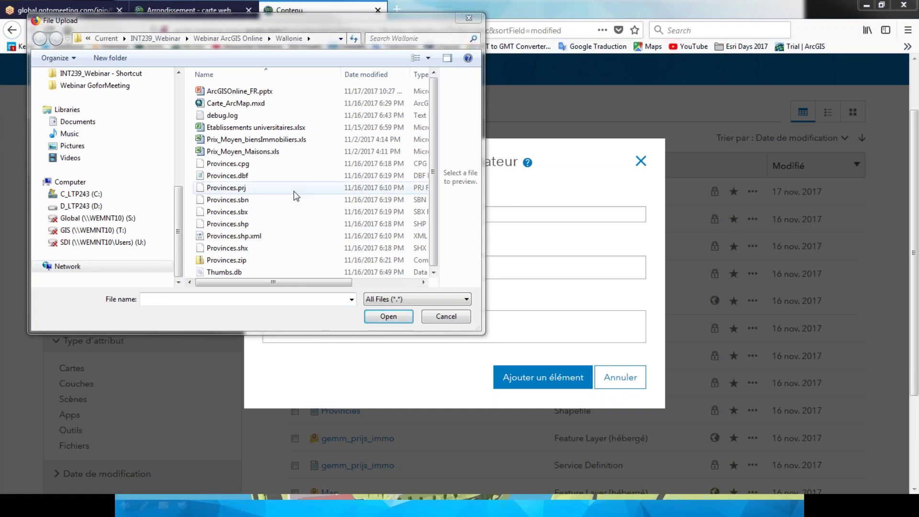
{"action": "left_click", "coordinate": [230, 263]}
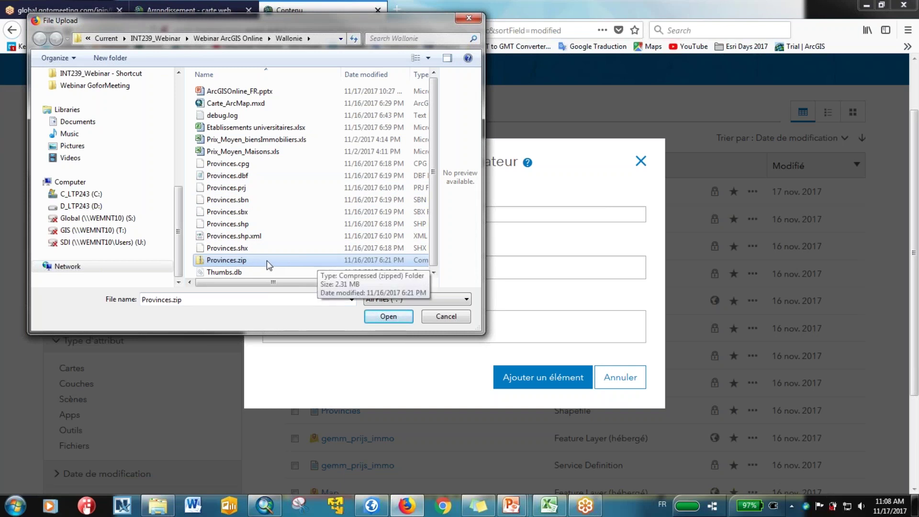
{"action": "left_click", "coordinate": [386, 317]}
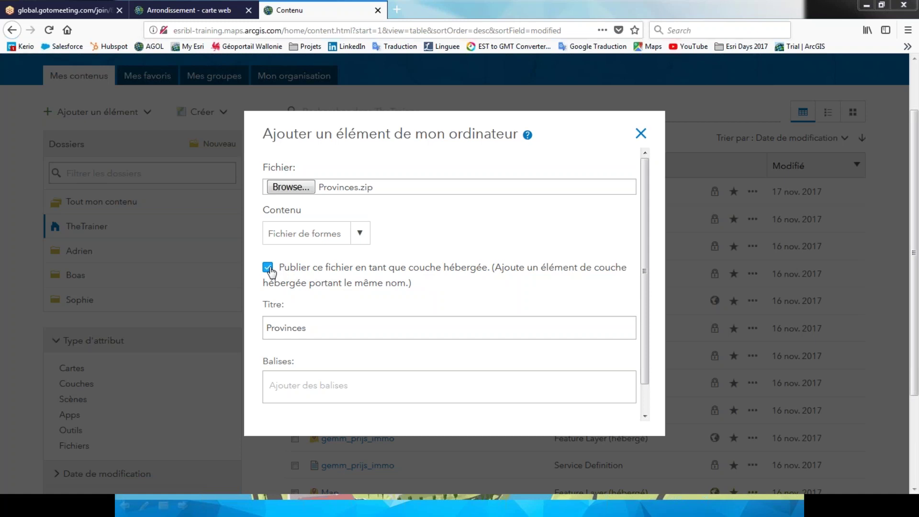
Step: Tag the Provinces item with Provinces and Webinar, and add it with publishing as a hosted layer enabled
{"action": "left_click", "coordinate": [312, 324]}
{"action": "left_click_drag", "start_coordinate": [645, 284], "coordinate": [647, 335]}
{"action": "left_click", "coordinate": [328, 353]}
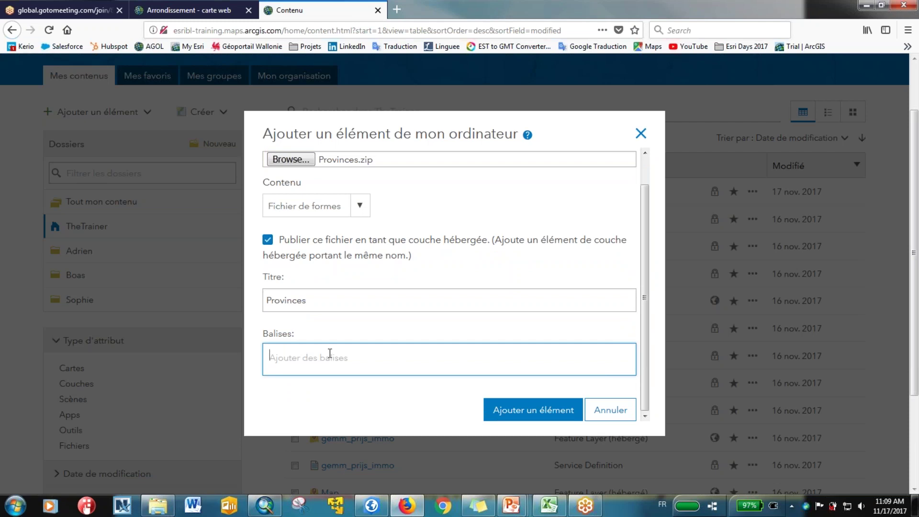
{"action": "type", "text": "Provinces"}
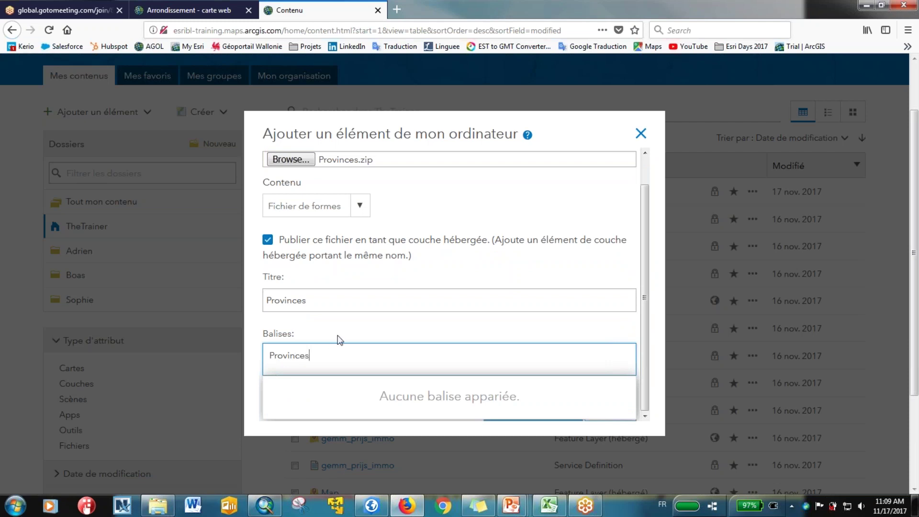
{"action": "key", "text": "Return"}
{"action": "type", "text": "Webinar"}
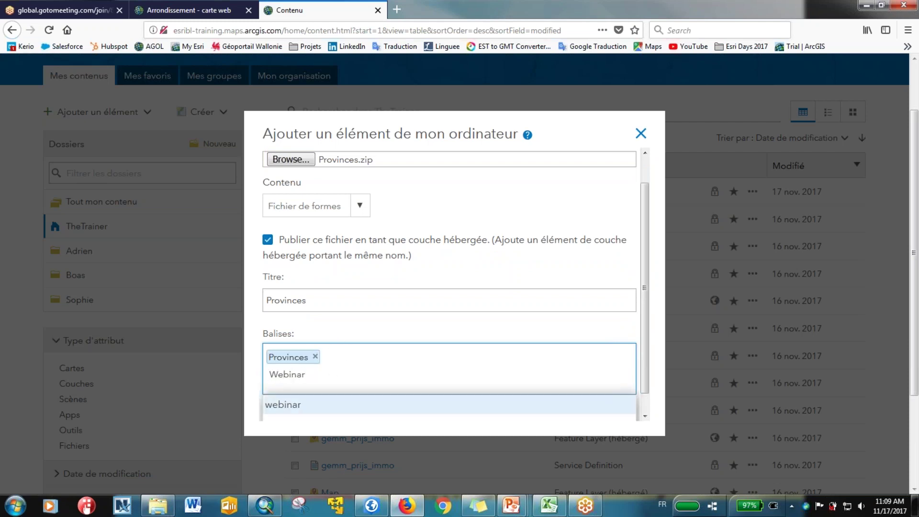
{"action": "key", "text": "Return"}
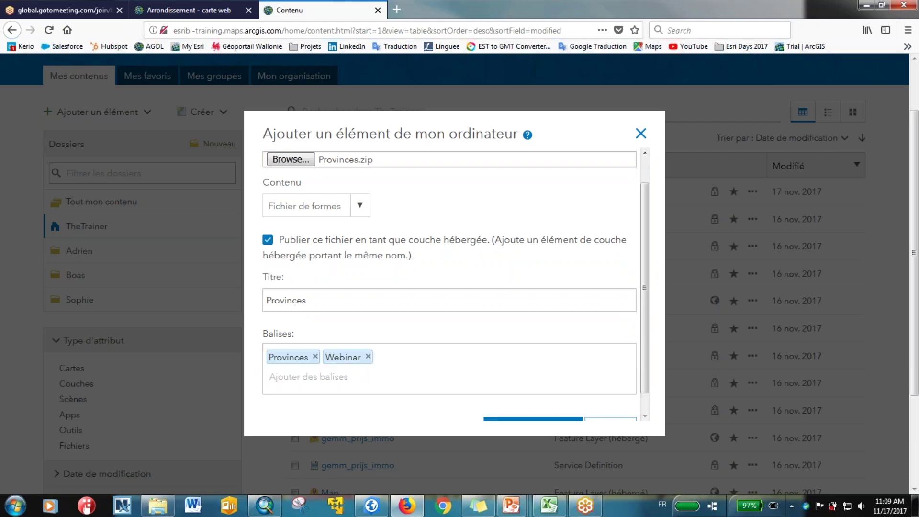
{"action": "left_click_drag", "start_coordinate": [648, 369], "coordinate": [649, 395]}
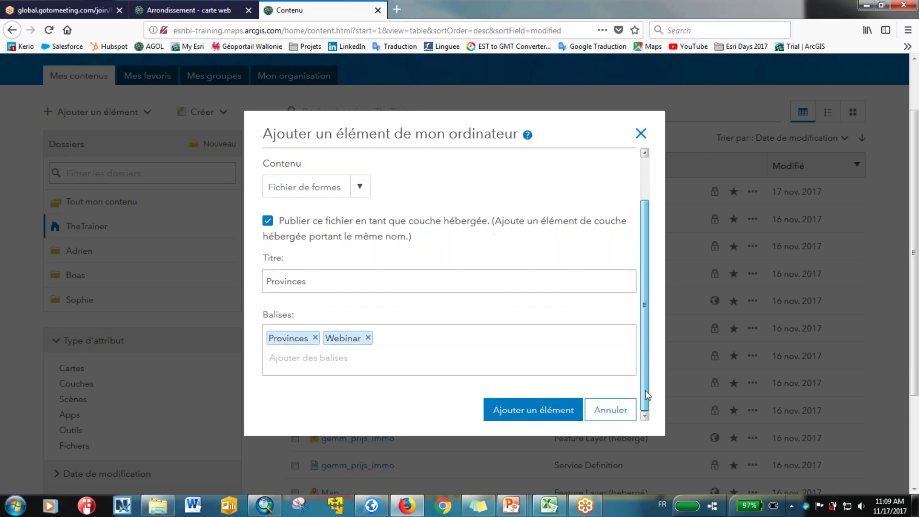
{"action": "left_click", "coordinate": [532, 412]}
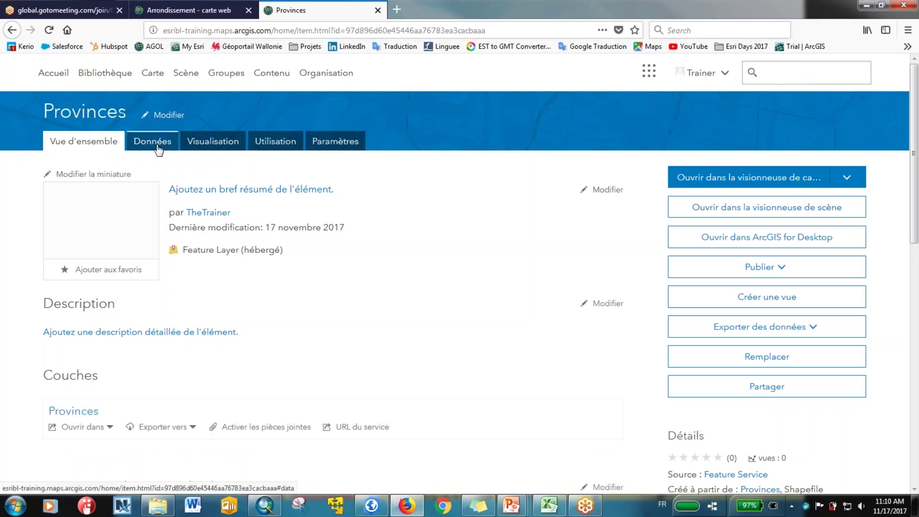
Step: Review the published Provinces layer's attribute table, map visualisation, general settings and hosted feature layer settings
{"action": "left_click", "coordinate": [158, 151]}
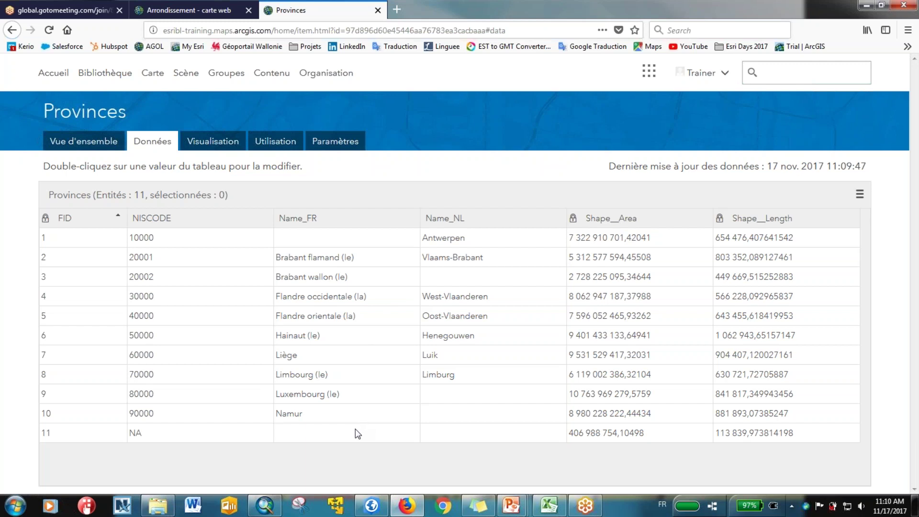
{"action": "left_click", "coordinate": [230, 150]}
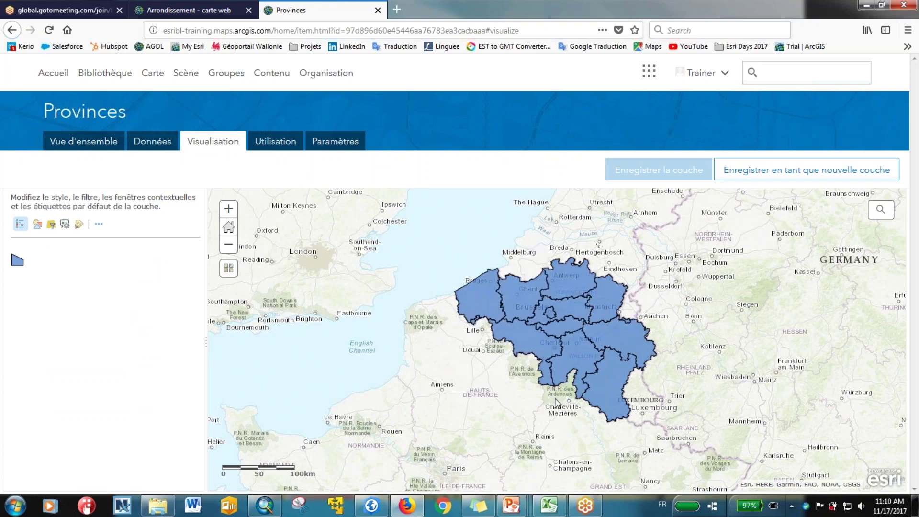
{"action": "left_click", "coordinate": [348, 142]}
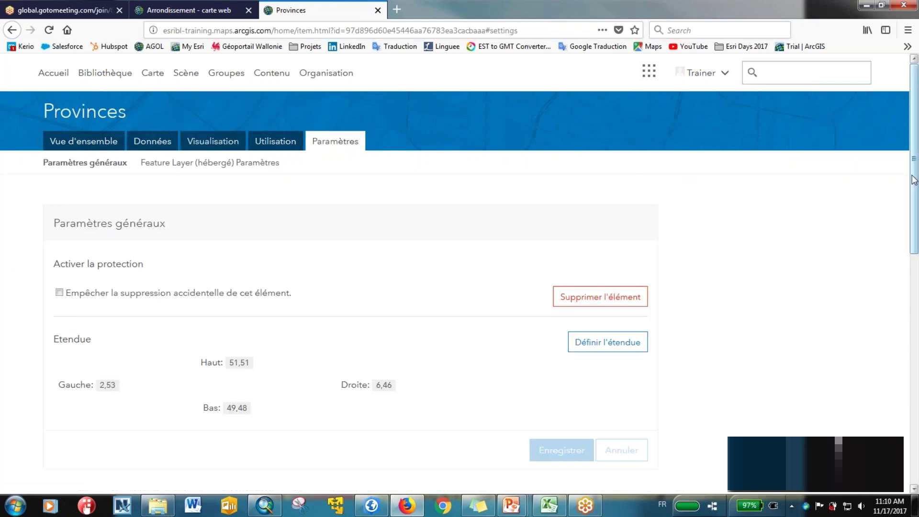
{"action": "left_click_drag", "start_coordinate": [914, 183], "coordinate": [915, 238]}
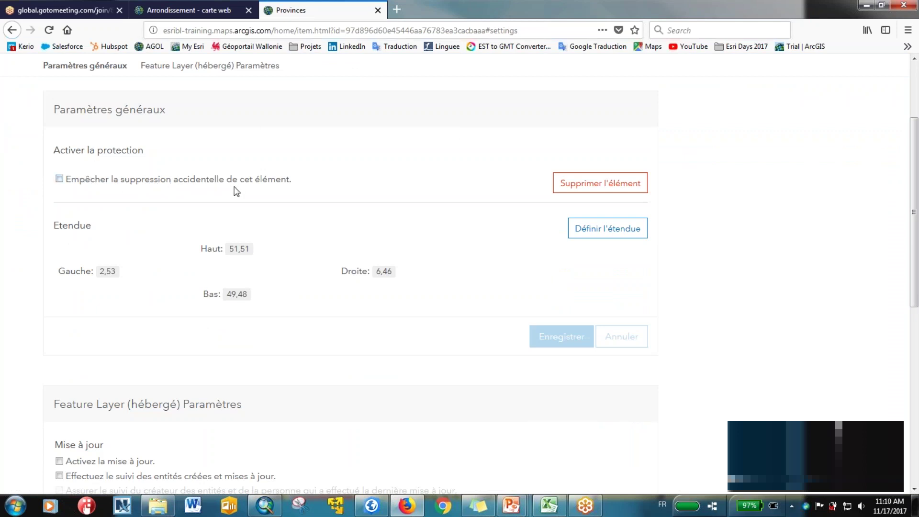
{"action": "left_click_drag", "start_coordinate": [914, 228], "coordinate": [915, 362]}
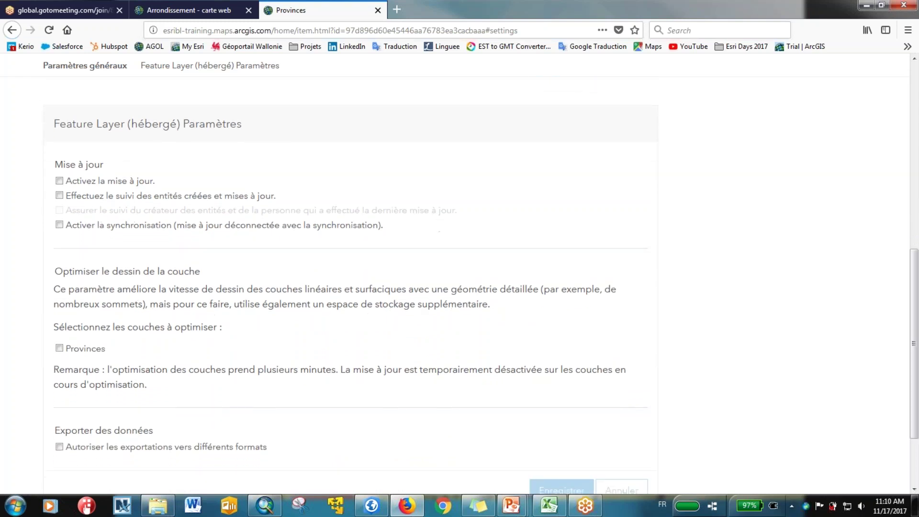
Step: Tick the editing option in the Provinces layer's settings to view its choices, and return to the content list without saving
{"action": "left_click", "coordinate": [59, 180]}
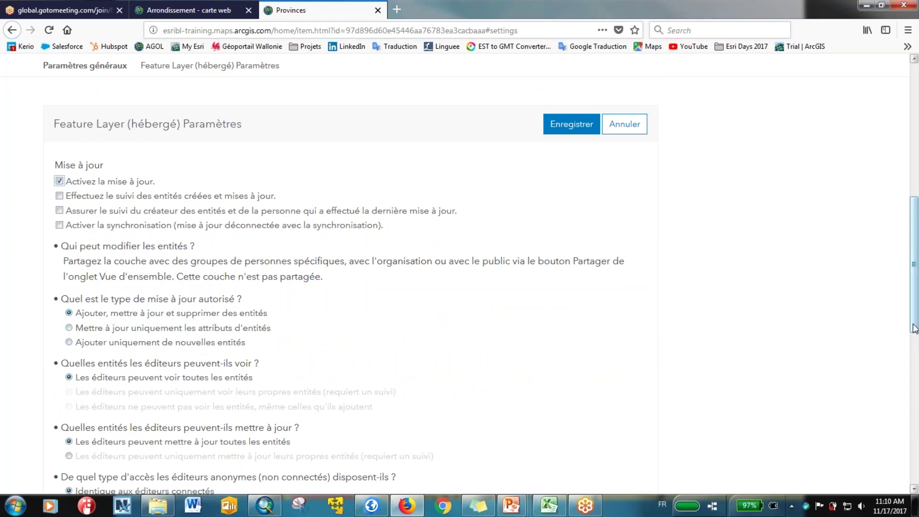
{"action": "left_click_drag", "start_coordinate": [914, 330], "coordinate": [915, 187]}
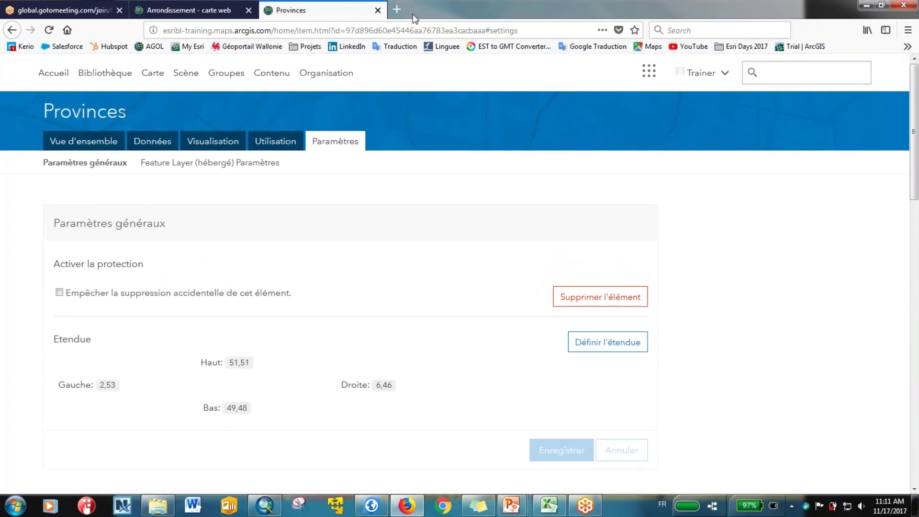
{"action": "left_click", "coordinate": [283, 76]}
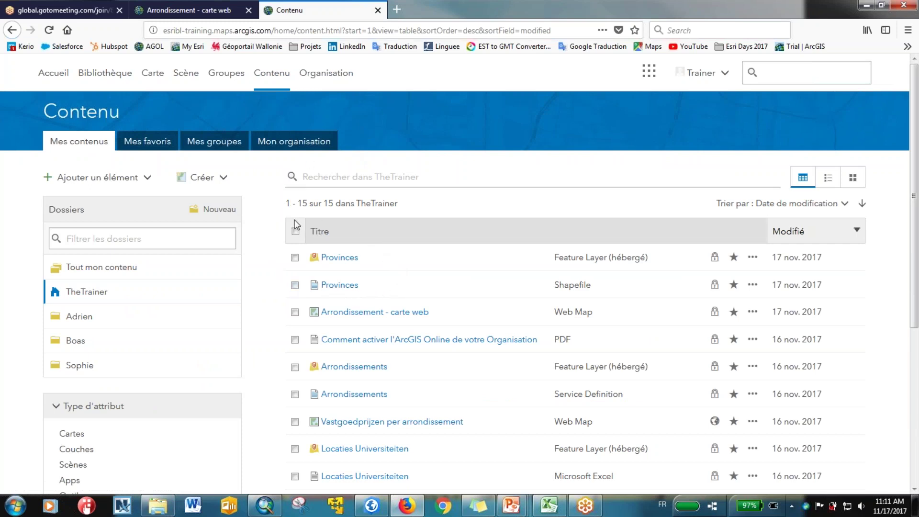
{"action": "right_click", "coordinate": [276, 279]}
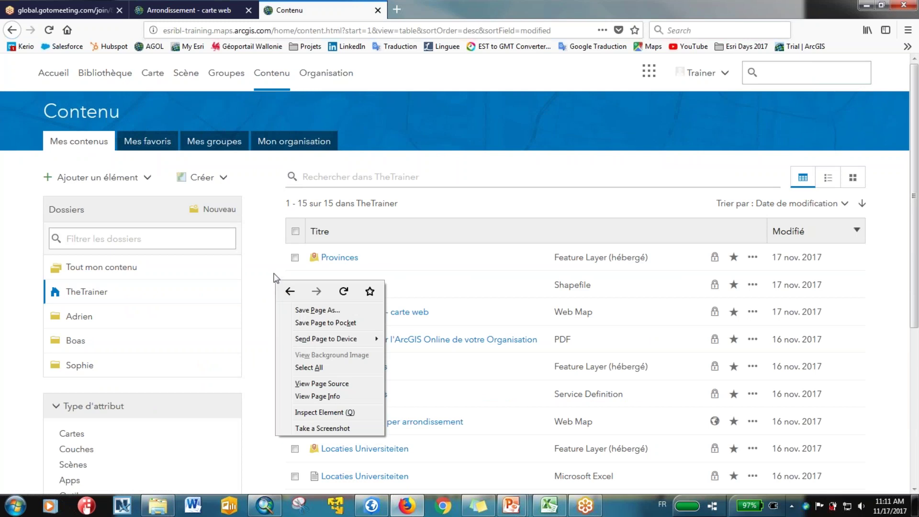
{"action": "left_click", "coordinate": [272, 272]}
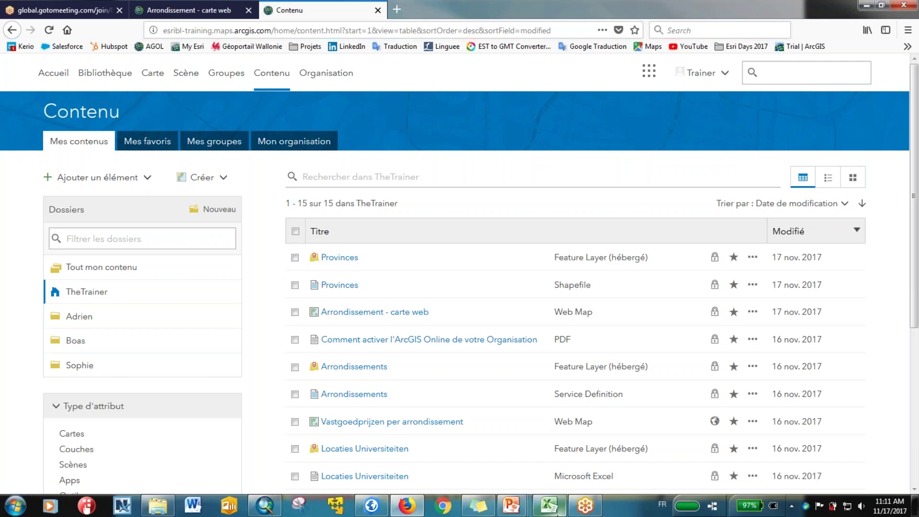
Step: Switch to Excel, examine the Adresse and Code_Postal columns of Etablissements universitaires.xlsx, and go back to the content list
{"action": "left_click", "coordinate": [551, 507]}
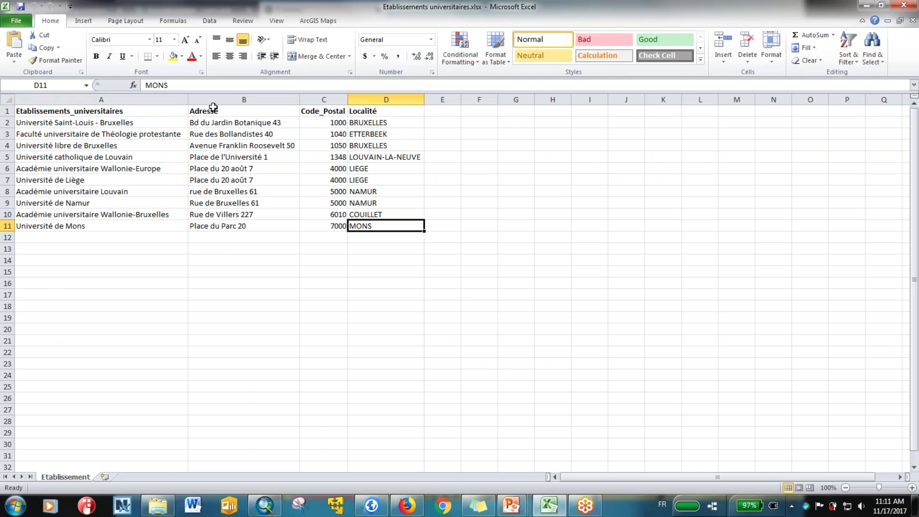
{"action": "left_click", "coordinate": [215, 108]}
{"action": "left_click", "coordinate": [309, 107]}
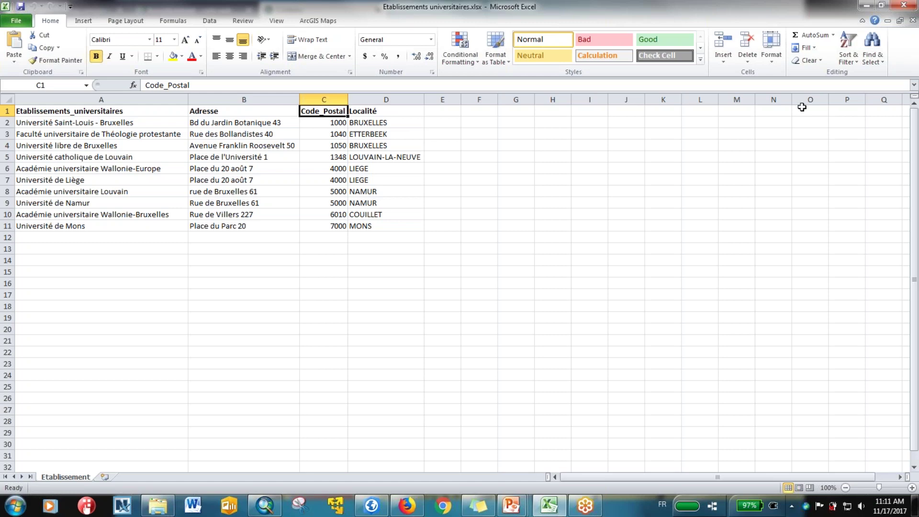
{"action": "left_click", "coordinate": [866, 7]}
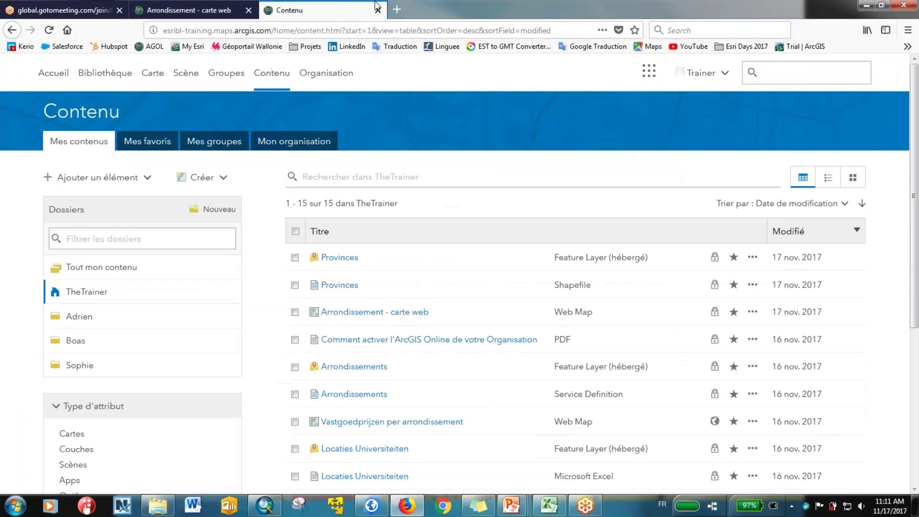
Step: Start adding another item from the computer and choose Etablissements universitaires.xlsx as its file
{"action": "left_click", "coordinate": [146, 179]}
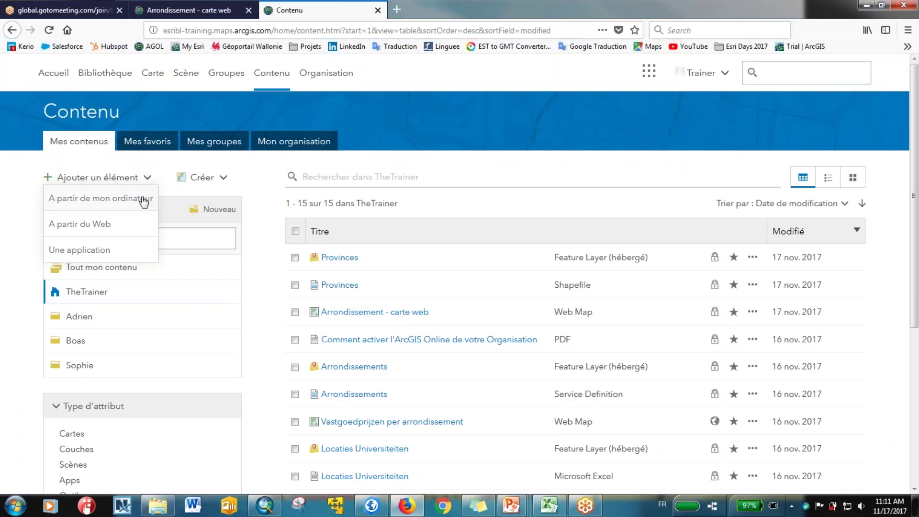
{"action": "left_click", "coordinate": [144, 201]}
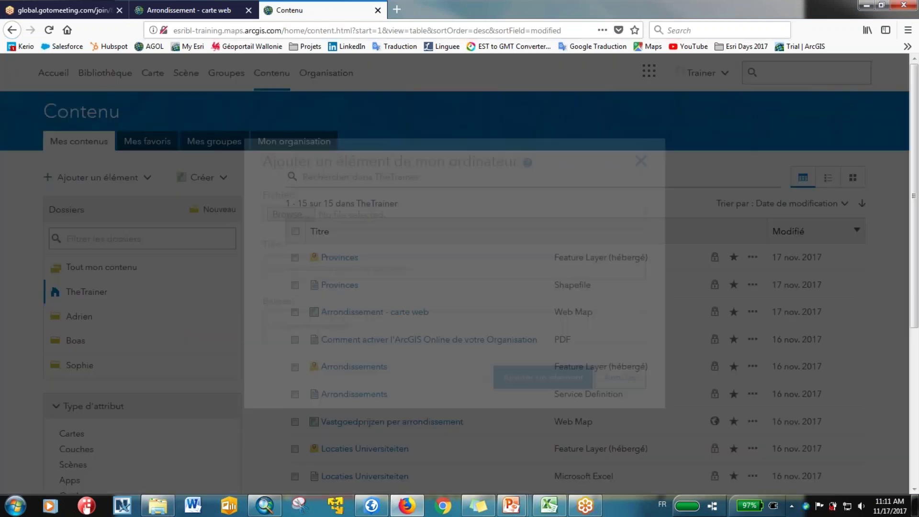
{"action": "left_click", "coordinate": [296, 214]}
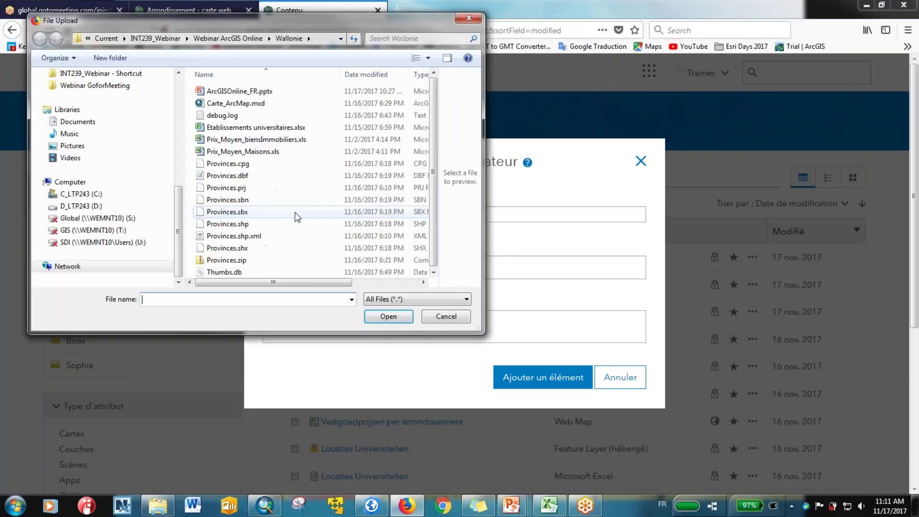
{"action": "left_click", "coordinate": [283, 128]}
{"action": "left_click", "coordinate": [388, 317]}
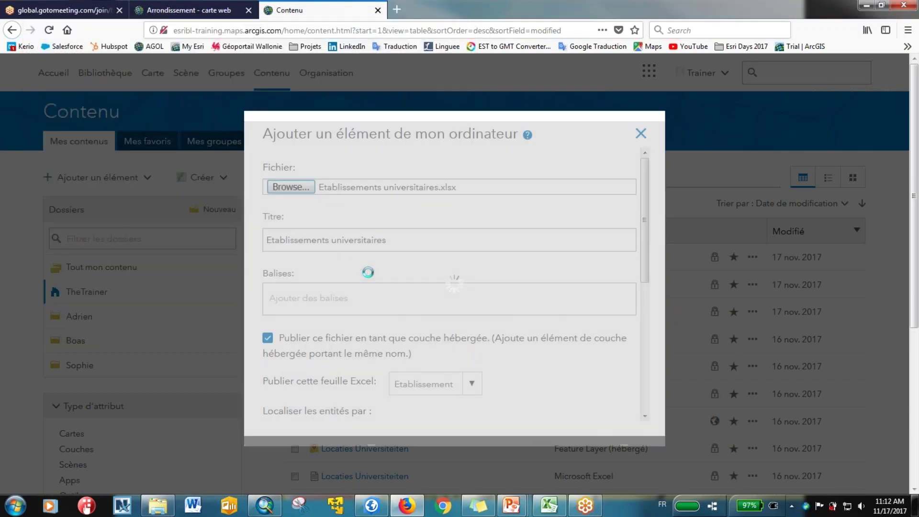
Step: Add the tags Etablissements and webinars to the Etablissements universitaires item
{"action": "left_click", "coordinate": [371, 291]}
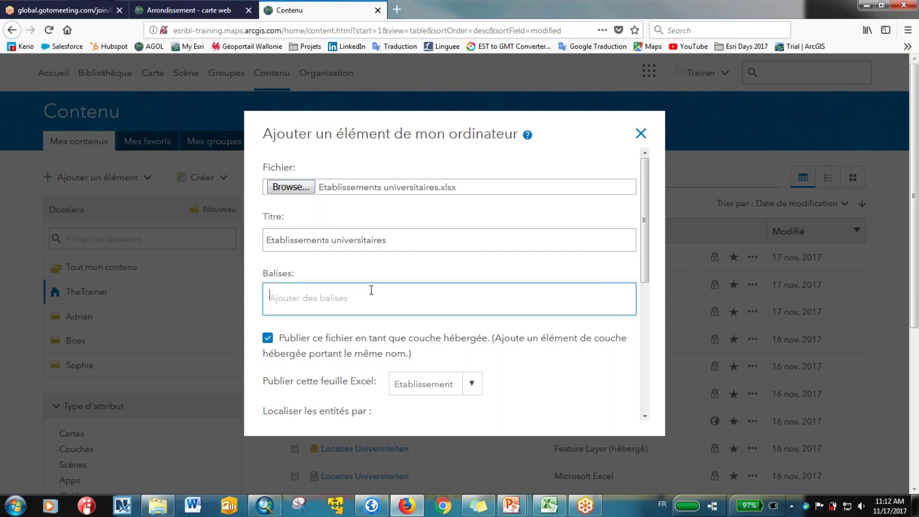
{"action": "type", "text": "Etablissement"}
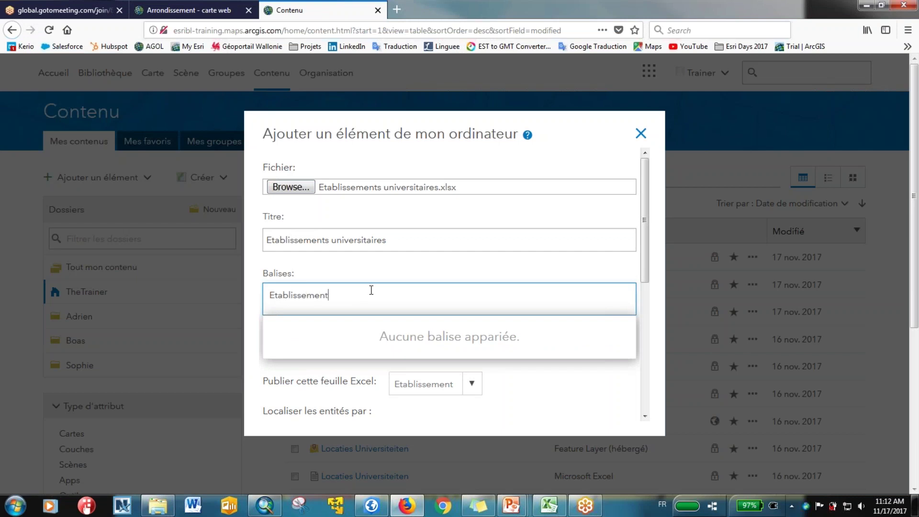
{"action": "type", "text": "s, webinars"}
{"action": "key", "text": "Return"}
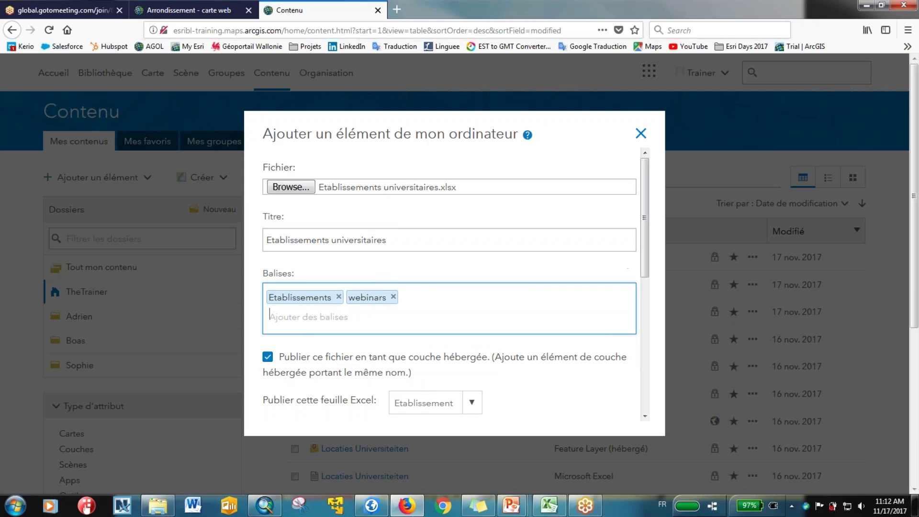
Step: Check the choice of Excel sheet to publish, keeping Etablissement selected
{"action": "left_click_drag", "start_coordinate": [643, 243], "coordinate": [643, 301]}
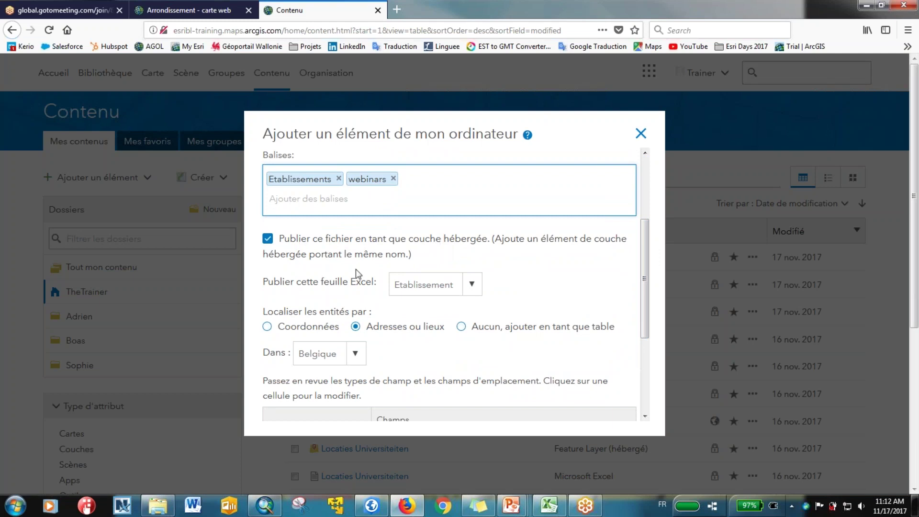
{"action": "left_click", "coordinate": [467, 287]}
{"action": "left_click", "coordinate": [467, 286]}
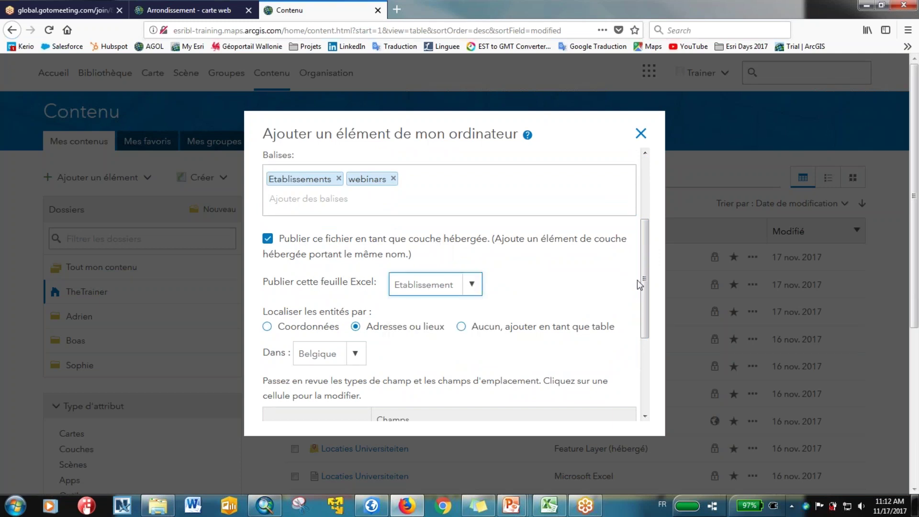
Step: Set the location field for Code_Postal to code postale in the Etablissements universitaires item
{"action": "left_click_drag", "start_coordinate": [642, 281], "coordinate": [643, 355]}
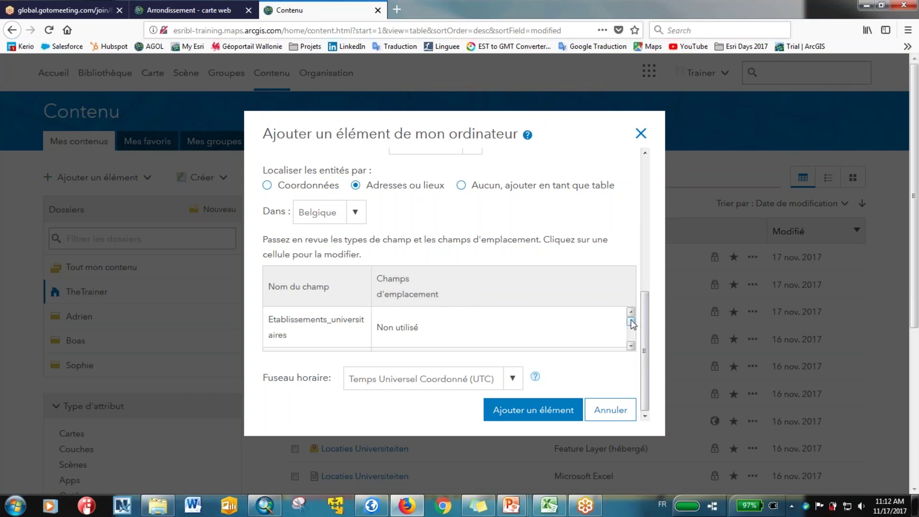
{"action": "left_click_drag", "start_coordinate": [631, 323], "coordinate": [633, 329]}
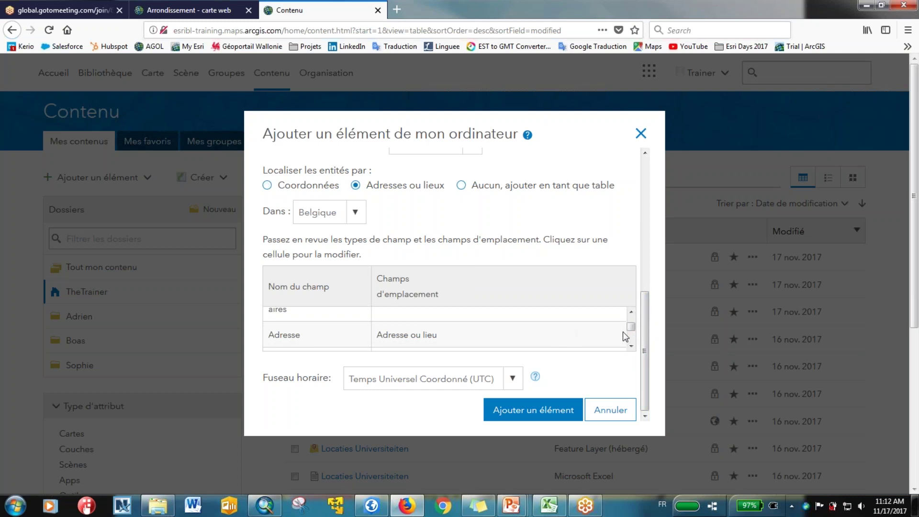
{"action": "left_click_drag", "start_coordinate": [632, 330], "coordinate": [631, 337]}
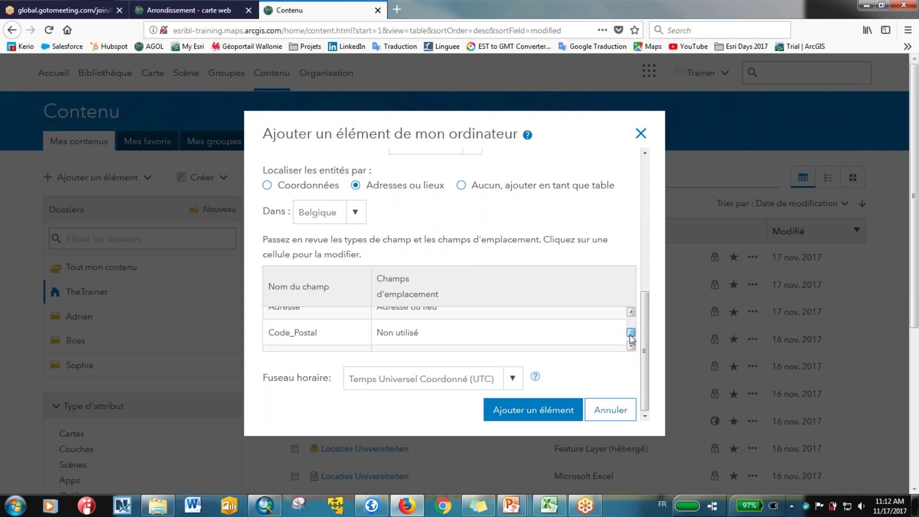
{"action": "left_click", "coordinate": [406, 334]}
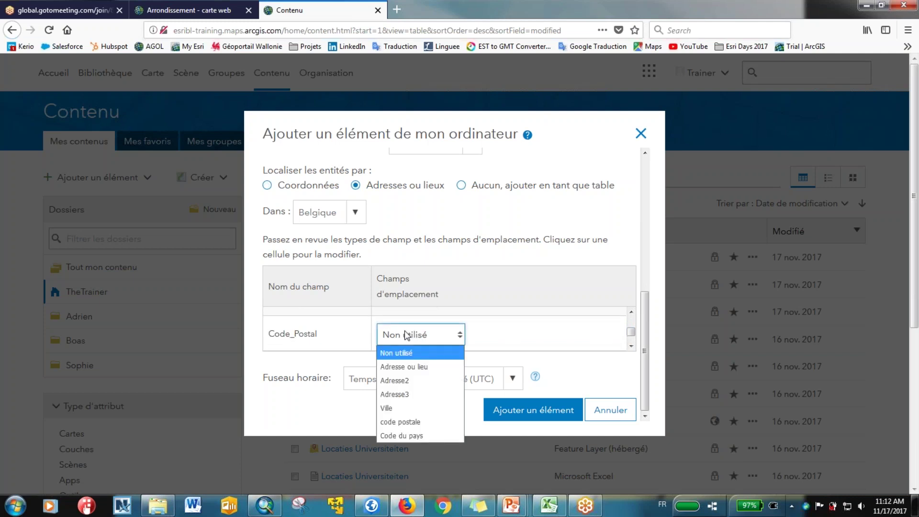
{"action": "left_click", "coordinate": [411, 422]}
Step: Set the location field for Localité to Ville, and add the item without examining the matched locations
{"action": "left_click_drag", "start_coordinate": [631, 331], "coordinate": [632, 342]}
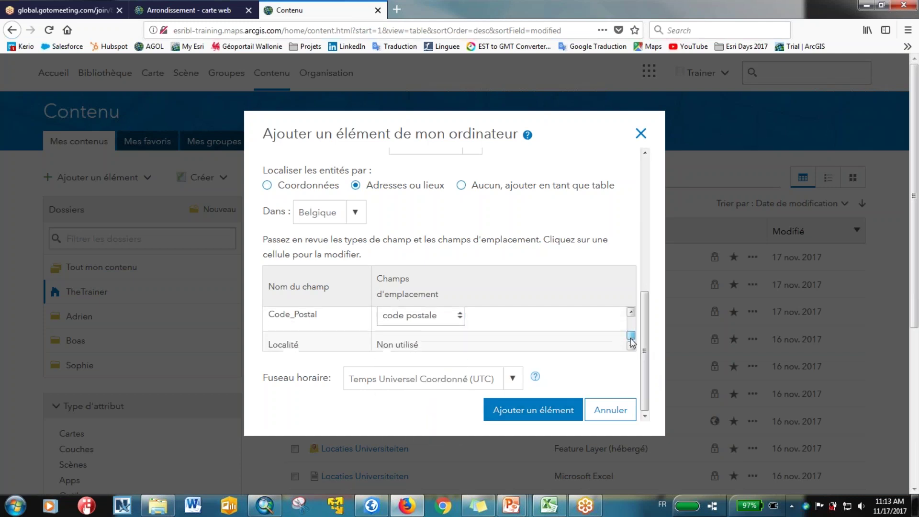
{"action": "left_click", "coordinate": [412, 335]}
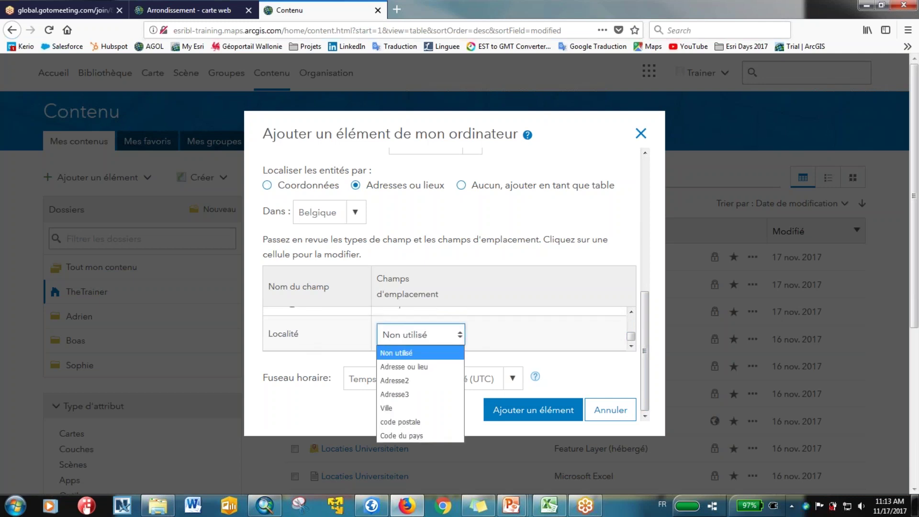
{"action": "left_click", "coordinate": [409, 408]}
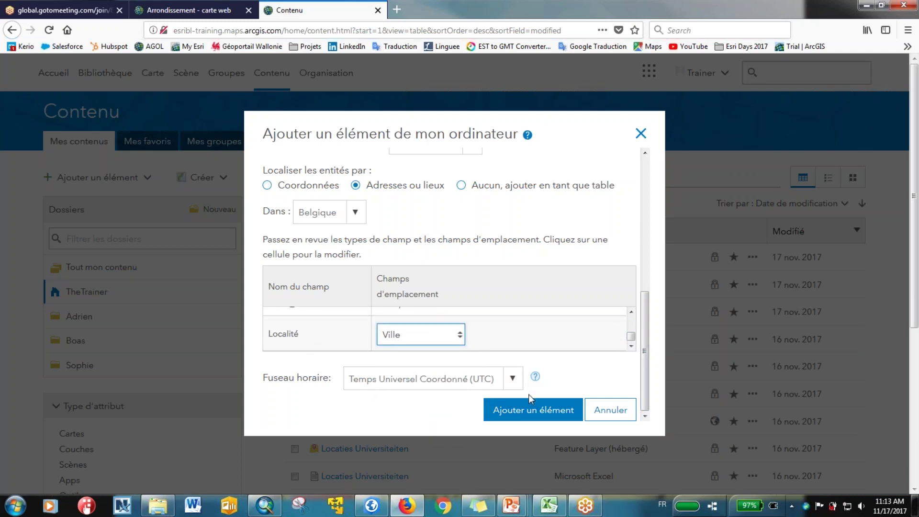
{"action": "left_click", "coordinate": [531, 411]}
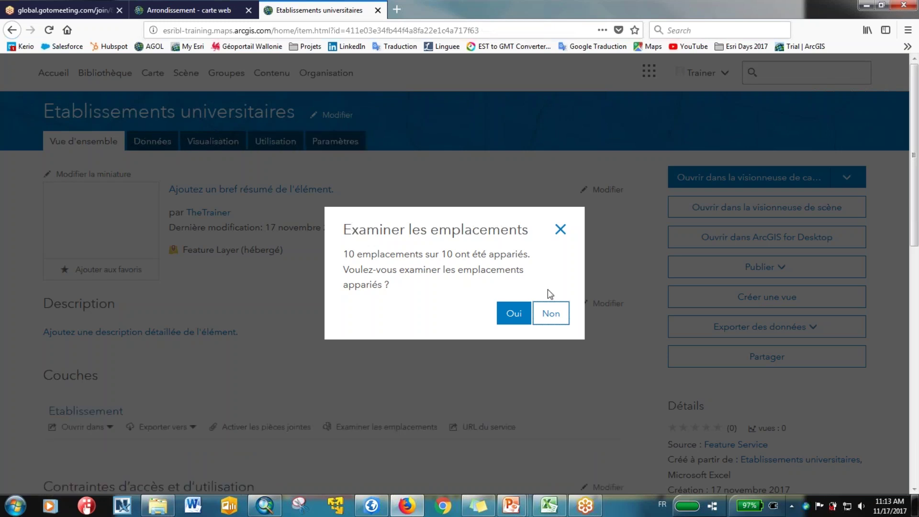
{"action": "left_click", "coordinate": [554, 313]}
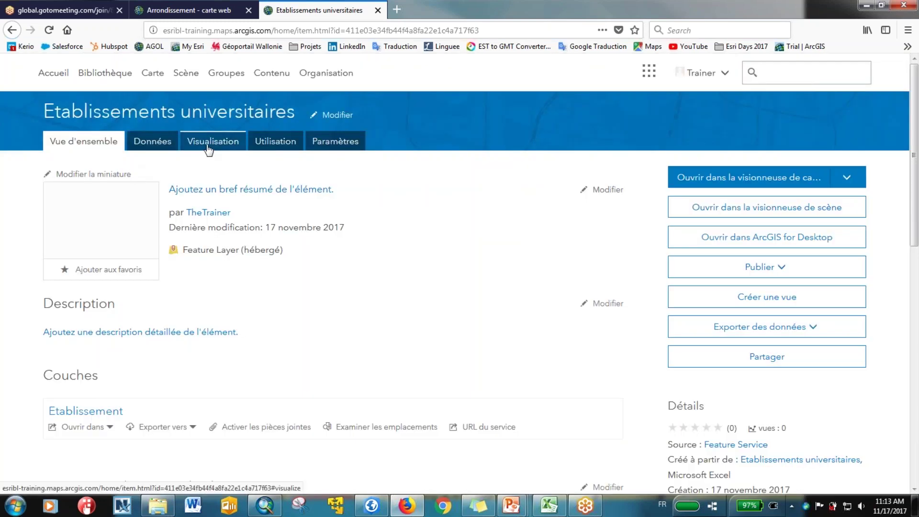
Step: Visualize the Etablissements universitaires layer on its map and inspect the attributes of the institution in Brabant Wallon
{"action": "left_click", "coordinate": [209, 149]}
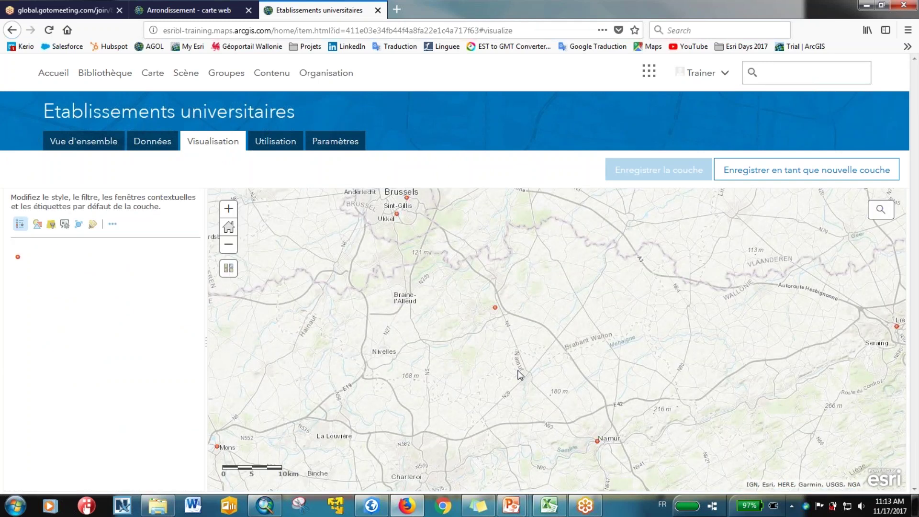
{"action": "left_click", "coordinate": [228, 247]}
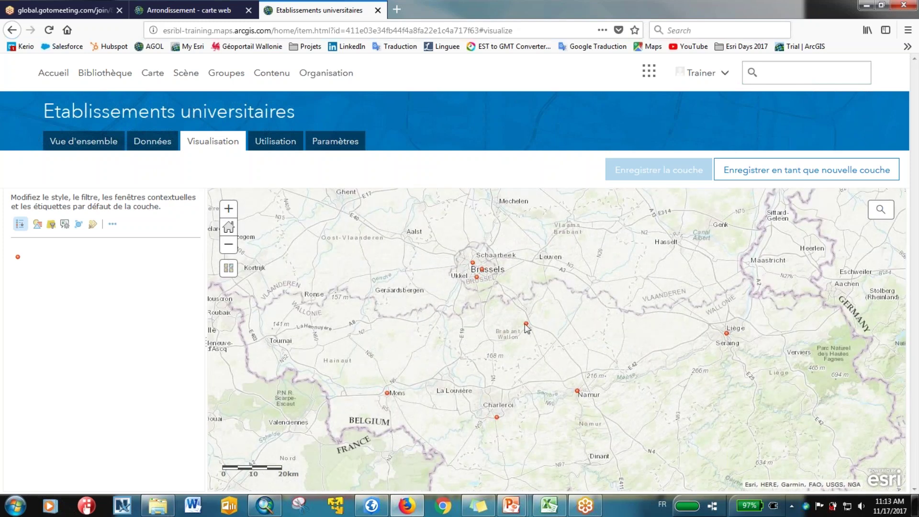
{"action": "left_click", "coordinate": [527, 325]}
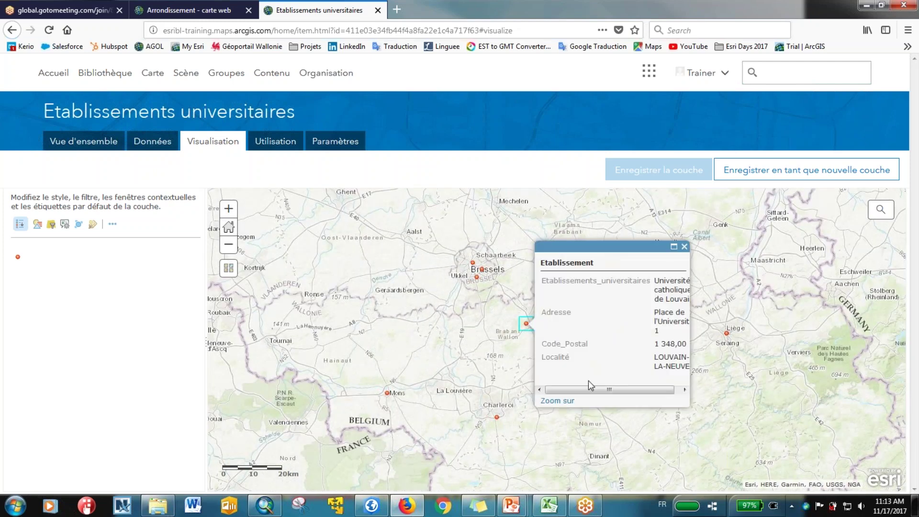
{"action": "left_click_drag", "start_coordinate": [593, 389], "coordinate": [632, 404]}
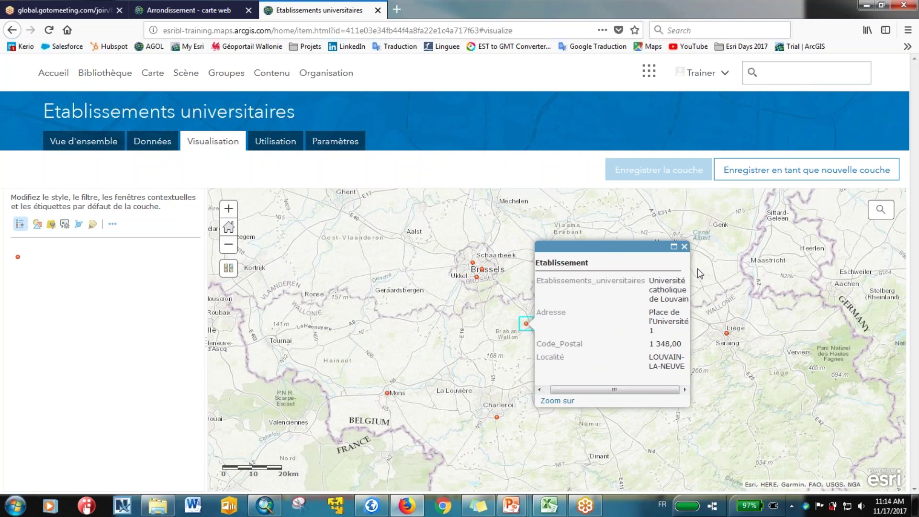
{"action": "left_click", "coordinate": [684, 247]}
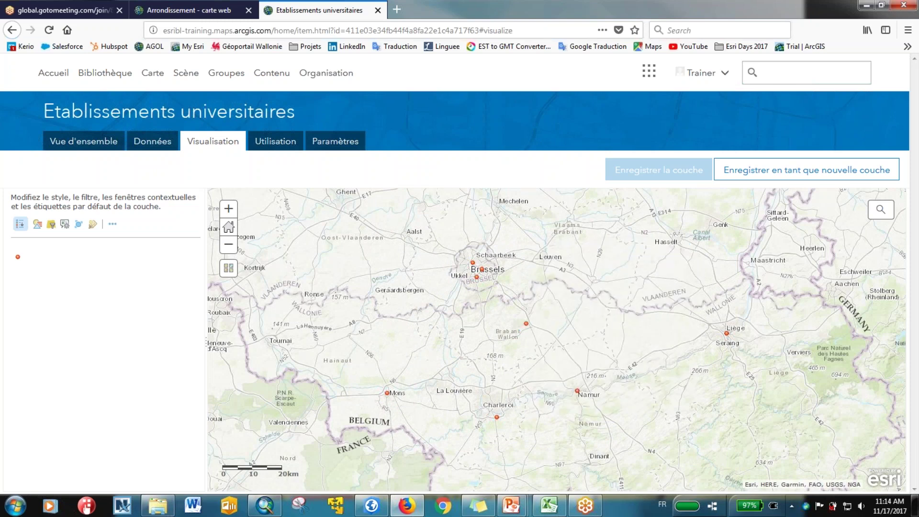
Step: Switch to the PowerPoint slide show and advance to the demonstration slide on adding data from ArcMap or ArcGIS Pro
{"action": "key", "text": "alt+Tab"}
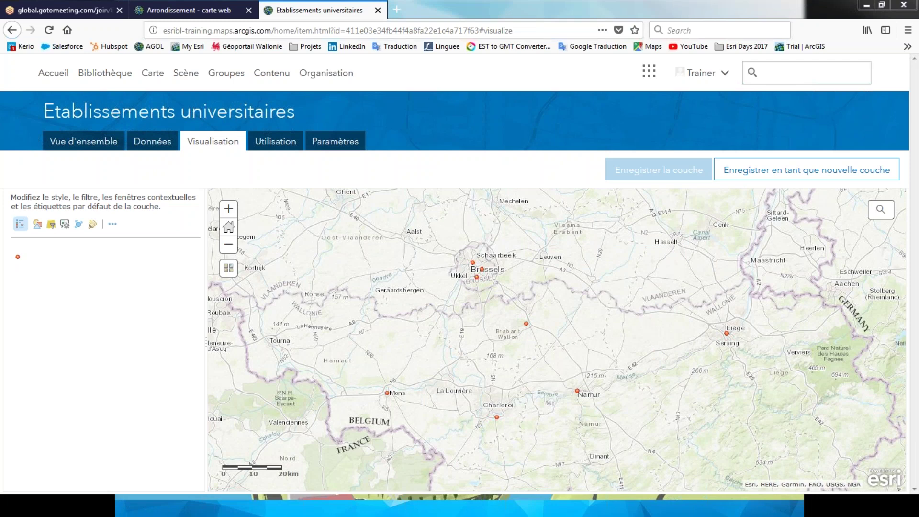
{"action": "key", "text": "alt+Tab"}
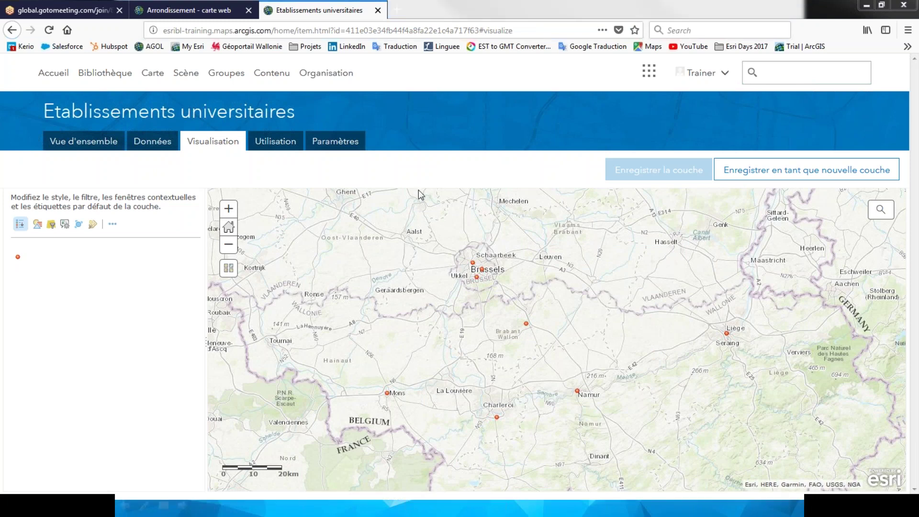
{"action": "key", "text": "alt+Tab"}
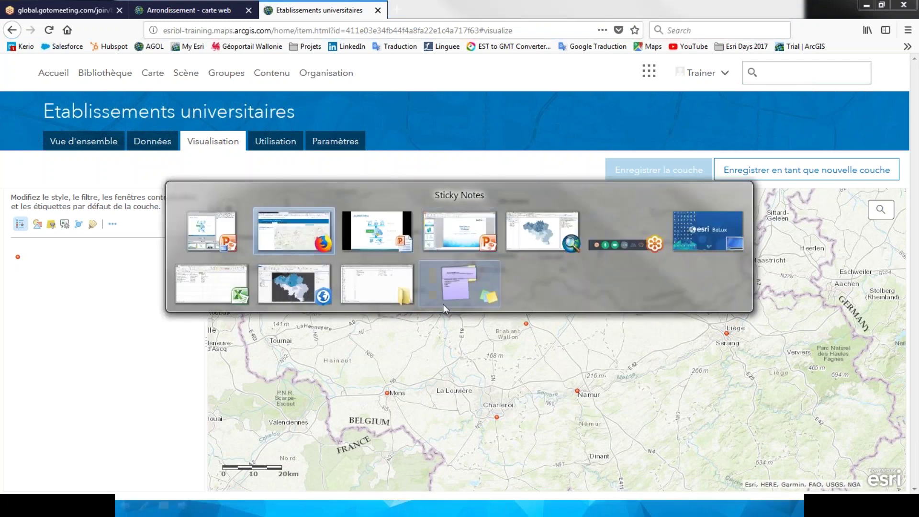
{"action": "left_click", "coordinate": [464, 249]}
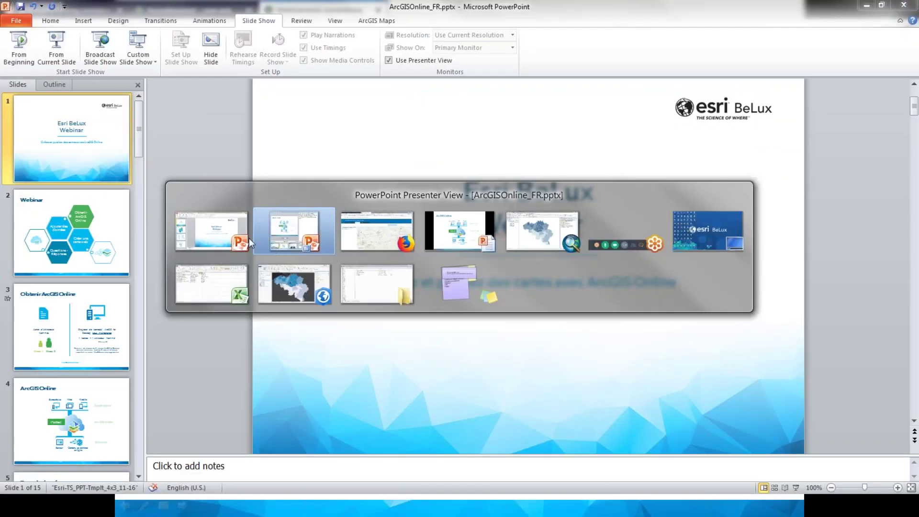
{"action": "left_click", "coordinate": [439, 243]}
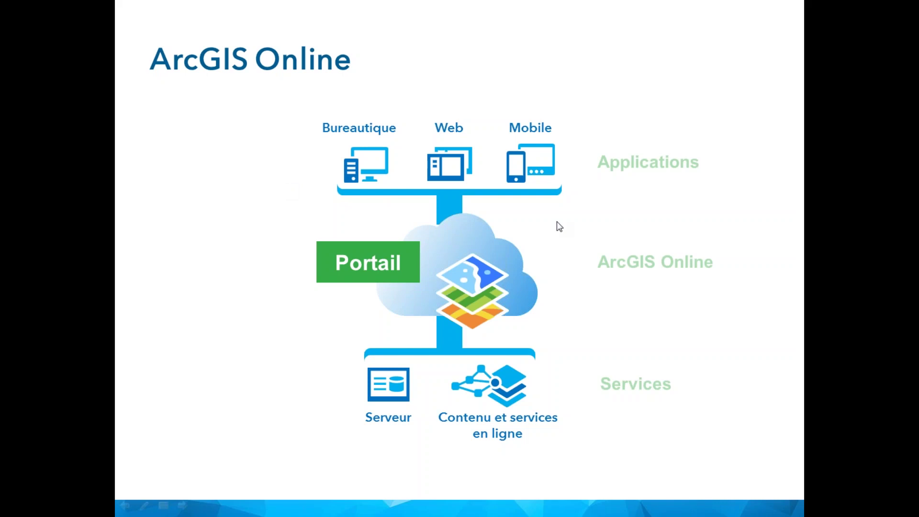
{"action": "key", "text": "Right"}
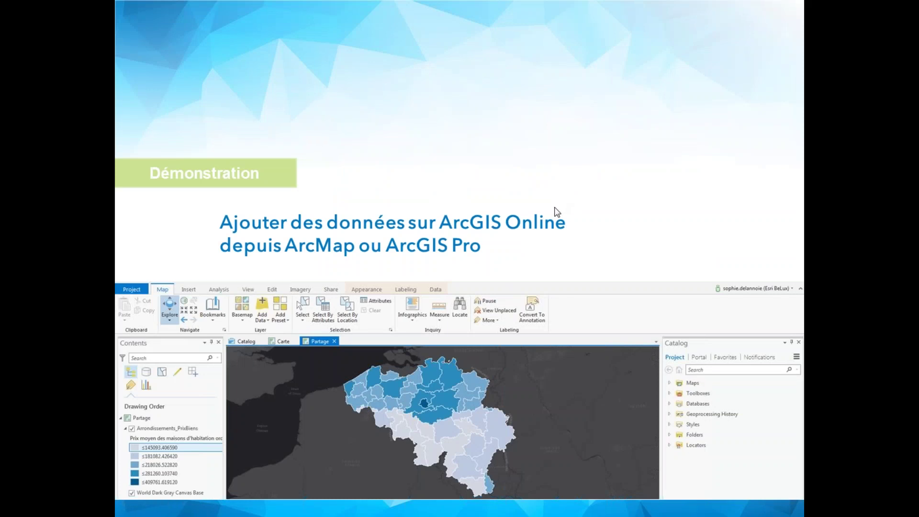
Step: Switch to ArcGIS Pro and check which portal account is signed in
{"action": "key", "text": "alt+Tab"}
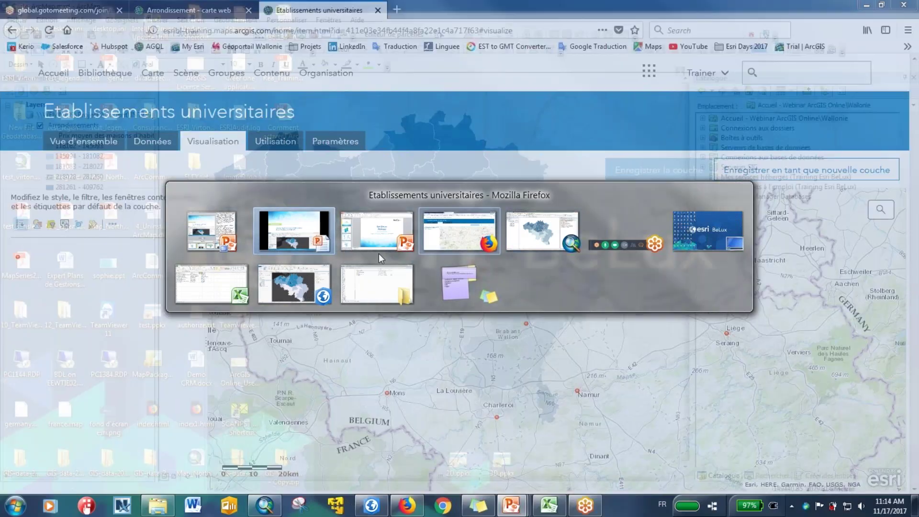
{"action": "left_click", "coordinate": [298, 283]}
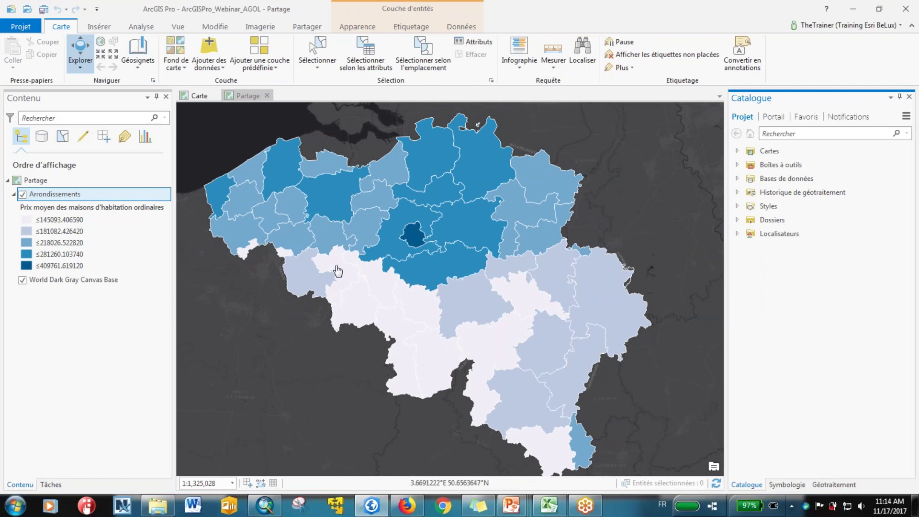
{"action": "left_click", "coordinate": [861, 31]}
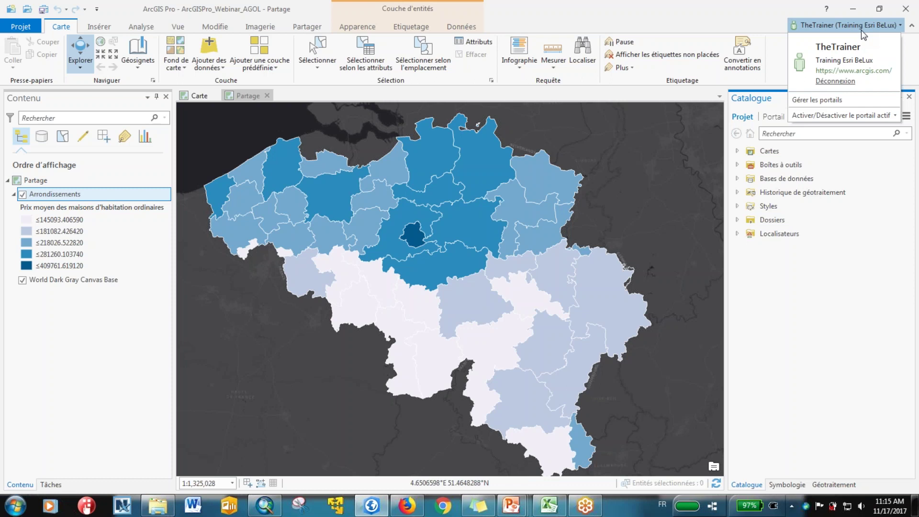
{"action": "left_click", "coordinate": [733, 21]}
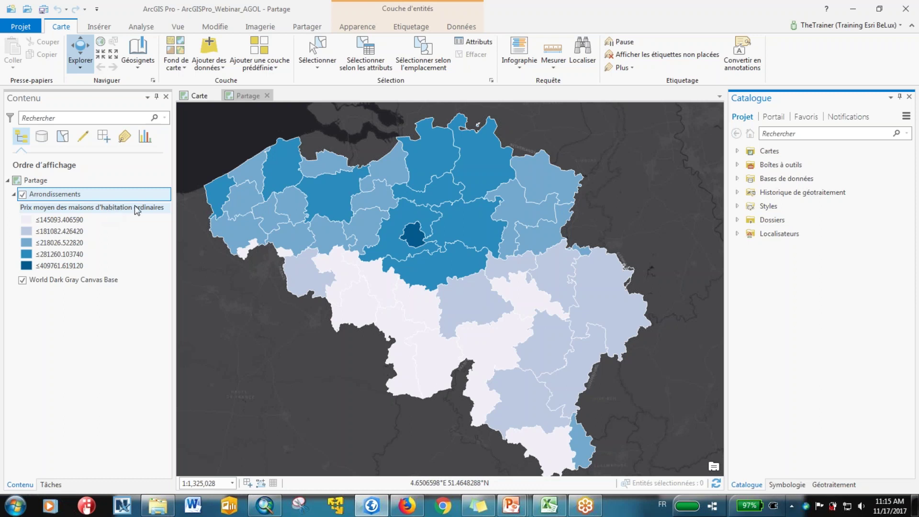
Step: Start sharing the Partage map as a new web layer and name it Arrondissement
{"action": "left_click", "coordinate": [307, 29]}
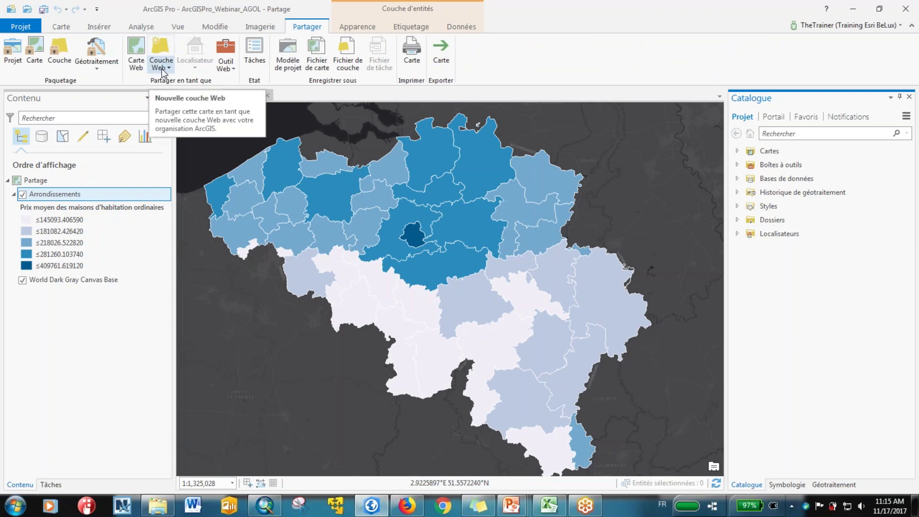
{"action": "left_click", "coordinate": [162, 70]}
{"action": "left_click", "coordinate": [177, 89]}
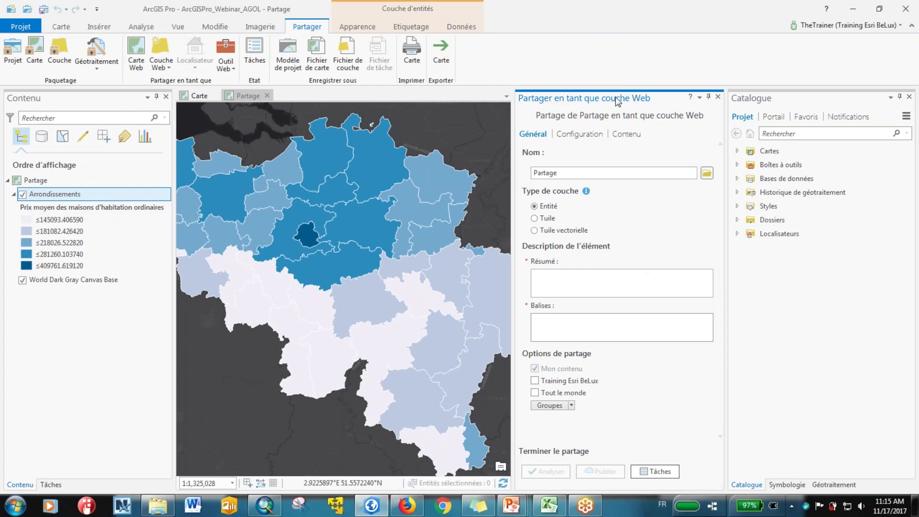
{"action": "left_click_drag", "start_coordinate": [574, 175], "coordinate": [522, 176]}
{"action": "type", "text": "Arrondissement"}
Step: Give the web layer the summary "Les arrondissements de Belgique" and the tag arrondissement
{"action": "mouse_move", "coordinate": [586, 194]}
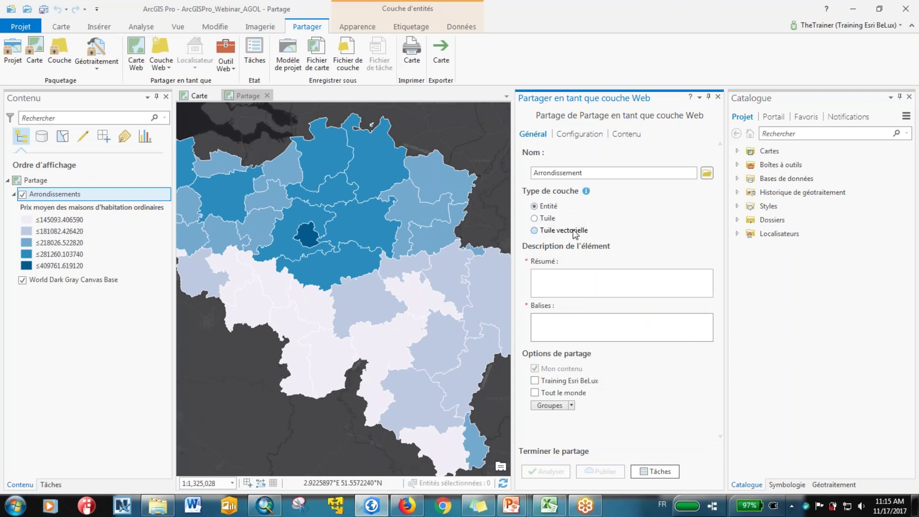
{"action": "left_click", "coordinate": [572, 272]}
{"action": "type", "text": "Les arrondissements de Belgique"}
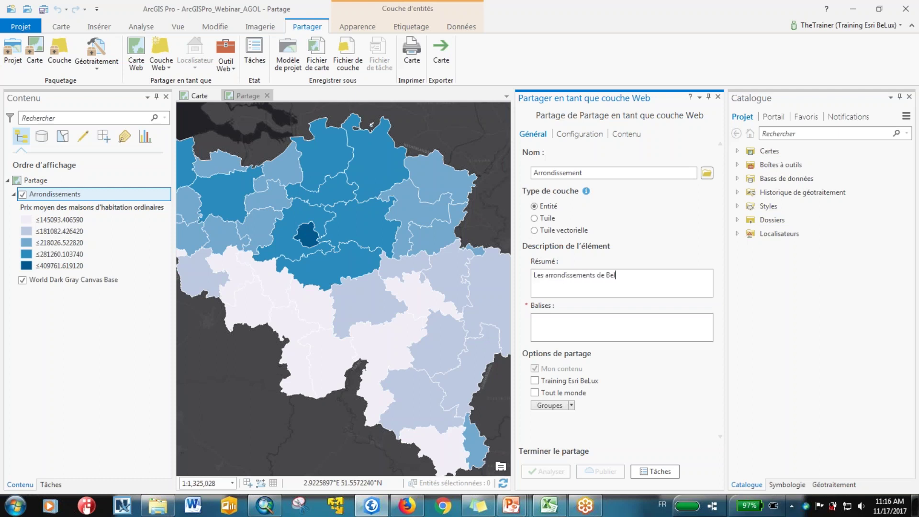
{"action": "left_click", "coordinate": [598, 332]}
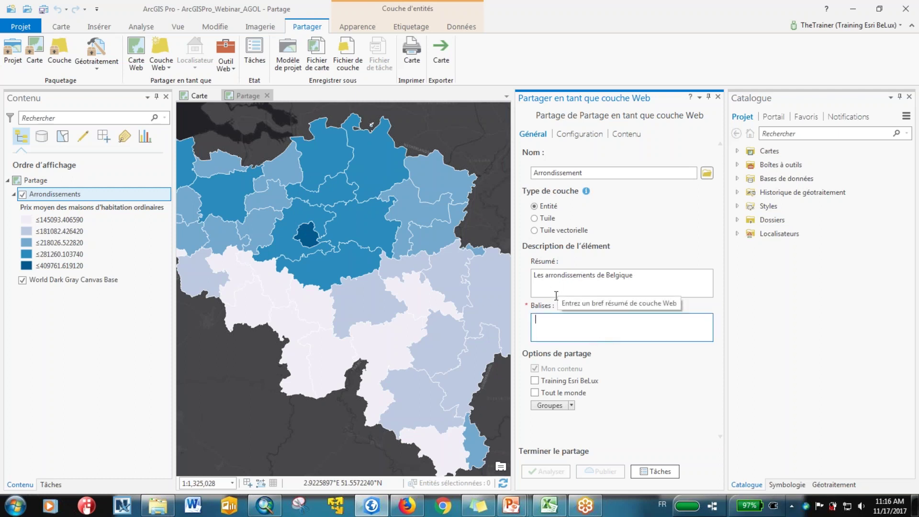
{"action": "type", "text": "arrondissement"}
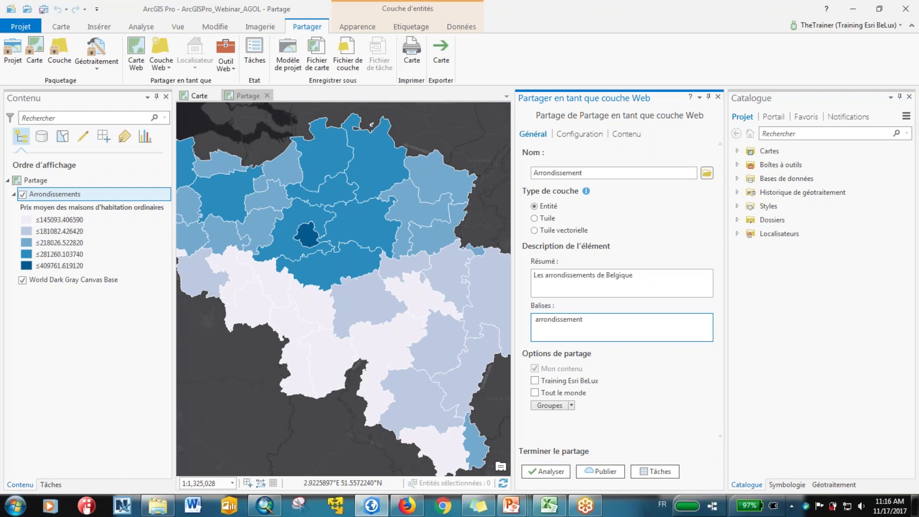
{"action": "key", "text": "Return"}
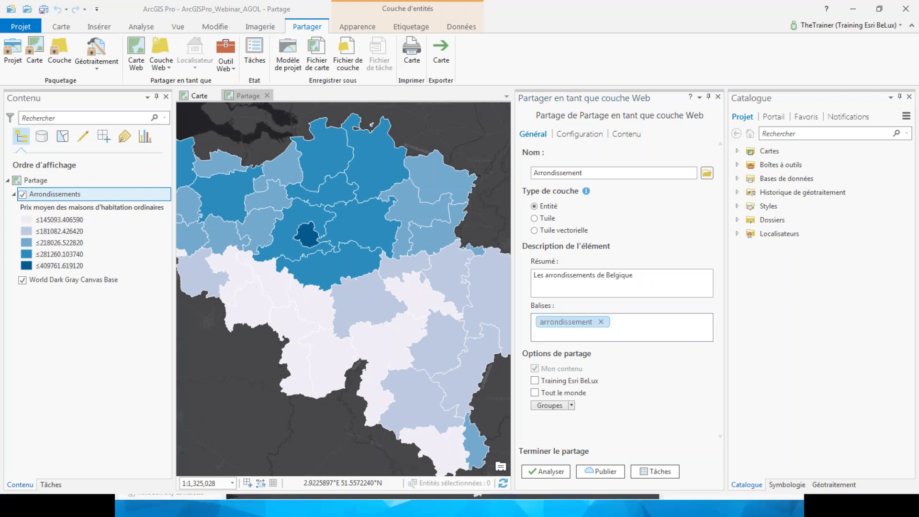
Step: Check the groups available for sharing the web layer, and open its configuration options
{"action": "left_click", "coordinate": [560, 404]}
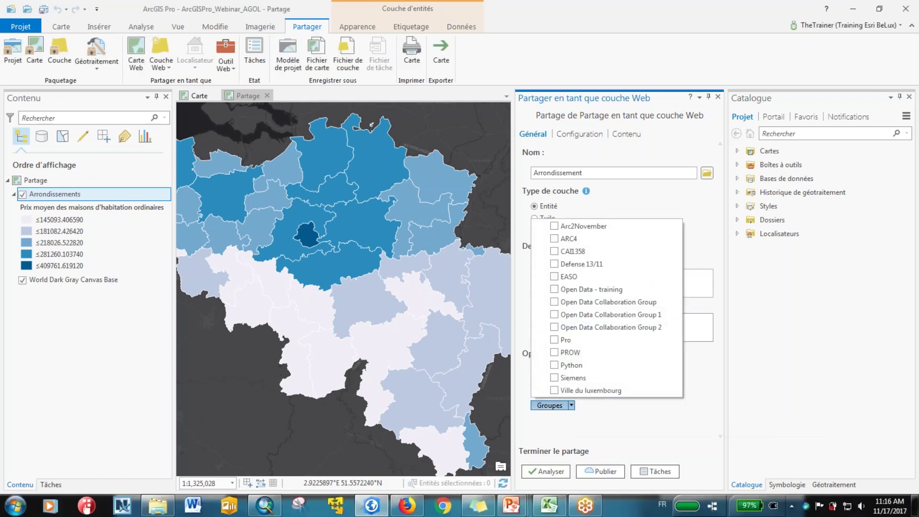
{"action": "left_click", "coordinate": [560, 405]}
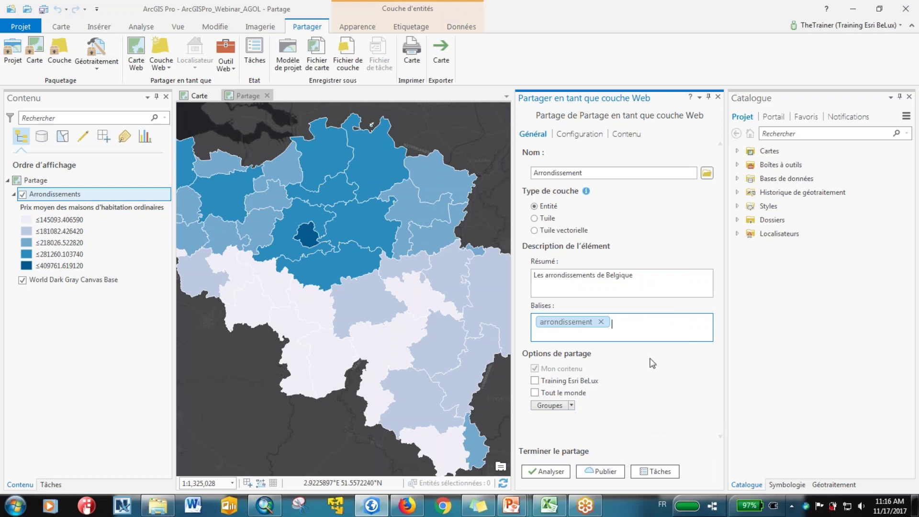
{"action": "left_click", "coordinate": [581, 135]}
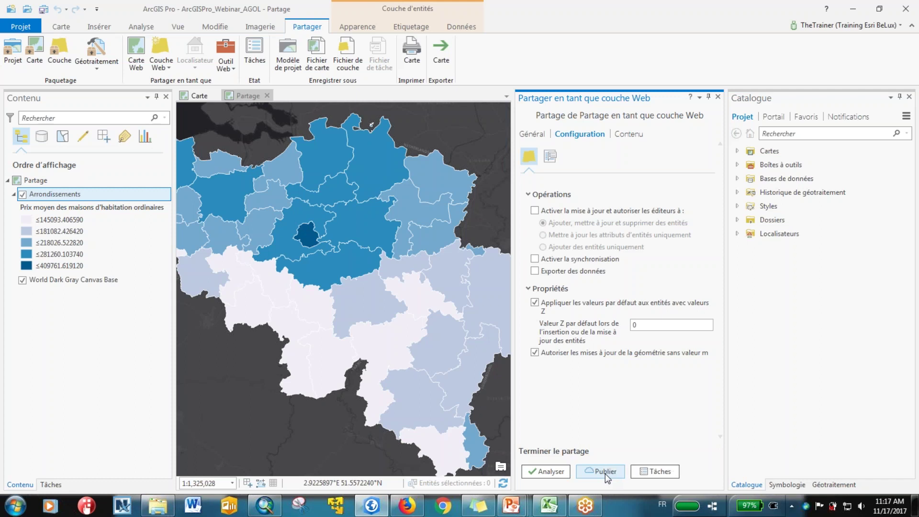
Step: Switch to Firefox and open the ArcGIS Online content list to review the published items
{"action": "key", "text": "alt+Tab"}
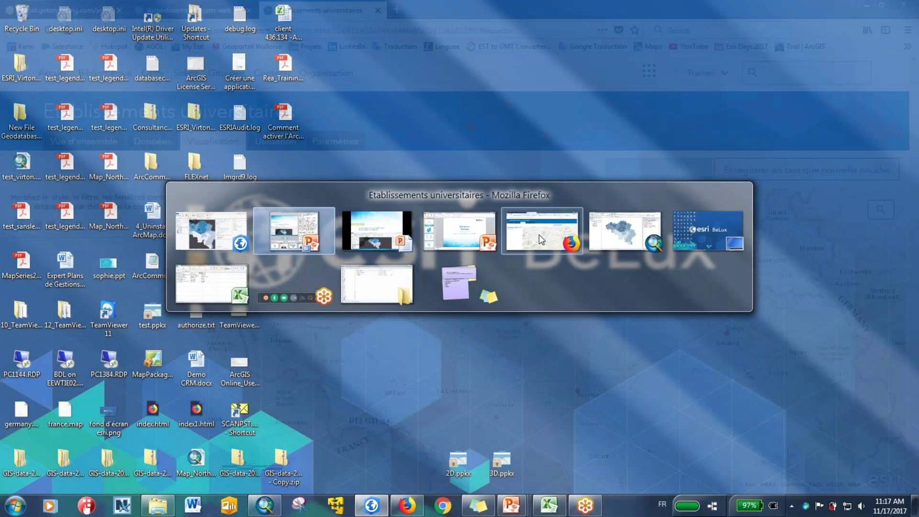
{"action": "left_click", "coordinate": [540, 234]}
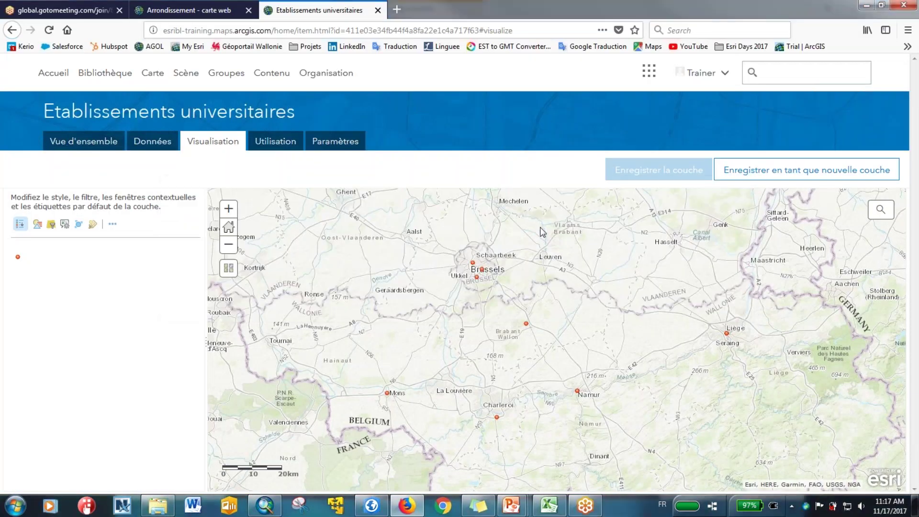
{"action": "left_click", "coordinate": [265, 74]}
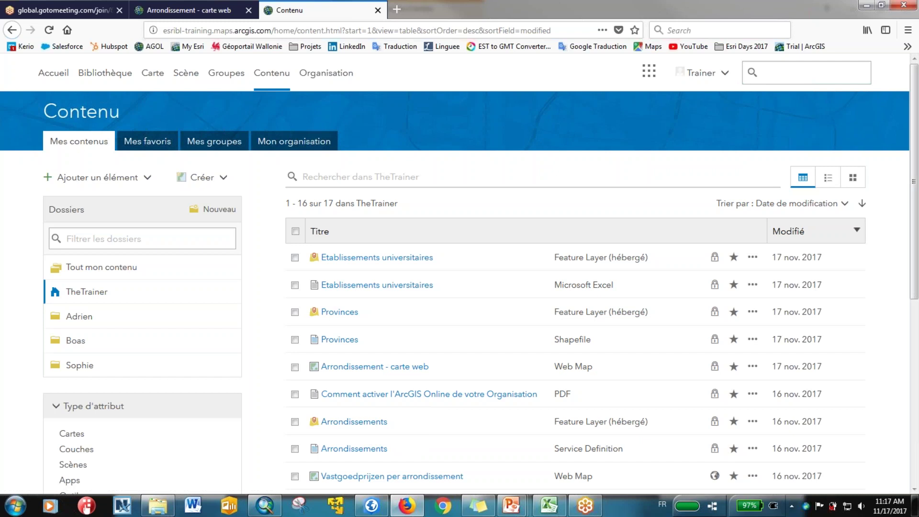
Step: Switch to ArcMap and open the ArcGIS Online sign-in dialog
{"action": "key", "text": "alt"}
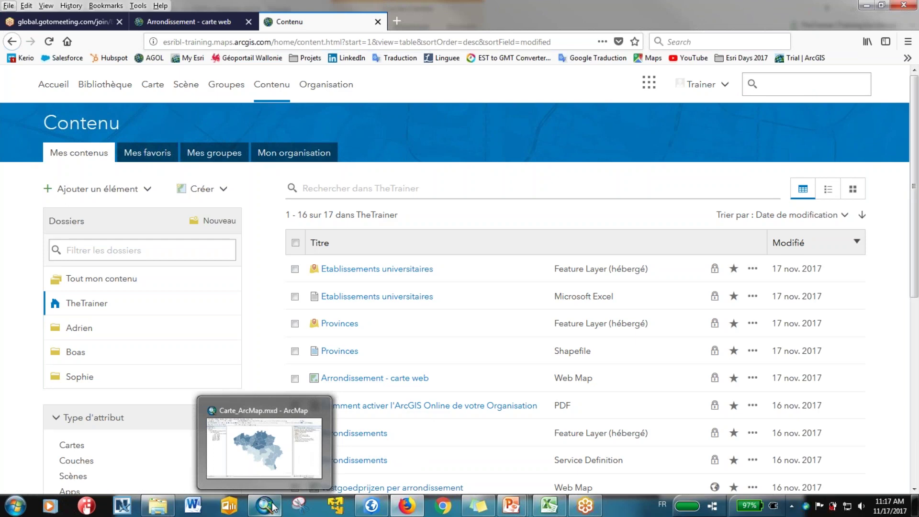
{"action": "left_click", "coordinate": [271, 507]}
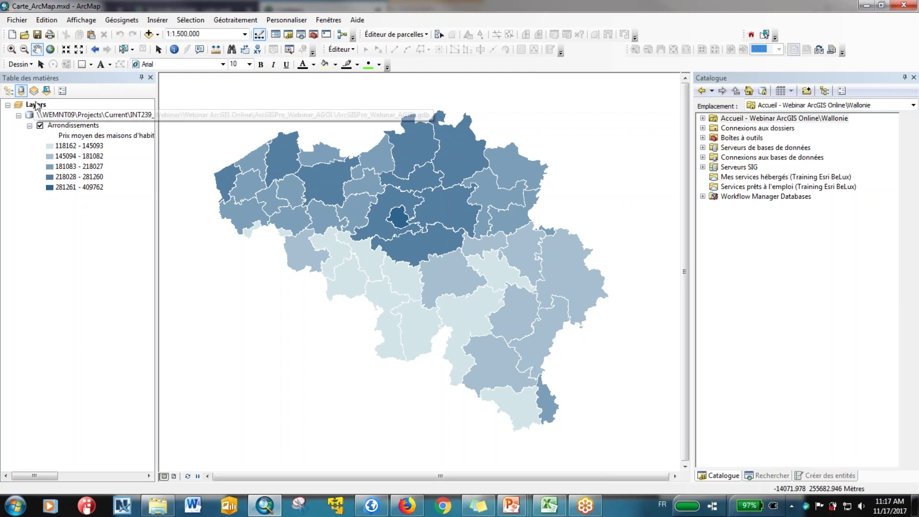
{"action": "left_click", "coordinate": [23, 24]}
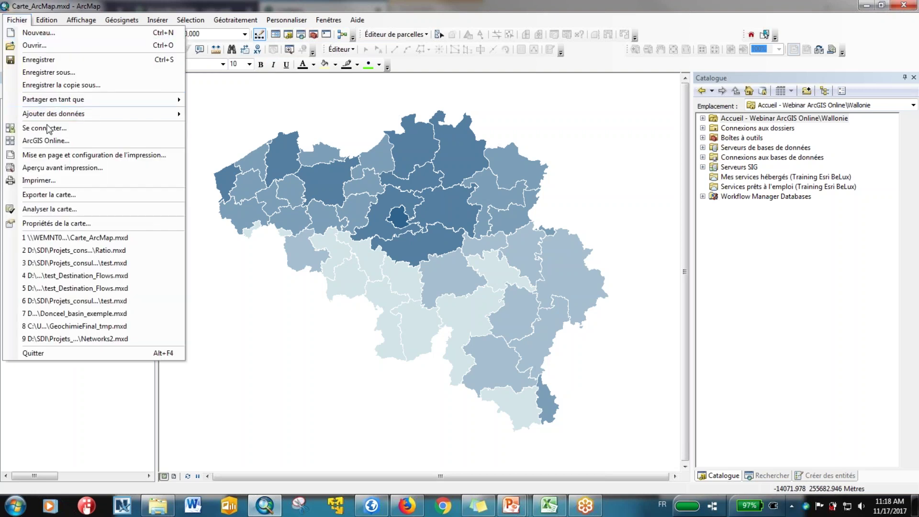
{"action": "left_click", "coordinate": [48, 128]}
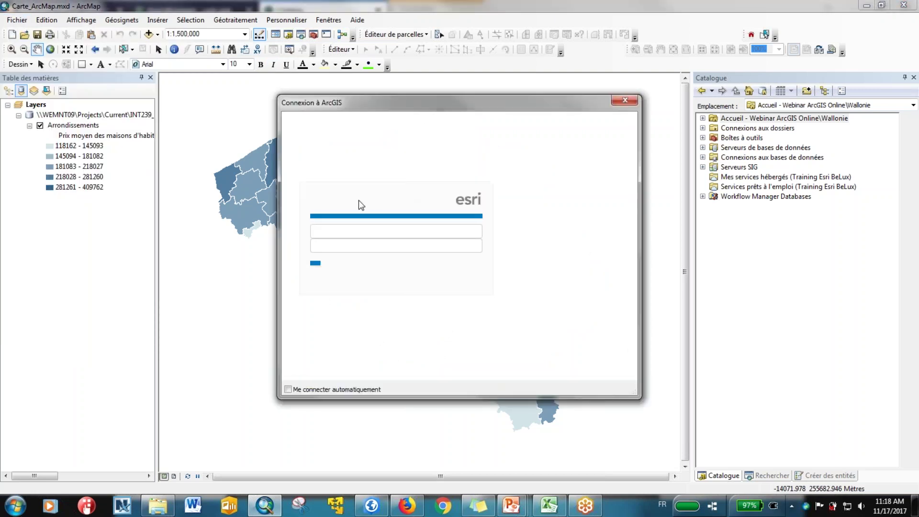
Step: Sign in to ArcGIS Online with the account's username and password, and check which account is connected
{"action": "type", "text": "The"}
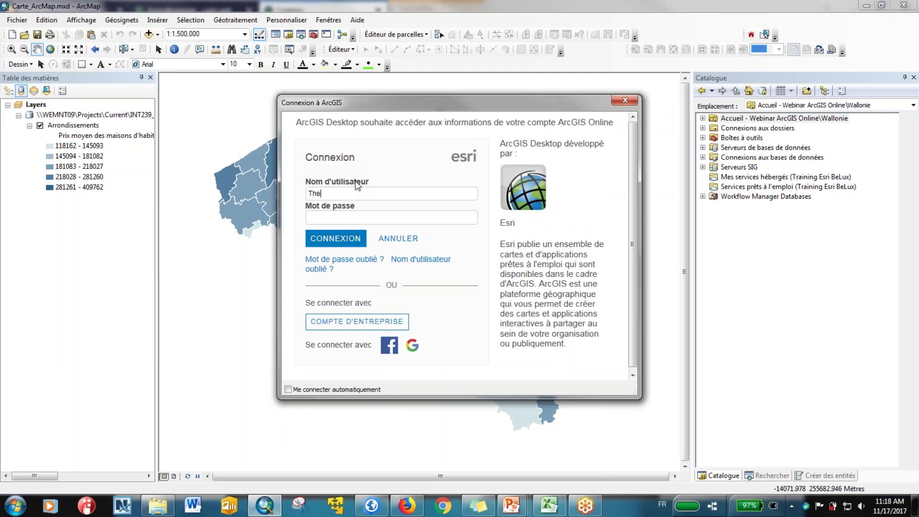
{"action": "key", "text": "BackSpace"}
{"action": "key", "text": "BackSpace"}
{"action": "type", "text": "e"}
{"action": "key", "text": "BackSpace"}
{"action": "key", "text": "BackSpace"}
{"action": "type", "text": "e"}
{"action": "key", "text": "BackSpace"}
{"action": "key", "text": "BackSpace"}
{"action": "type", "text": "TheTrainer"}
{"action": "left_click", "coordinate": [388, 218]}
{"action": "type", "text": "••••••••••"}
{"action": "key", "text": "Return"}
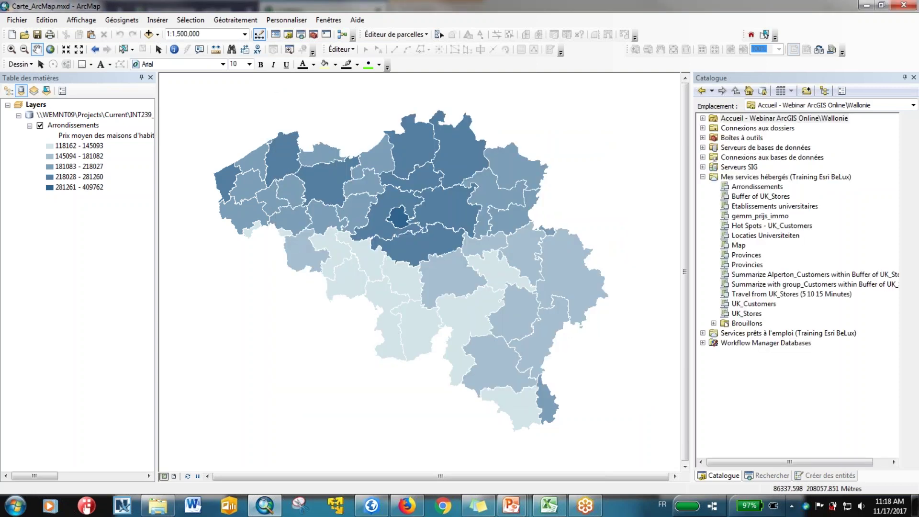
{"action": "left_click", "coordinate": [27, 22]}
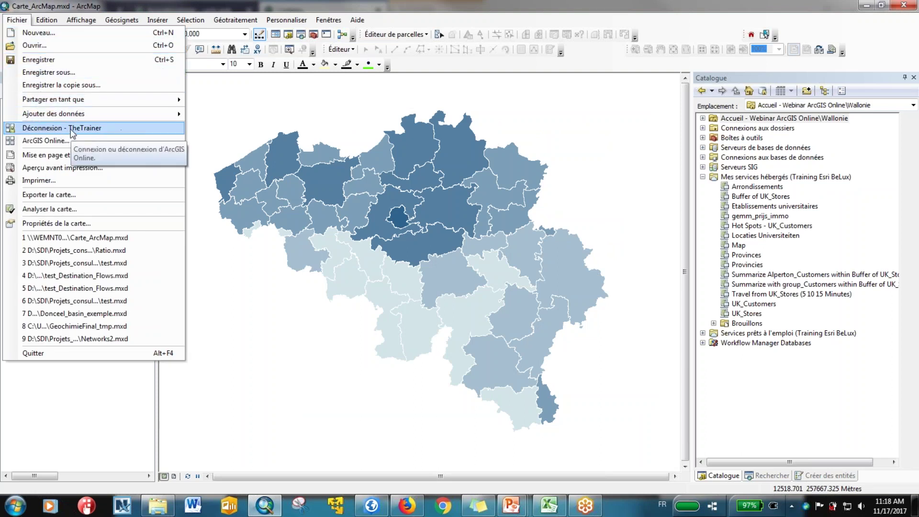
{"action": "left_click", "coordinate": [111, 128]}
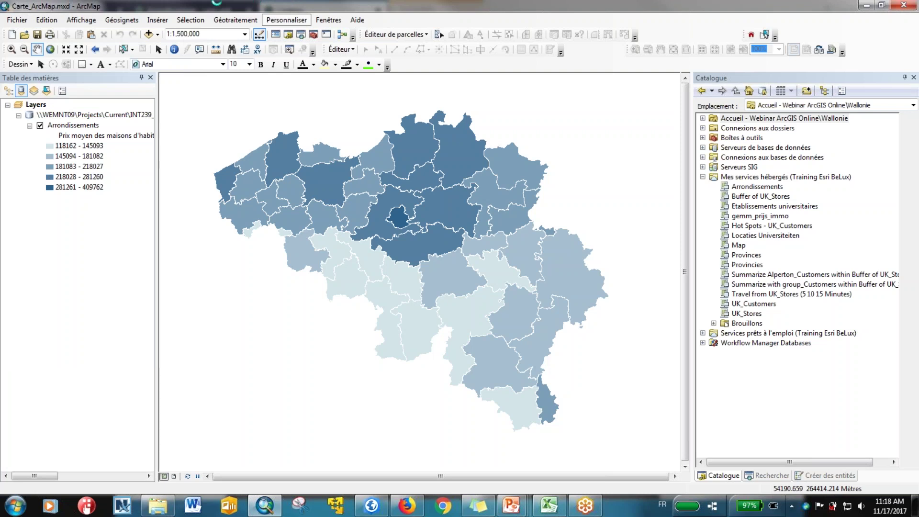
Step: Start publishing the map as a service to Mes services hébergés (Training Esri BeLux) under the name Arrondissement
{"action": "left_click", "coordinate": [16, 21]}
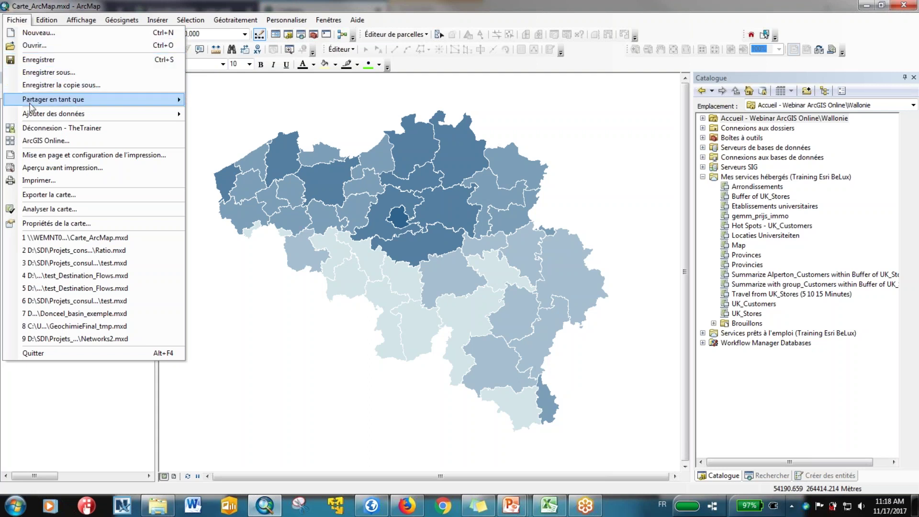
{"action": "mouse_move", "coordinate": [30, 100]}
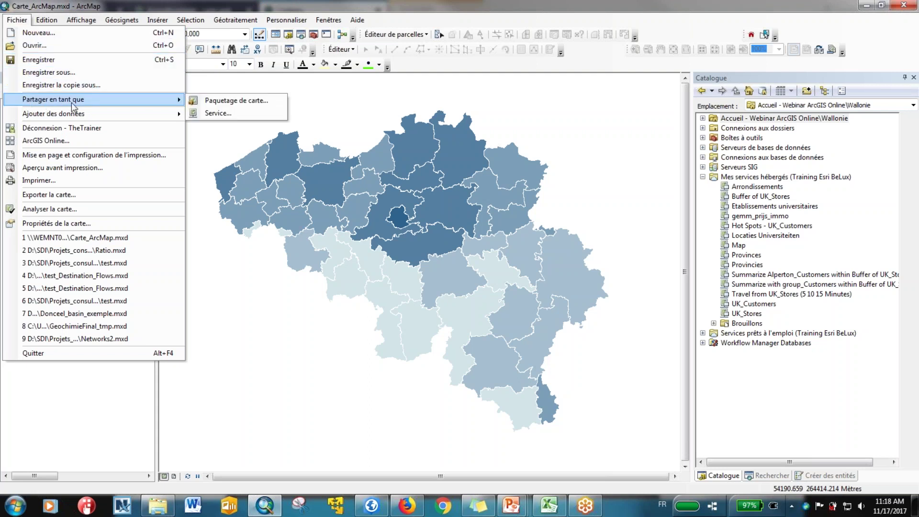
{"action": "left_click", "coordinate": [209, 114]}
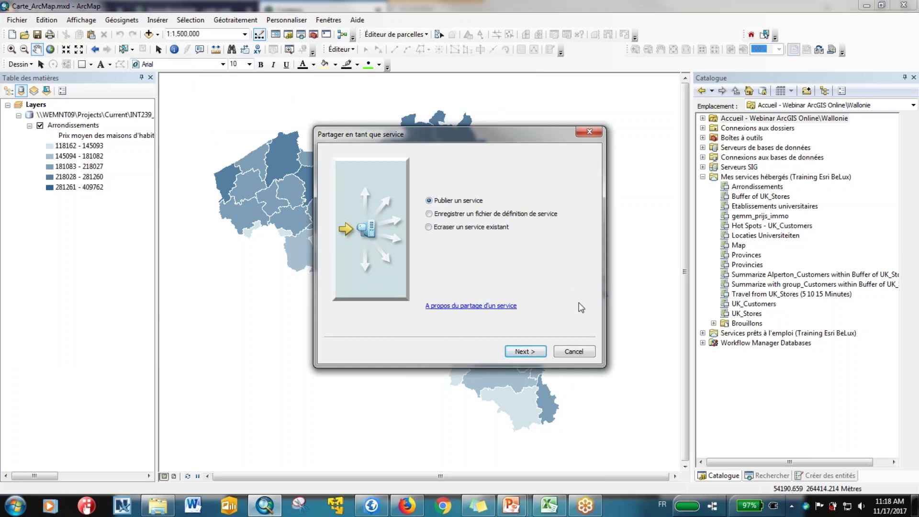
{"action": "left_click", "coordinate": [539, 355]}
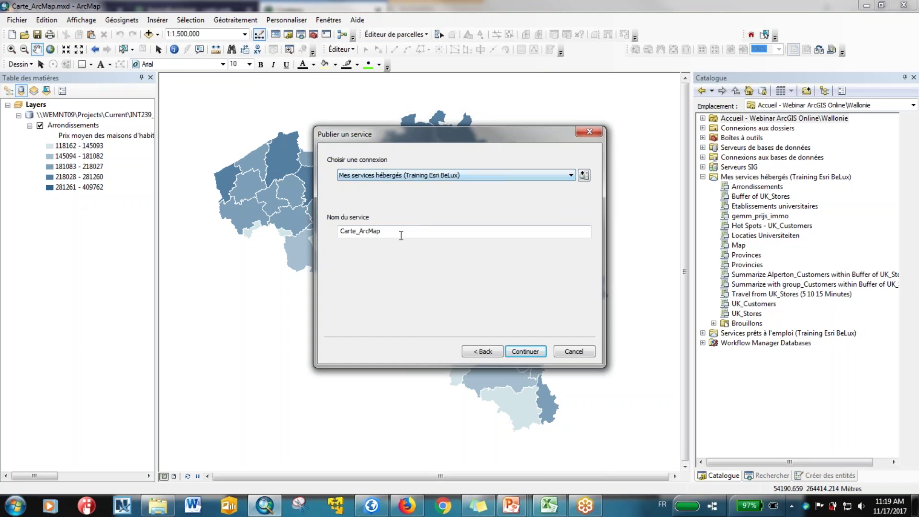
{"action": "left_click_drag", "start_coordinate": [381, 232], "coordinate": [343, 231]}
{"action": "key", "text": "BackSpace"}
{"action": "key", "text": "BackSpace"}
{"action": "type", "text": "Arrondissement"}
{"action": "left_click", "coordinate": [515, 352]}
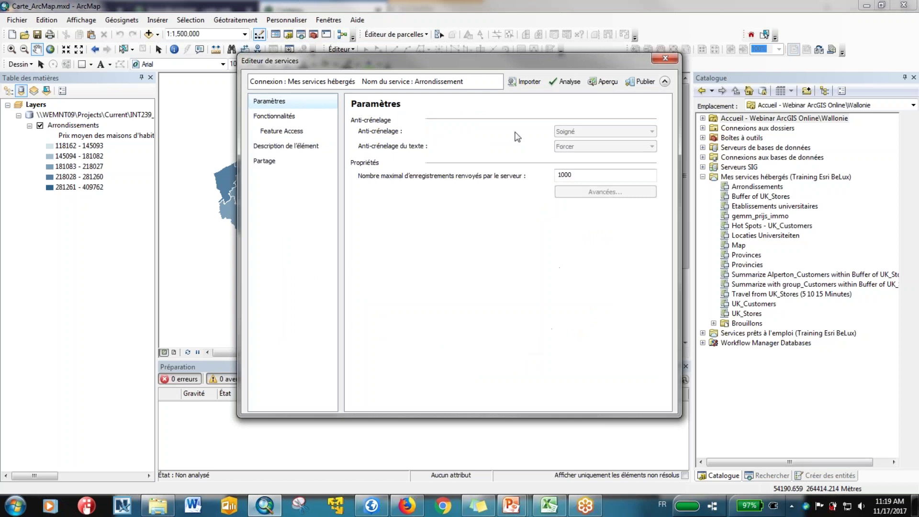
Step: Review the service's capabilities, the Feature Access operations and the item description fields
{"action": "left_click", "coordinate": [281, 120]}
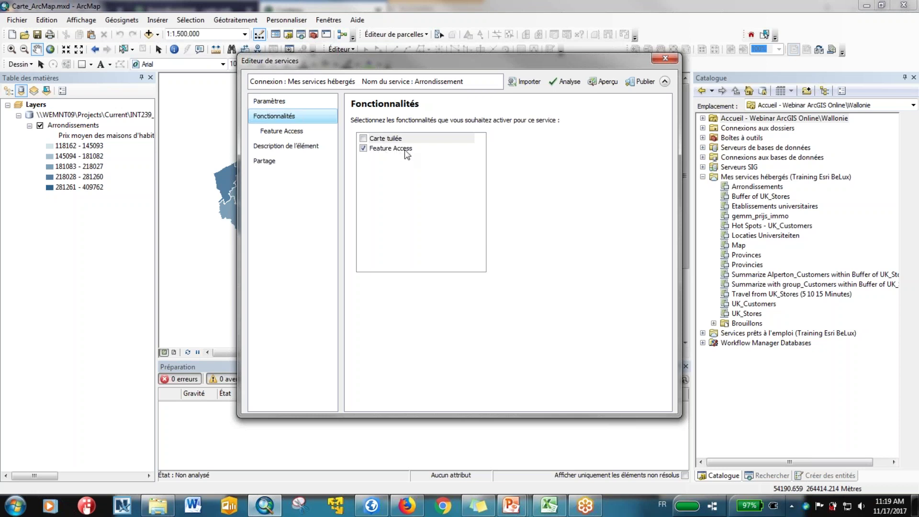
{"action": "left_click", "coordinate": [321, 138]}
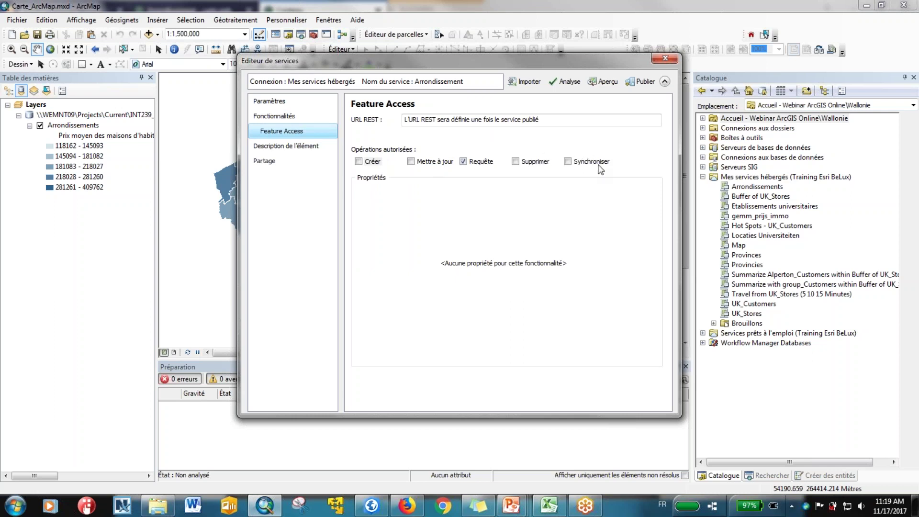
{"action": "left_click", "coordinate": [274, 147]}
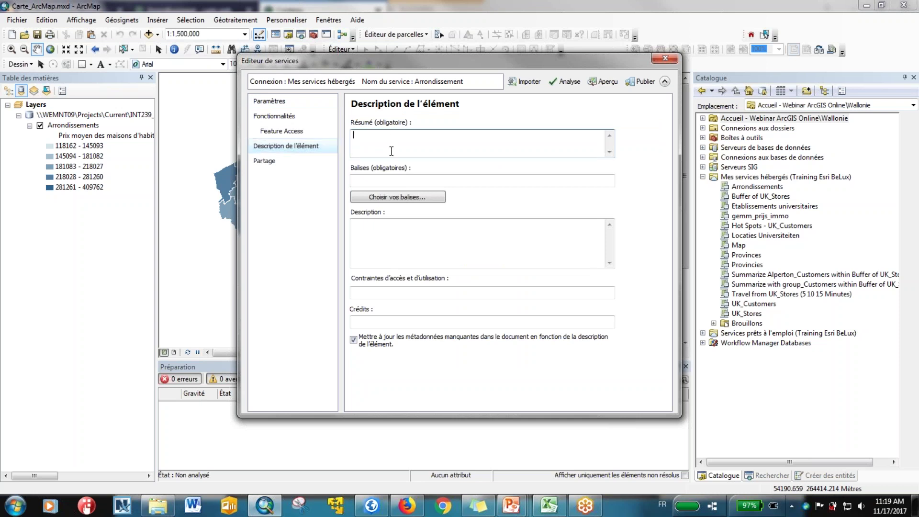
{"action": "left_click", "coordinate": [388, 177]}
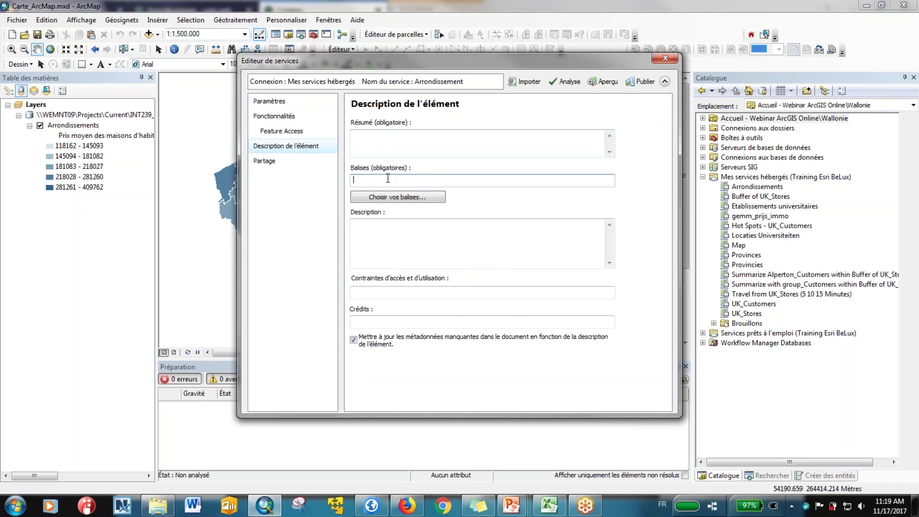
{"action": "left_click", "coordinate": [390, 231]}
{"action": "left_click", "coordinate": [383, 293]}
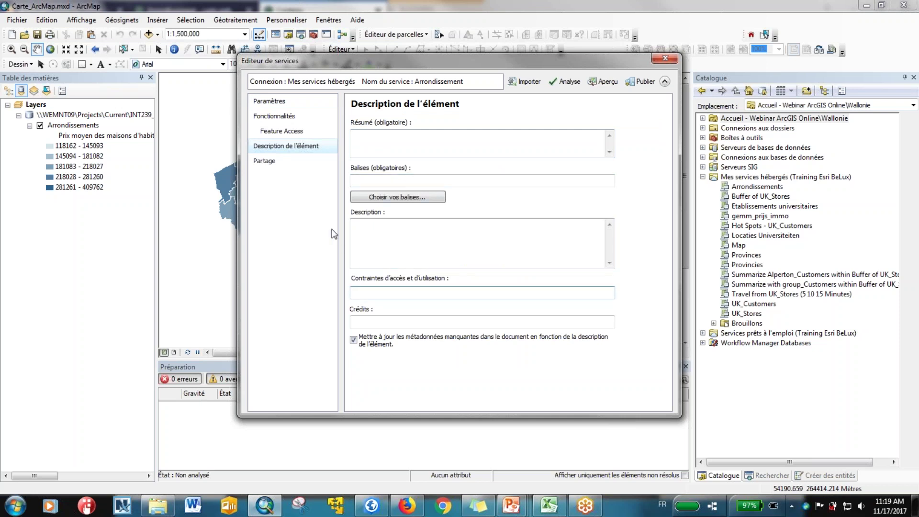
Step: Set the service to be shared with Training Esri BeLux, and close the service editor without saving a draft
{"action": "left_click", "coordinate": [282, 166]}
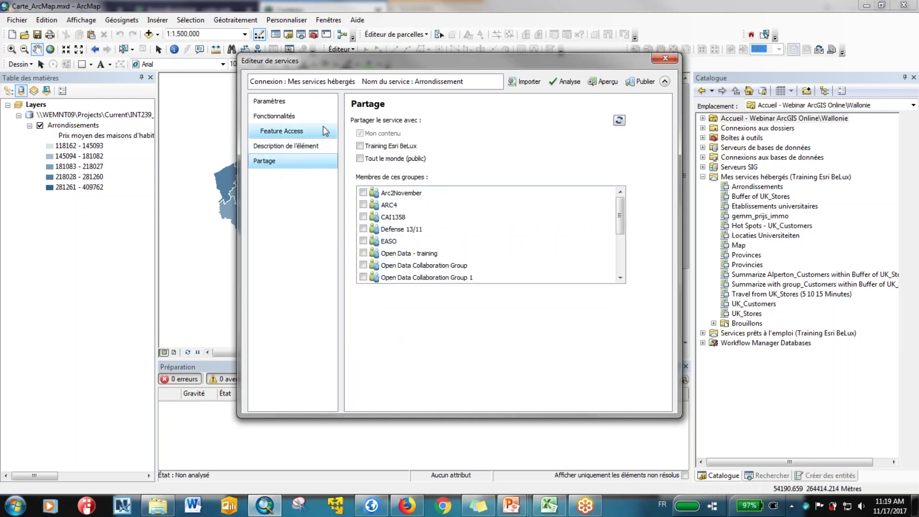
{"action": "left_click", "coordinate": [359, 146]}
{"action": "left_click", "coordinate": [360, 158]}
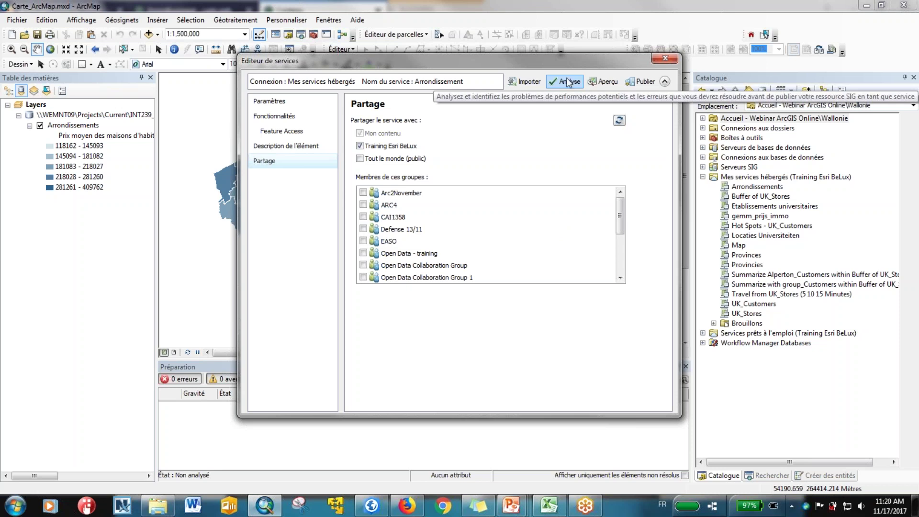
{"action": "left_click", "coordinate": [665, 58]}
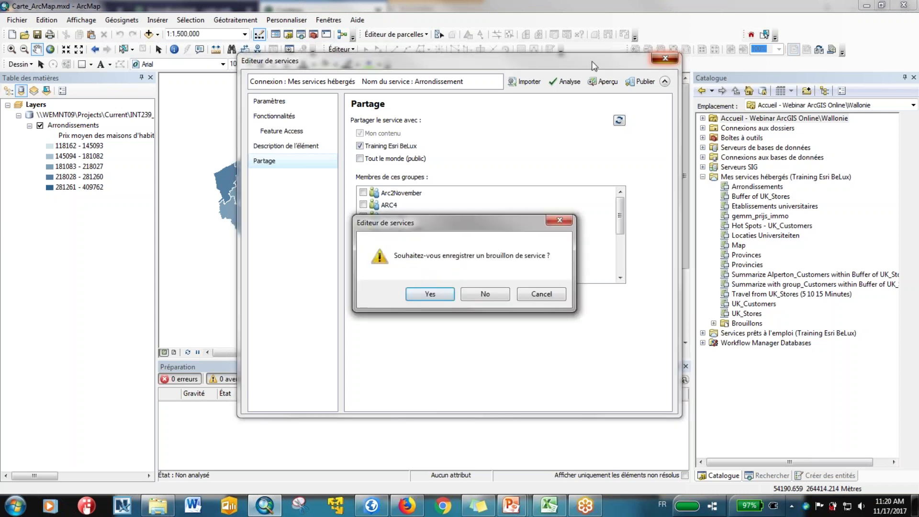
{"action": "left_click", "coordinate": [487, 294]}
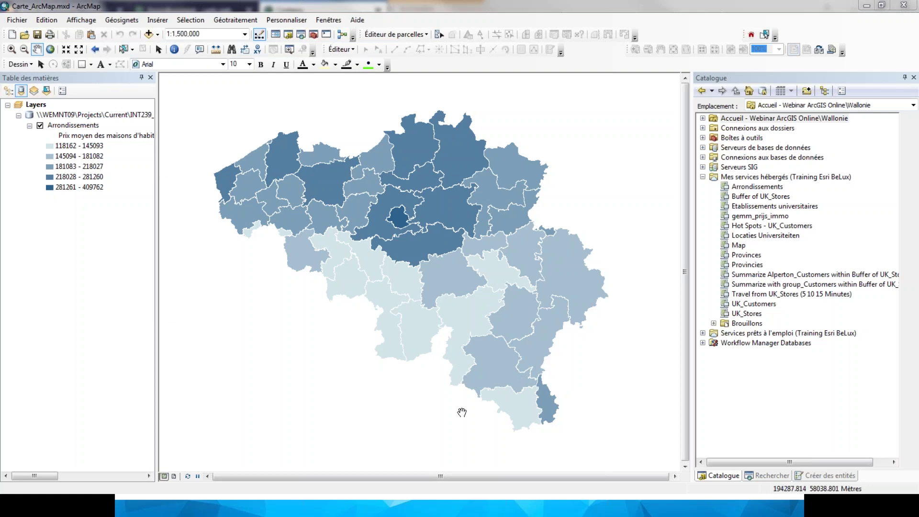
Step: Switch to the PowerPoint slide show and advance from the Workflow slide to the web map demonstration slide
{"action": "key", "text": "alt+Tab"}
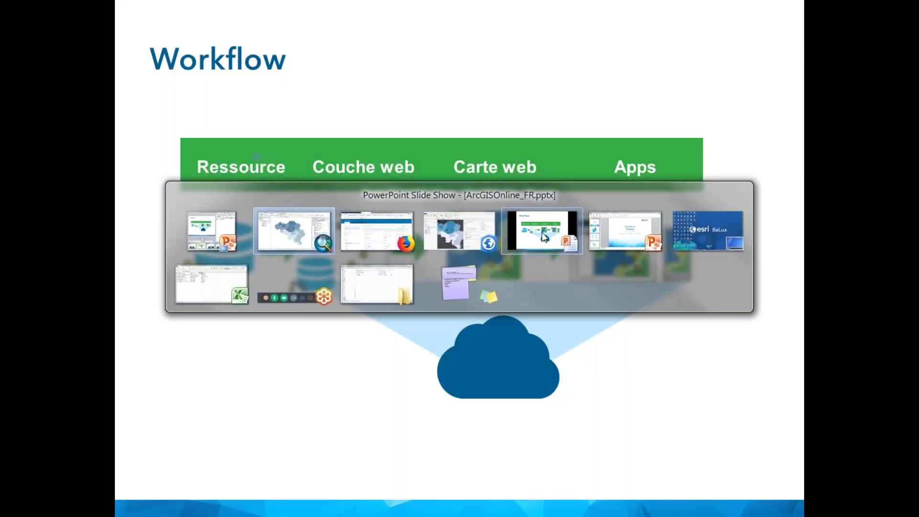
{"action": "left_click", "coordinate": [542, 231]}
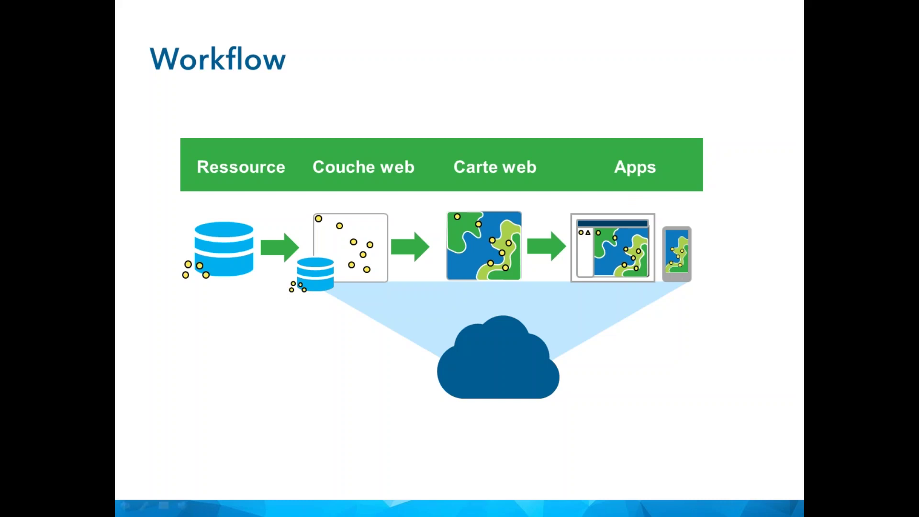
{"action": "key", "text": "Right"}
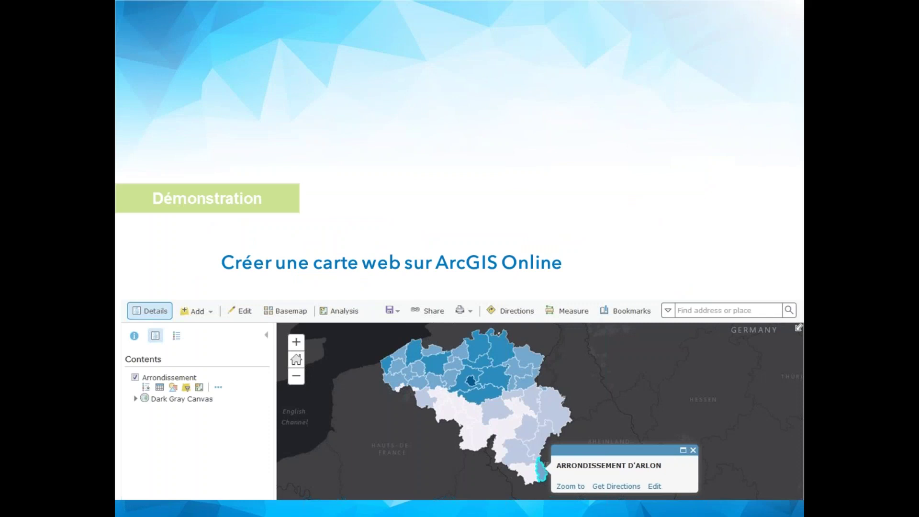
Step: Switch to Firefox and open the ArcGIS Online map viewer
{"action": "key", "text": "alt+Tab"}
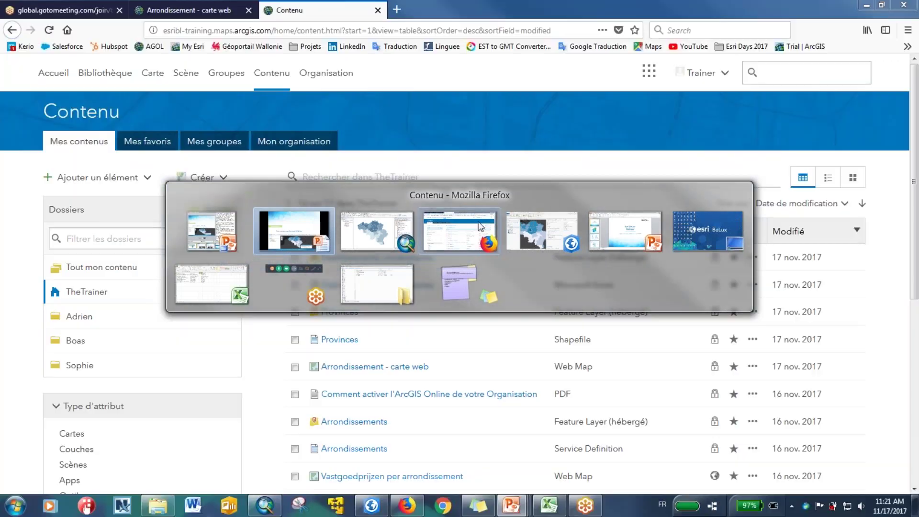
{"action": "left_click", "coordinate": [480, 224]}
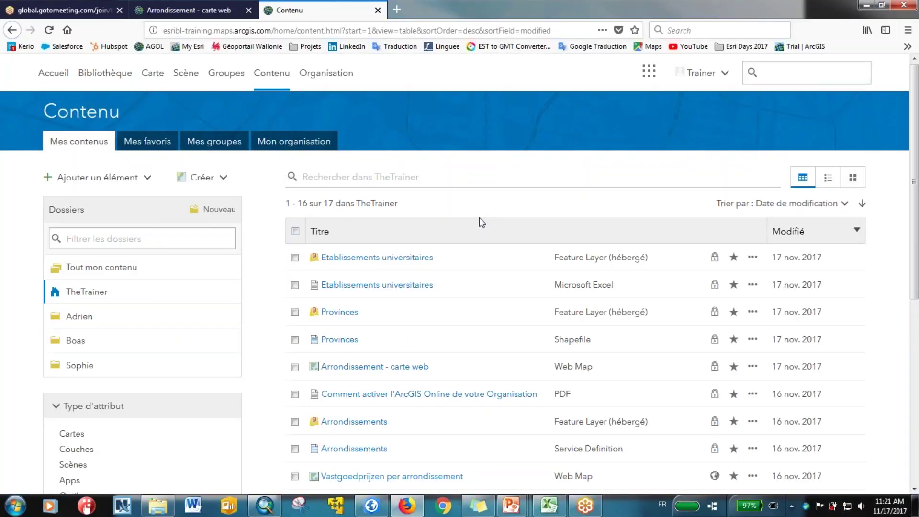
{"action": "left_click", "coordinate": [161, 82]}
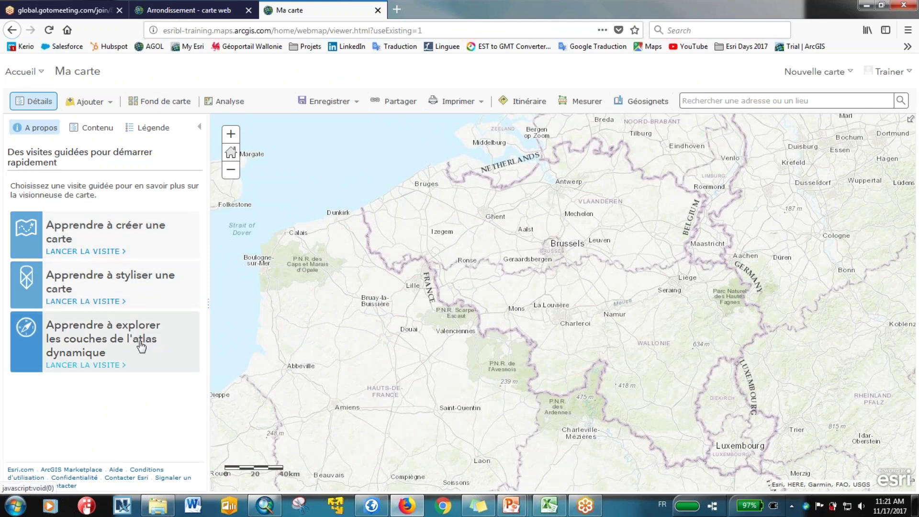
Step: Launch the guided tour on creating a map, and close it at its first stage
{"action": "left_click", "coordinate": [73, 253]}
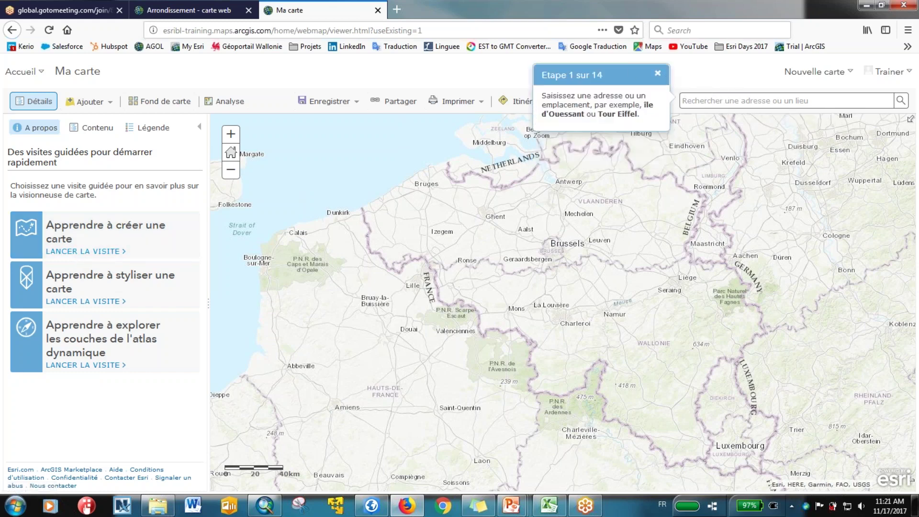
{"action": "left_click", "coordinate": [658, 73]}
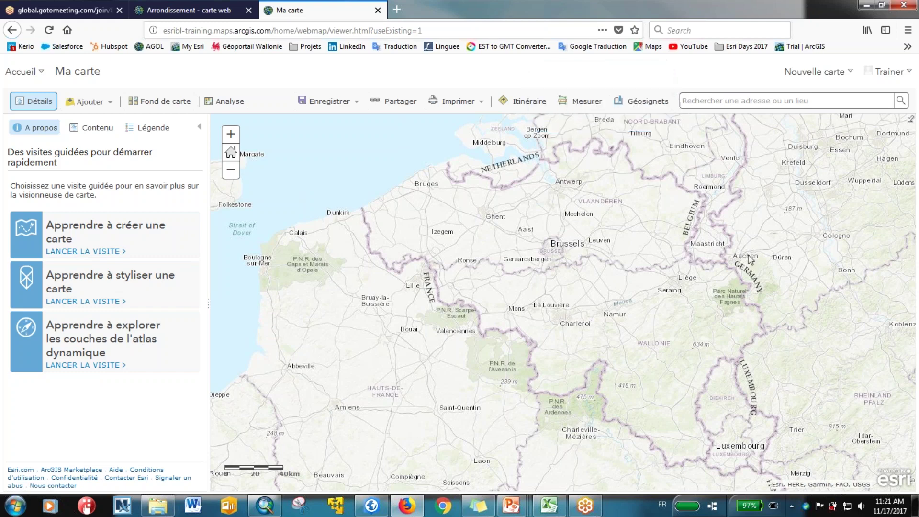
Step: Change the web map's basemap to Canevas gris foncé
{"action": "left_click_drag", "start_coordinate": [750, 258], "coordinate": [726, 252]}
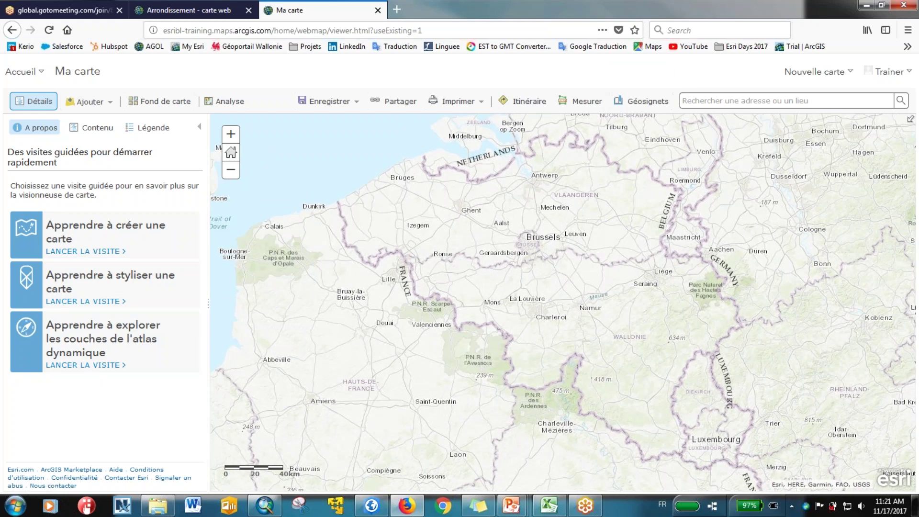
{"action": "left_click", "coordinate": [159, 103]}
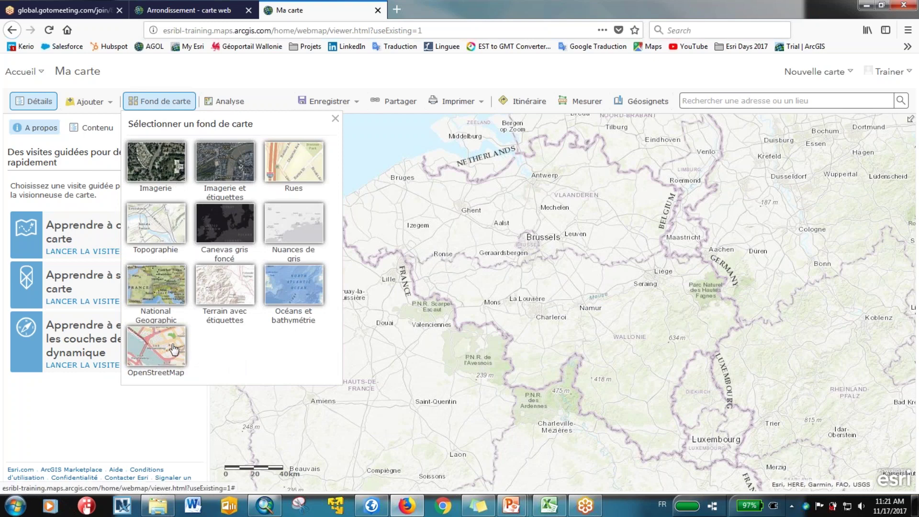
{"action": "left_click", "coordinate": [233, 239]}
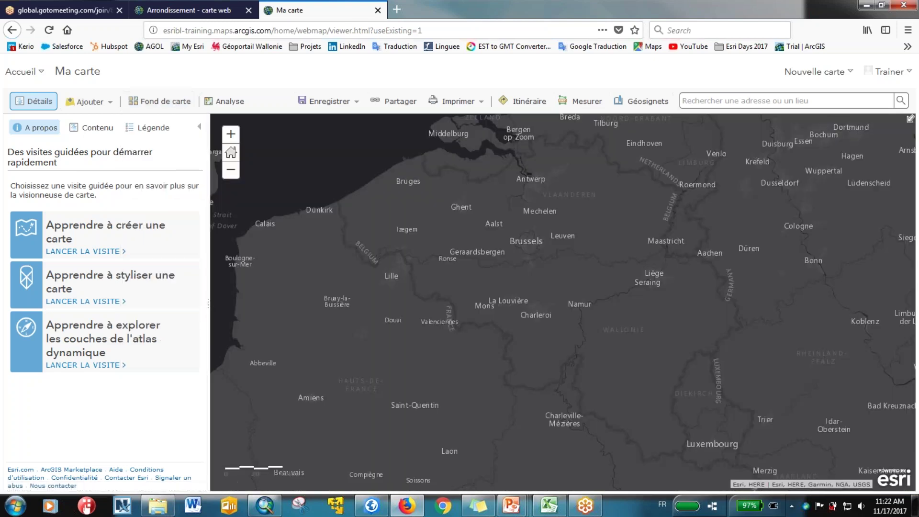
Step: Show the map contents and remove the World Dark Gray Reference layer from the Canevas gris foncé basemap
{"action": "left_click", "coordinate": [98, 136]}
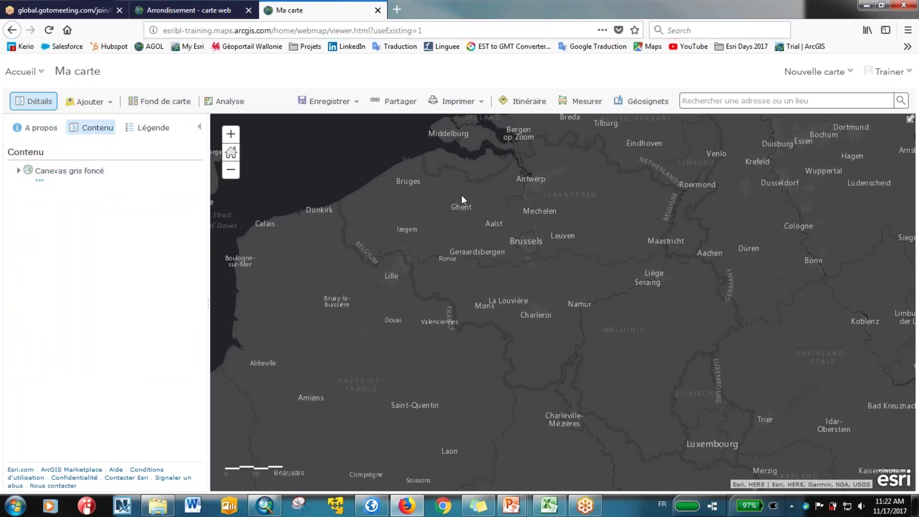
{"action": "left_click", "coordinate": [19, 172]}
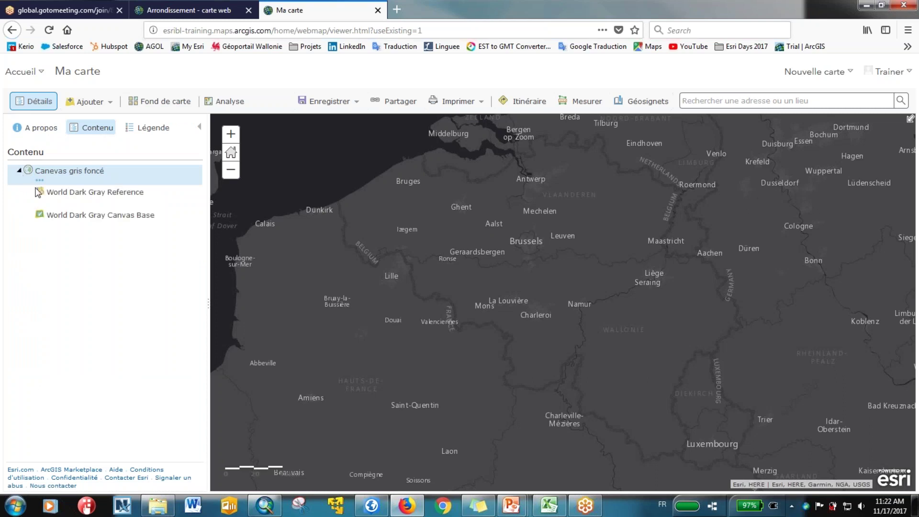
{"action": "left_click", "coordinate": [51, 202]}
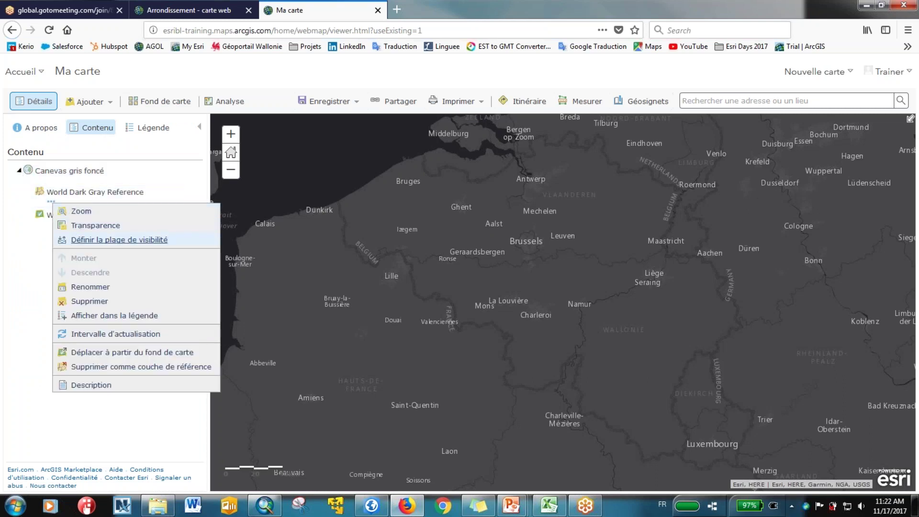
{"action": "left_click", "coordinate": [85, 302]}
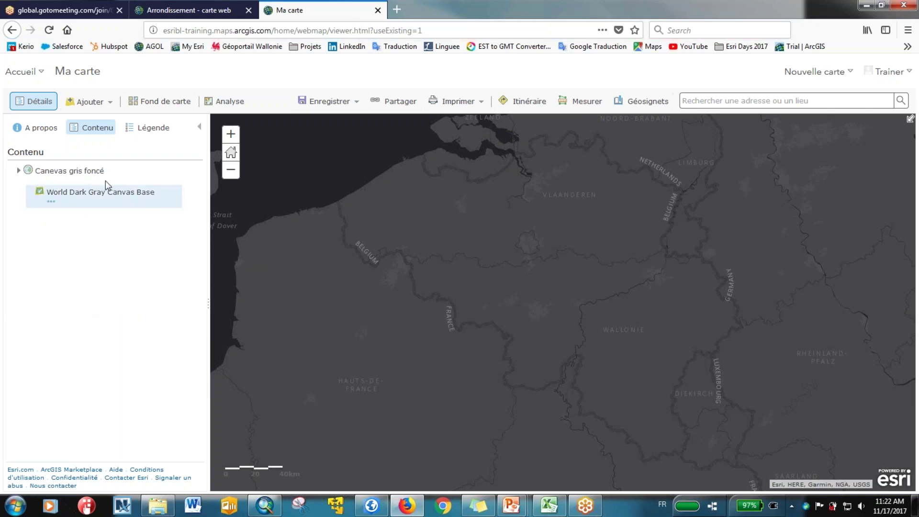
Step: Review the accepted formats in the dialog for adding a layer from a file, and cancel it
{"action": "left_click", "coordinate": [100, 107]}
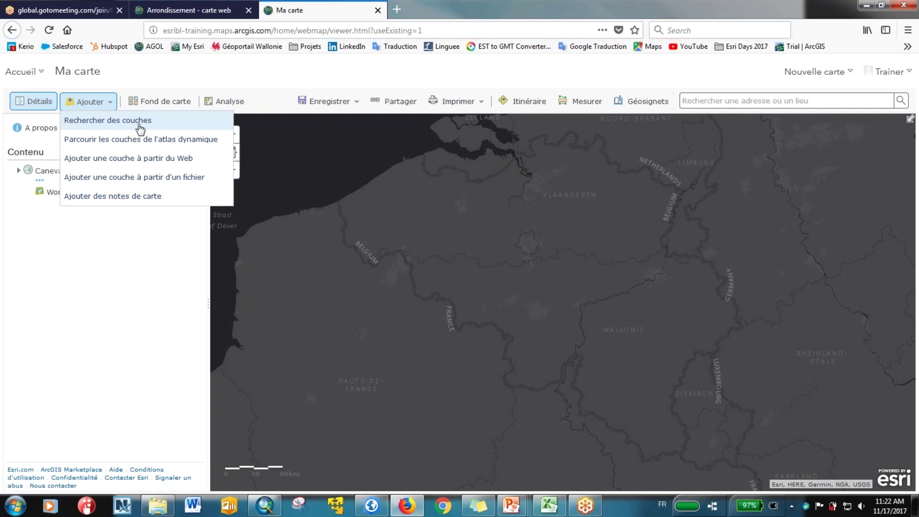
{"action": "left_click", "coordinate": [204, 182]}
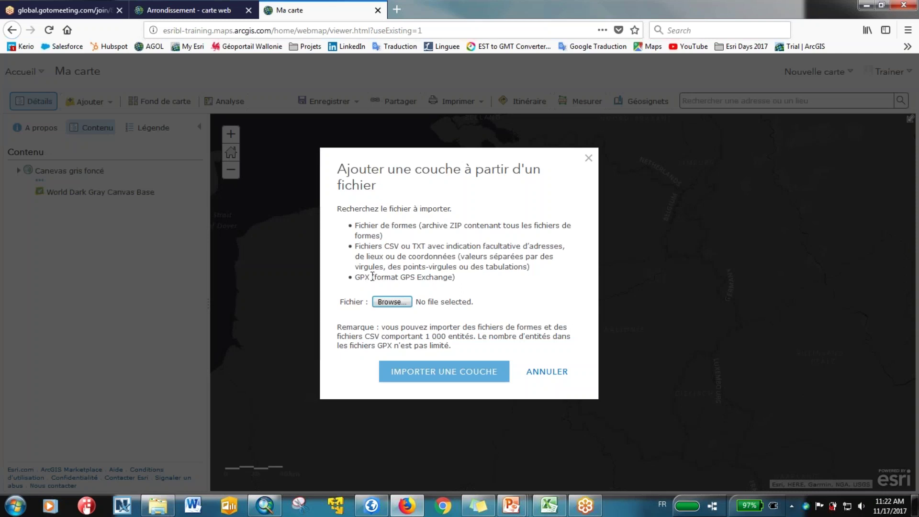
{"action": "left_click", "coordinate": [534, 377]}
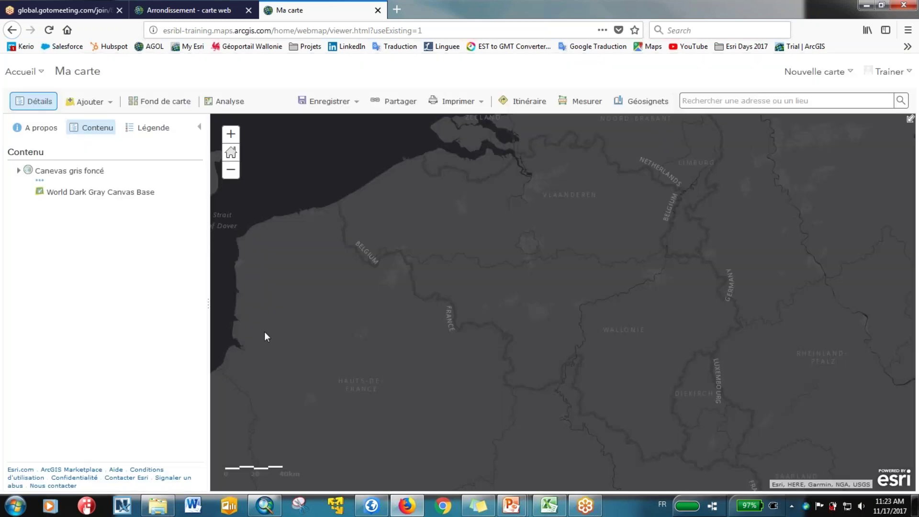
Step: Start adding a layer from the web, and open the Géoportail Wallonie catalogue of data and services in a new browser tab
{"action": "left_click", "coordinate": [105, 107]}
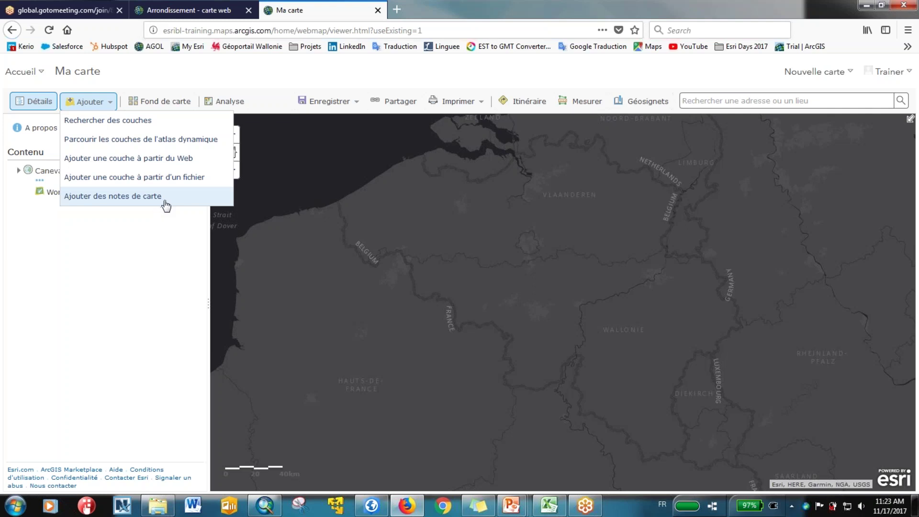
{"action": "left_click", "coordinate": [200, 159]}
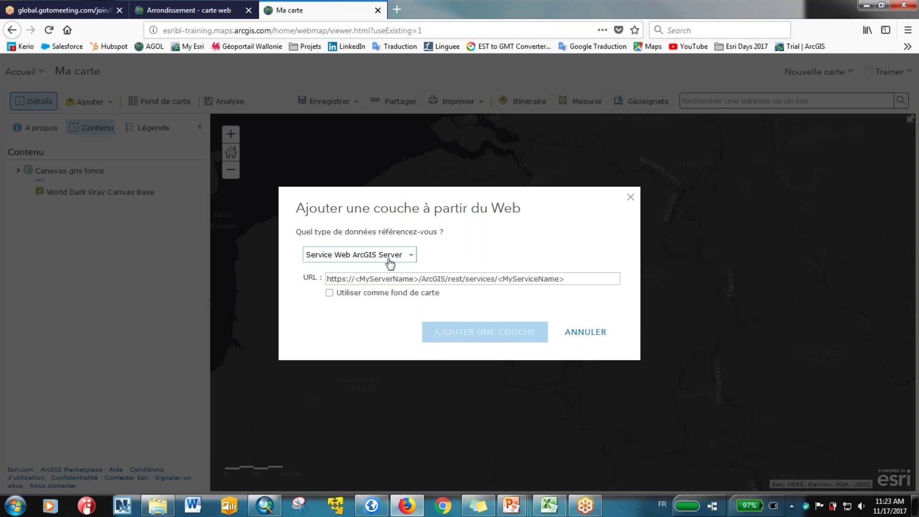
{"action": "left_click", "coordinate": [395, 17]}
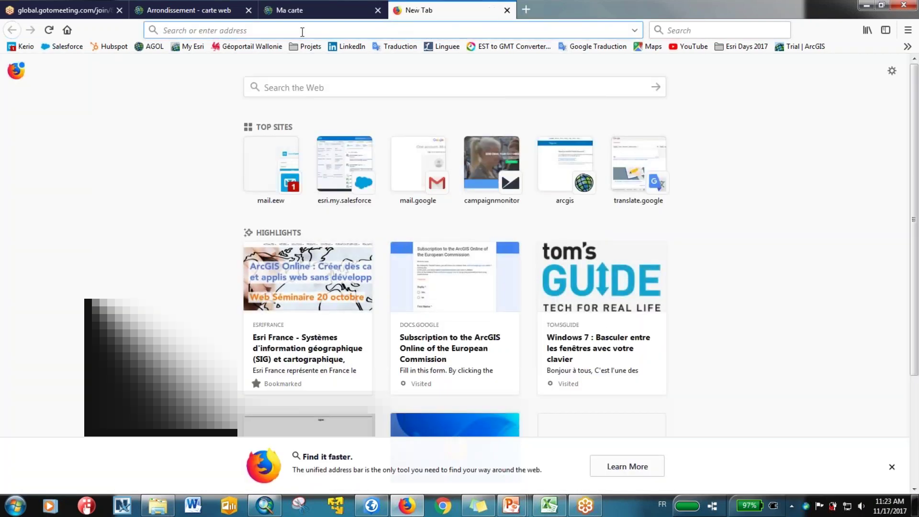
{"action": "left_click", "coordinate": [275, 47]}
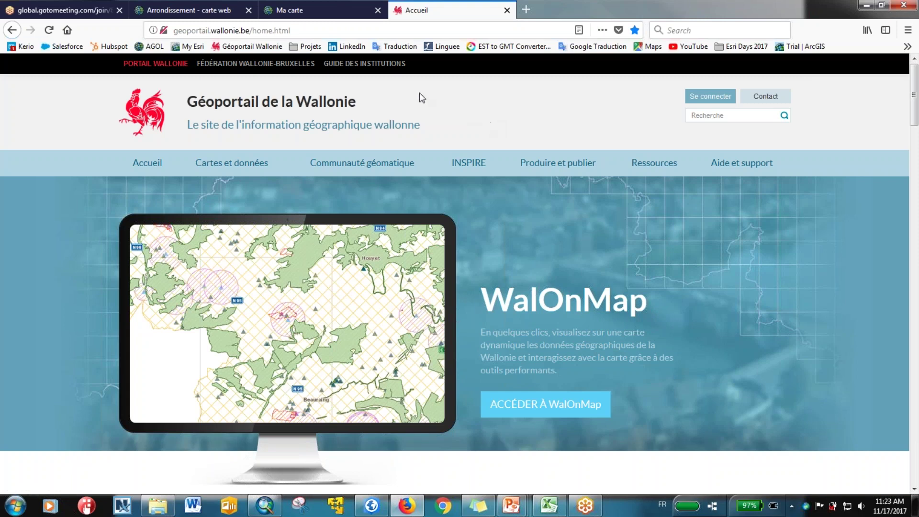
{"action": "mouse_move", "coordinate": [220, 166]}
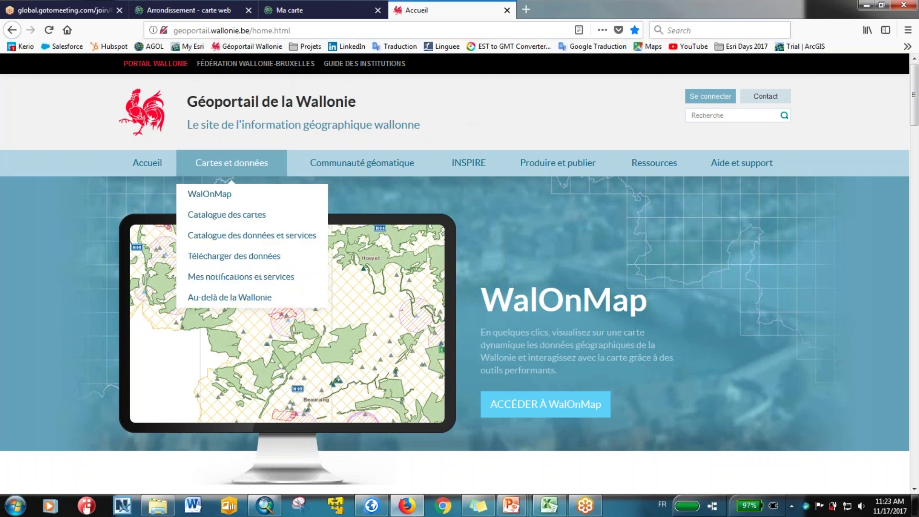
{"action": "left_click", "coordinate": [221, 244]}
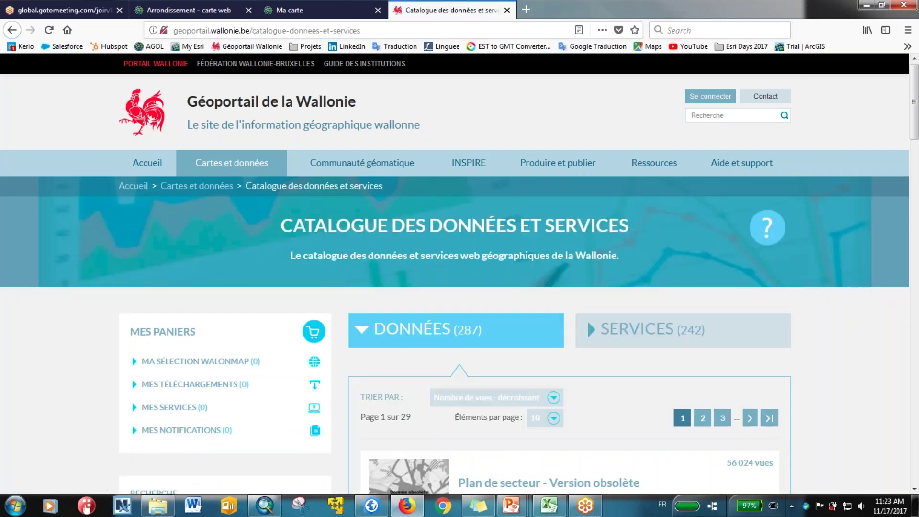
Step: Open the descriptive sheet of Plan parcellaire cadastral - situation au 01/01/2015 (Cadmap 2015) from the catalogue
{"action": "scroll", "coordinate": [222, 244], "scroll_direction": "down", "scroll_amount": 1}
{"action": "scroll", "coordinate": [841, 322], "scroll_direction": "down", "scroll_amount": 10}
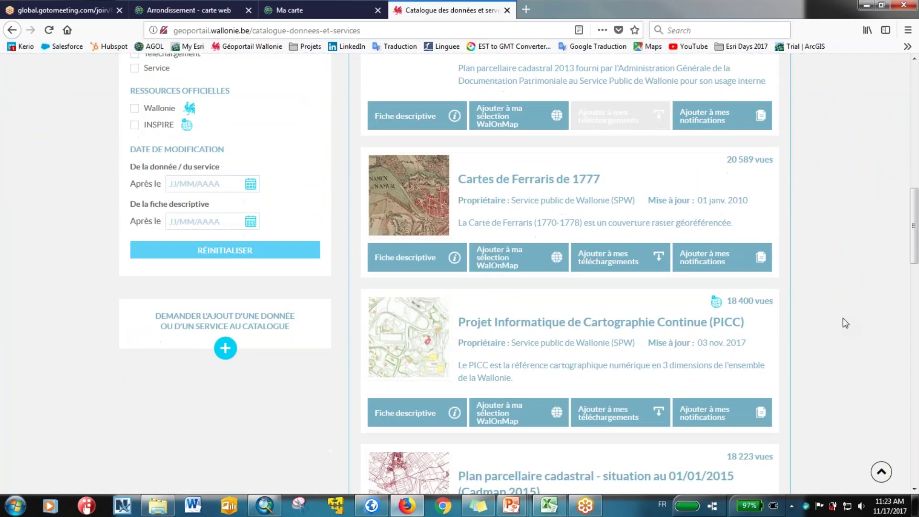
{"action": "scroll", "coordinate": [845, 322], "scroll_direction": "down", "scroll_amount": 1}
{"action": "left_click", "coordinate": [599, 421]}
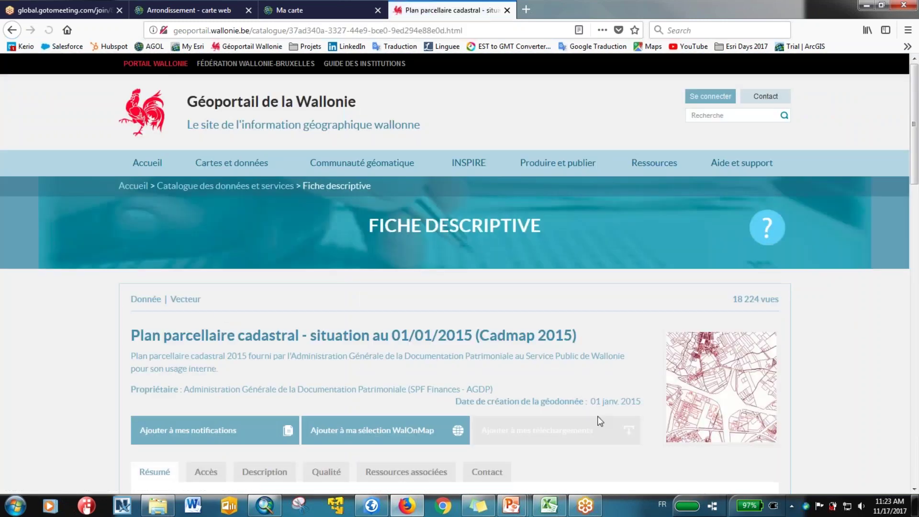
Step: Copy the URL of the dataset's ESRI-REST visualisation service from its access information
{"action": "left_click_drag", "start_coordinate": [917, 117], "coordinate": [913, 177]}
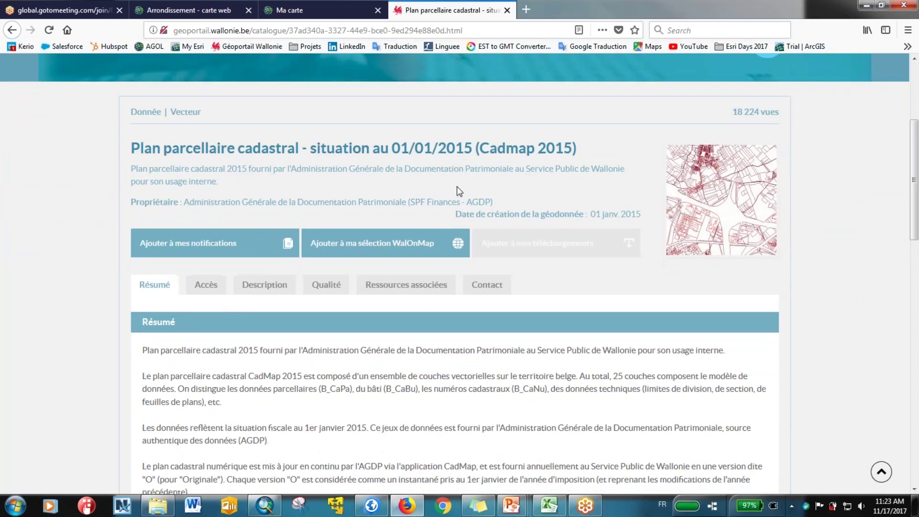
{"action": "left_click", "coordinate": [210, 285]}
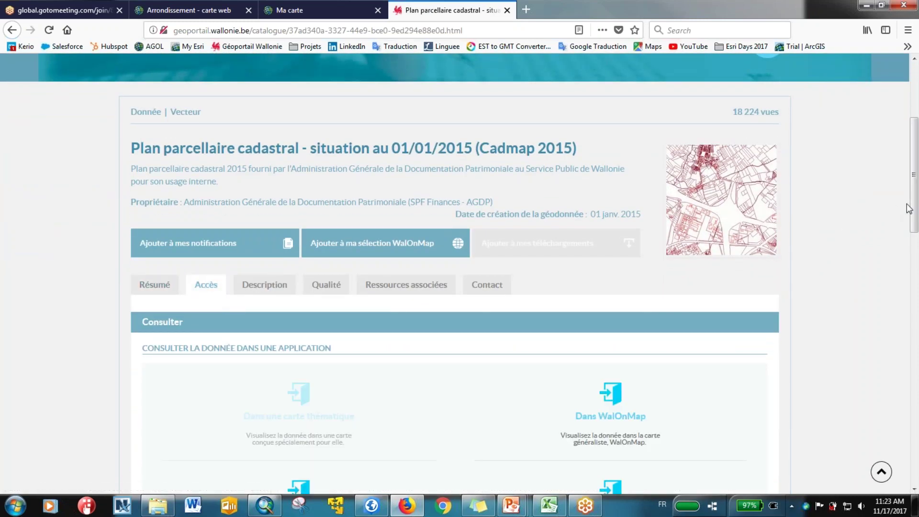
{"action": "left_click_drag", "start_coordinate": [913, 213], "coordinate": [913, 304]}
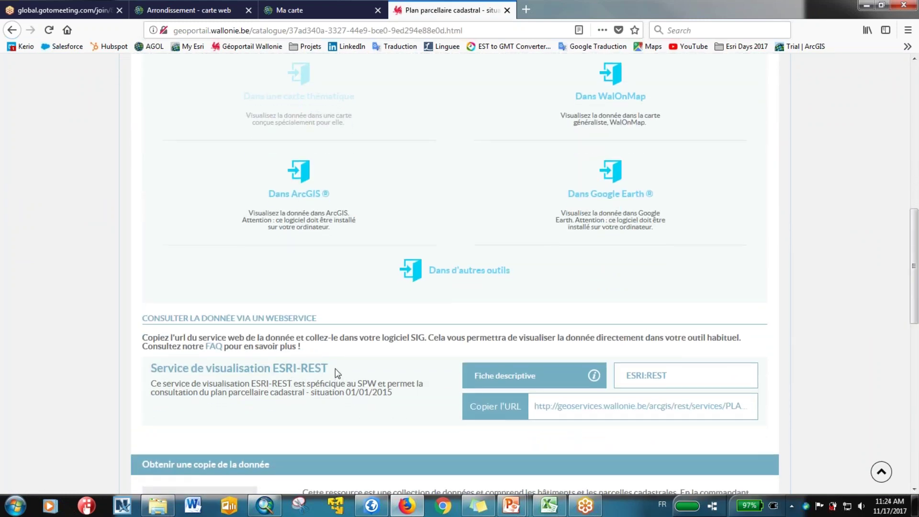
{"action": "left_click", "coordinate": [496, 408]}
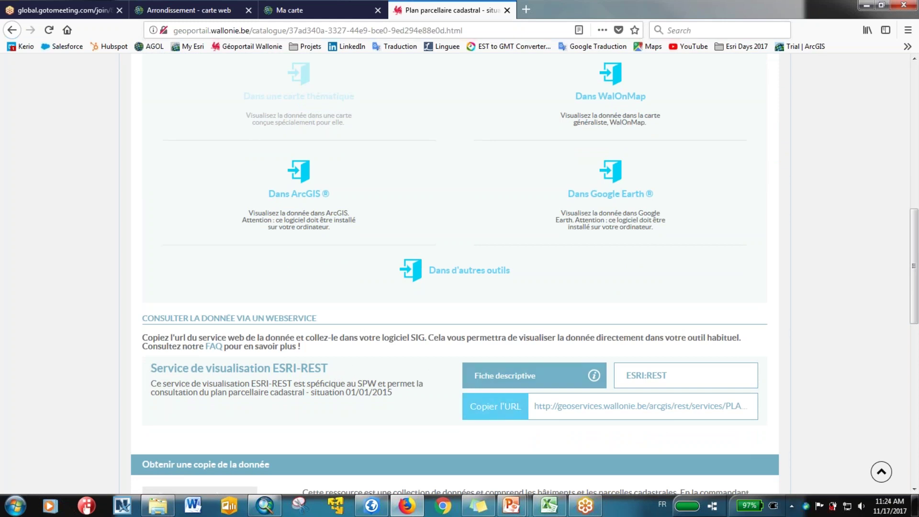
Step: Return to the web map and add the copied CADMAP_2015_PARCELLES ArcGIS Server service as its basemap
{"action": "left_click", "coordinate": [337, 15]}
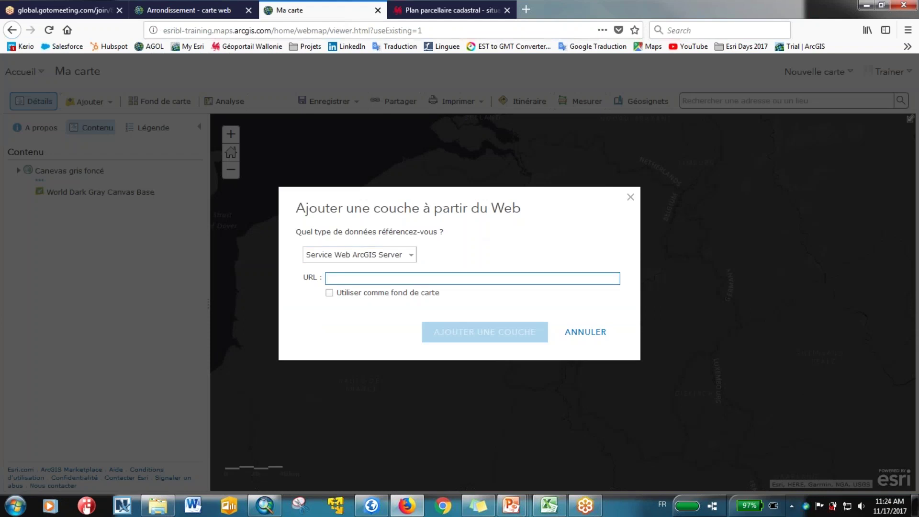
{"action": "key", "text": "ctrl+v"}
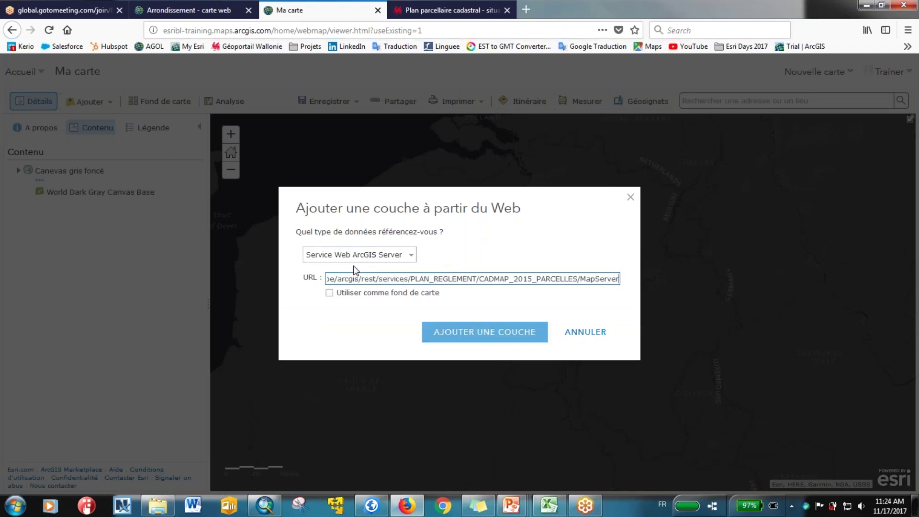
{"action": "left_click", "coordinate": [329, 293]}
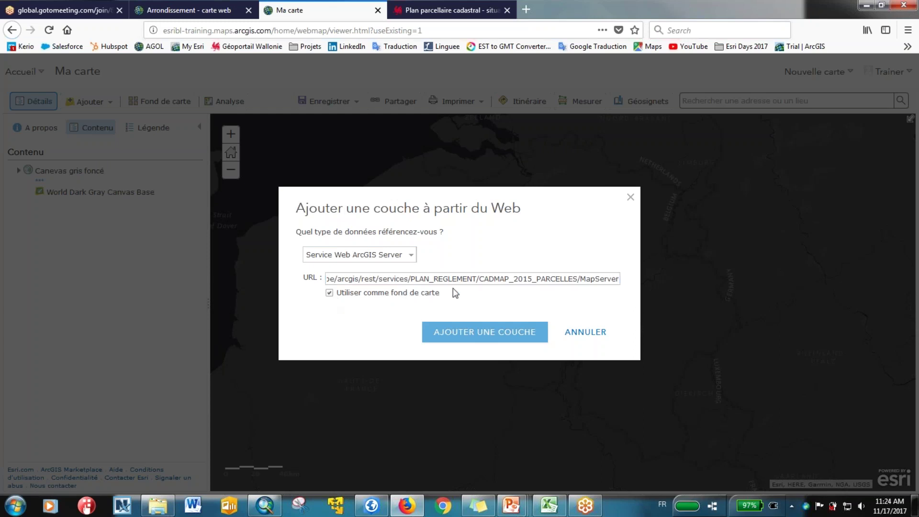
{"action": "left_click", "coordinate": [493, 335]}
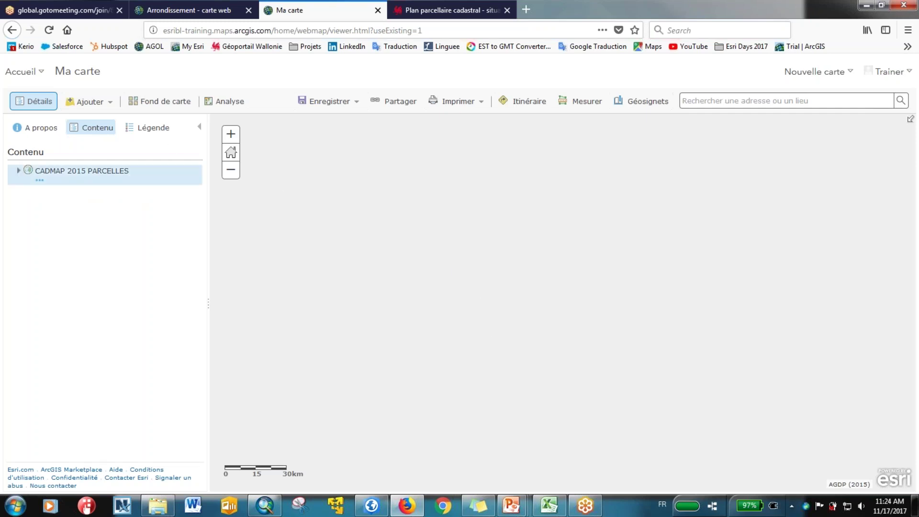
Step: Expand the CADMAP 2015 PARCELLES basemap and zoom the map to its layer
{"action": "left_click", "coordinate": [19, 172]}
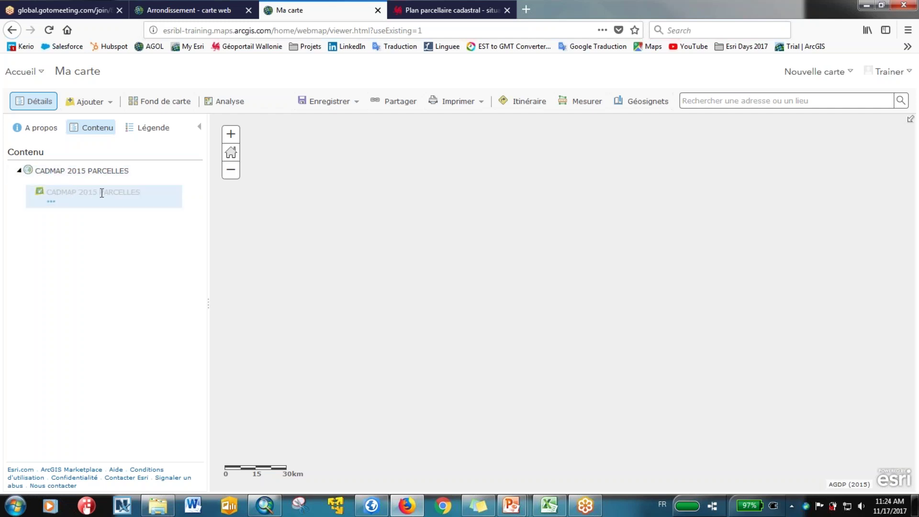
{"action": "left_click", "coordinate": [48, 203]}
{"action": "left_click", "coordinate": [87, 216]}
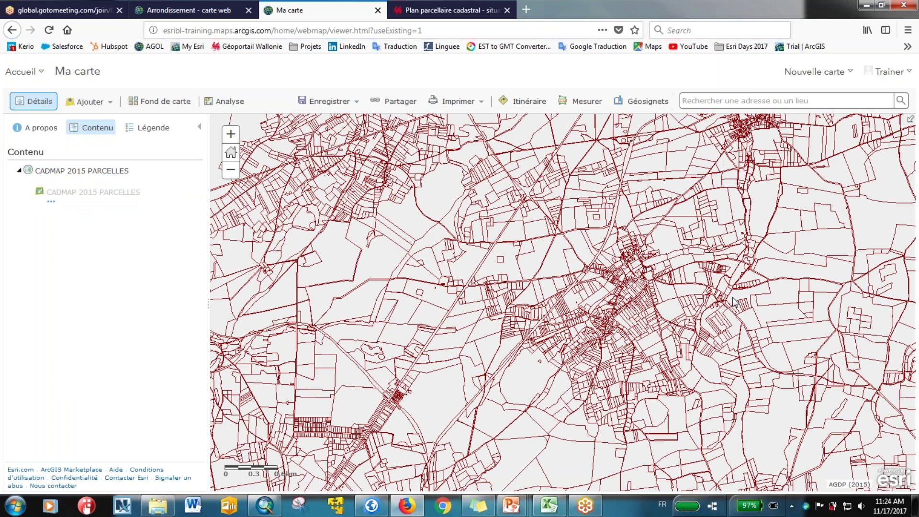
Step: Switch back to the Wallonia geoportal page and return to the catalogue of data and services
{"action": "left_click", "coordinate": [493, 5]}
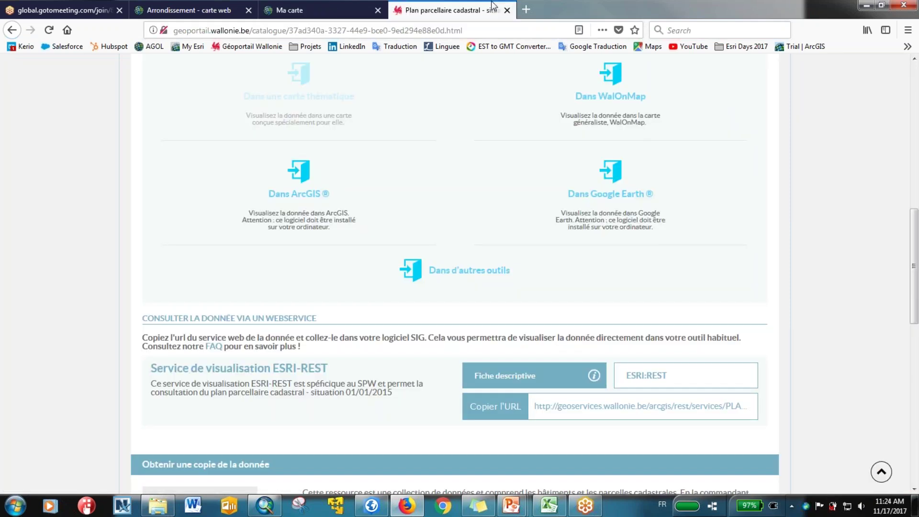
{"action": "scroll", "coordinate": [915, 237], "scroll_direction": "up", "scroll_amount": 1}
{"action": "scroll", "coordinate": [915, 237], "scroll_direction": "up", "scroll_amount": 10}
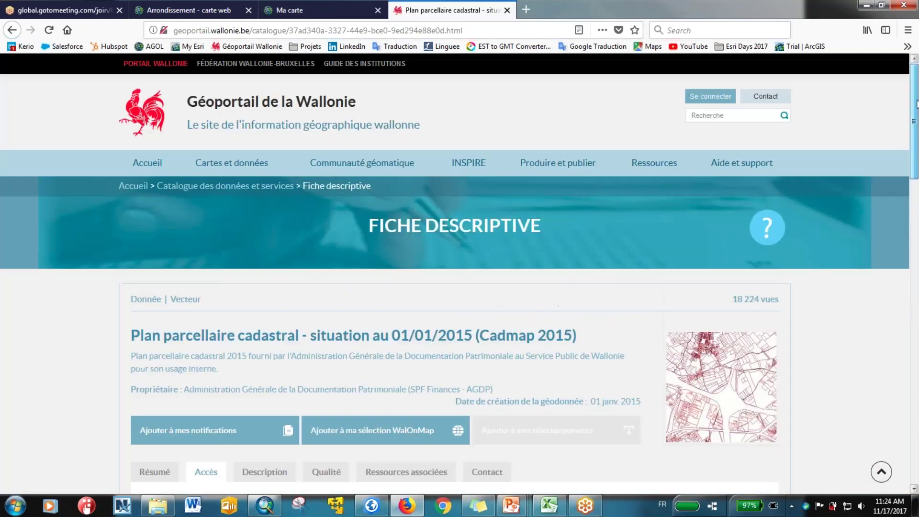
{"action": "mouse_move", "coordinate": [231, 163]}
{"action": "left_click", "coordinate": [168, 188]}
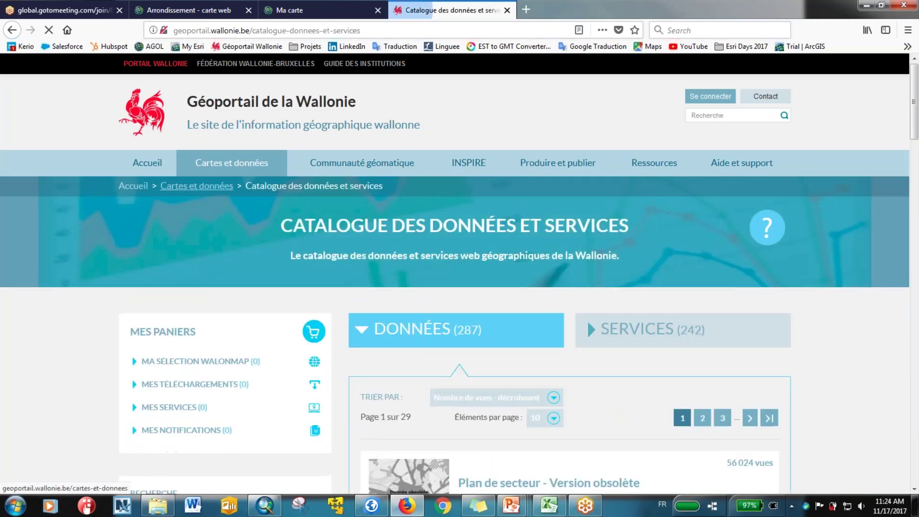
Step: Search the catalogue for "aléa inondation" and open the descriptive sheet of Aléa d'inondation (Version 2016) - Série
{"action": "scroll", "coordinate": [198, 275], "scroll_direction": "down", "scroll_amount": 2}
{"action": "left_click", "coordinate": [191, 381]}
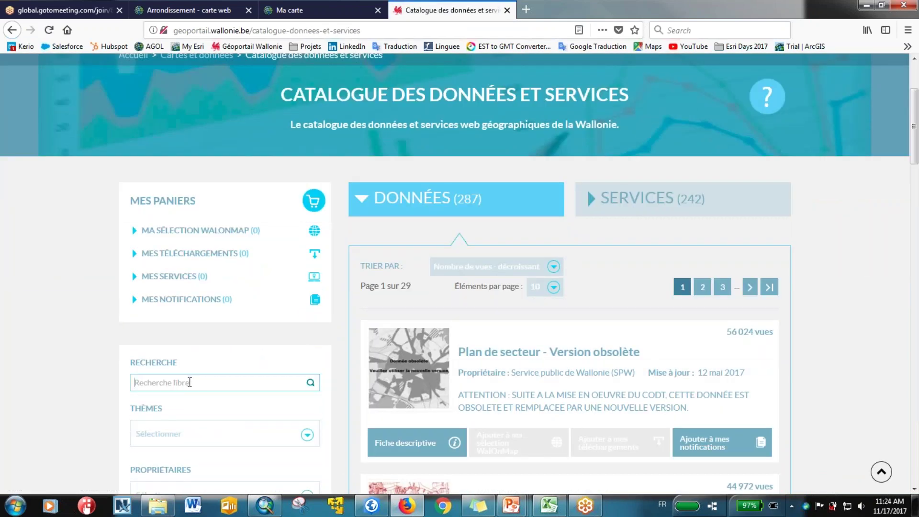
{"action": "type", "text": "inon"}
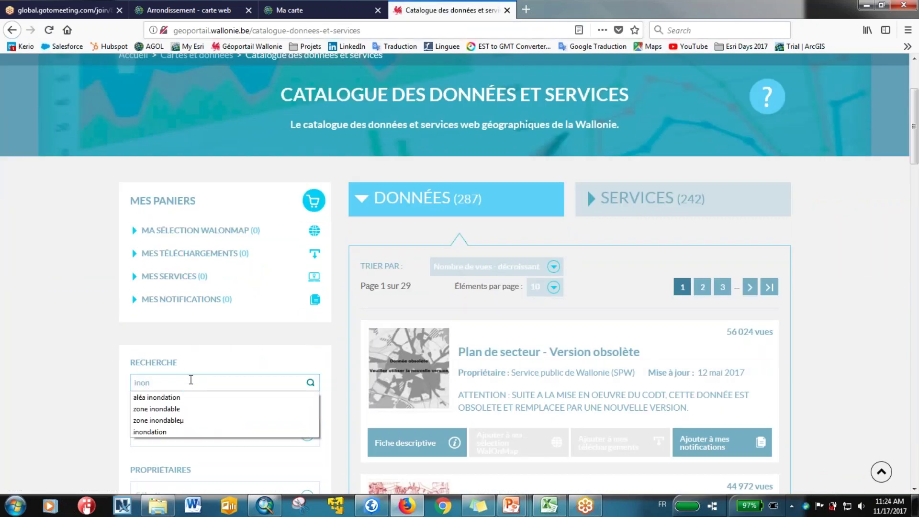
{"action": "left_click", "coordinate": [188, 396]}
{"action": "key", "text": "Return"}
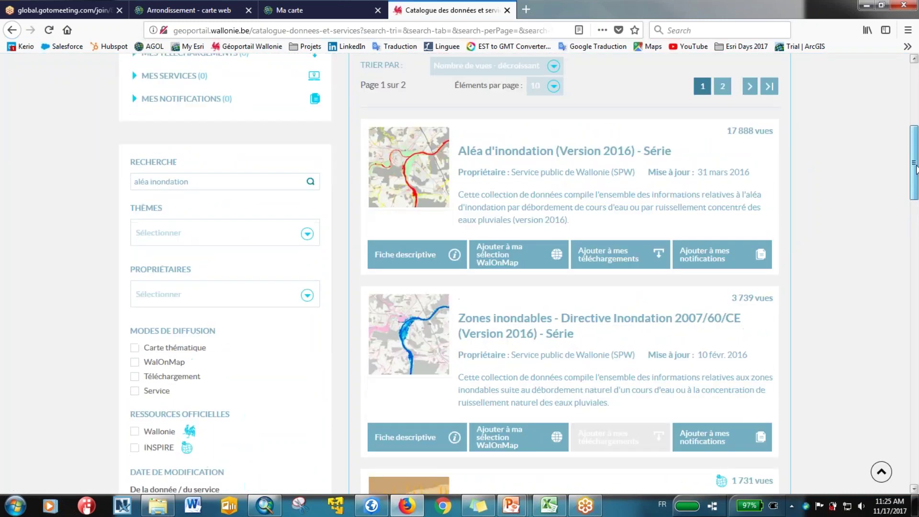
{"action": "left_click", "coordinate": [520, 188]}
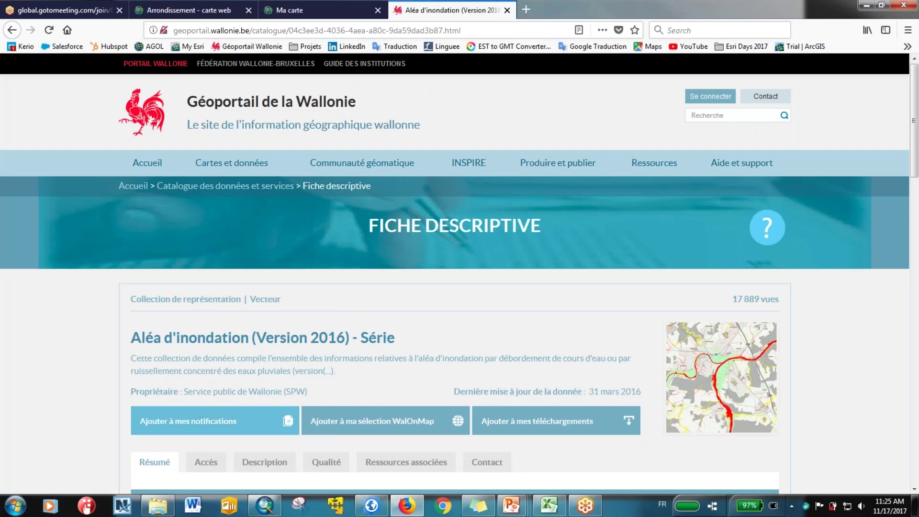
Step: Copy the URL of the WMS viewing service from the access section of the Aléa d'inondation (Version 2016) sheet
{"action": "left_click", "coordinate": [206, 463]}
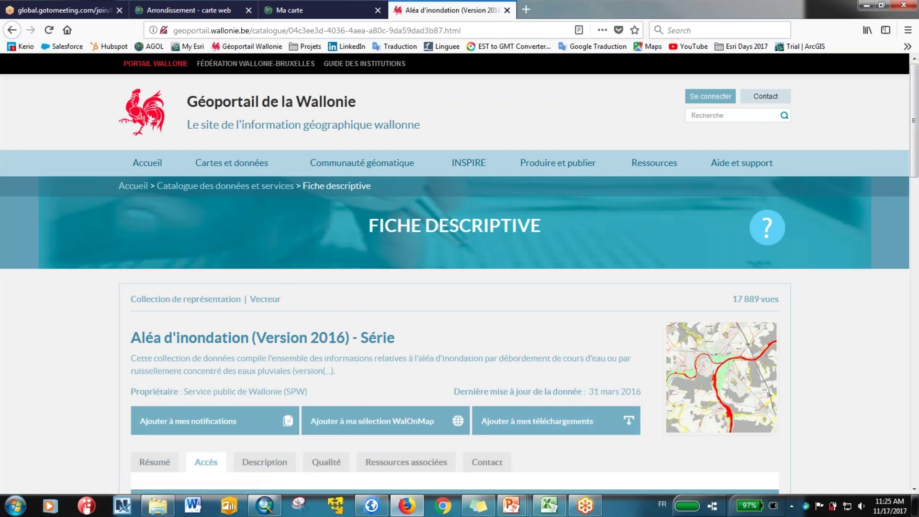
{"action": "left_click_drag", "start_coordinate": [914, 143], "coordinate": [914, 243]}
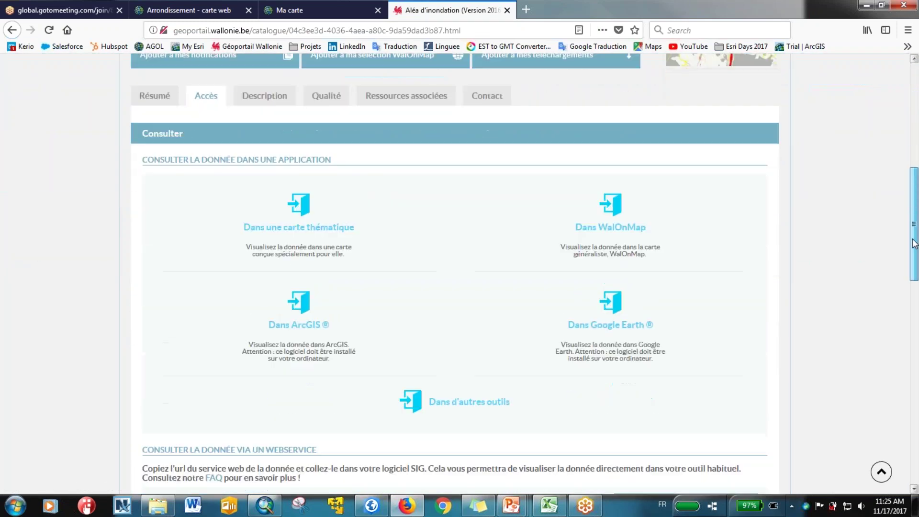
{"action": "scroll", "coordinate": [873, 266], "scroll_direction": "down", "scroll_amount": 5}
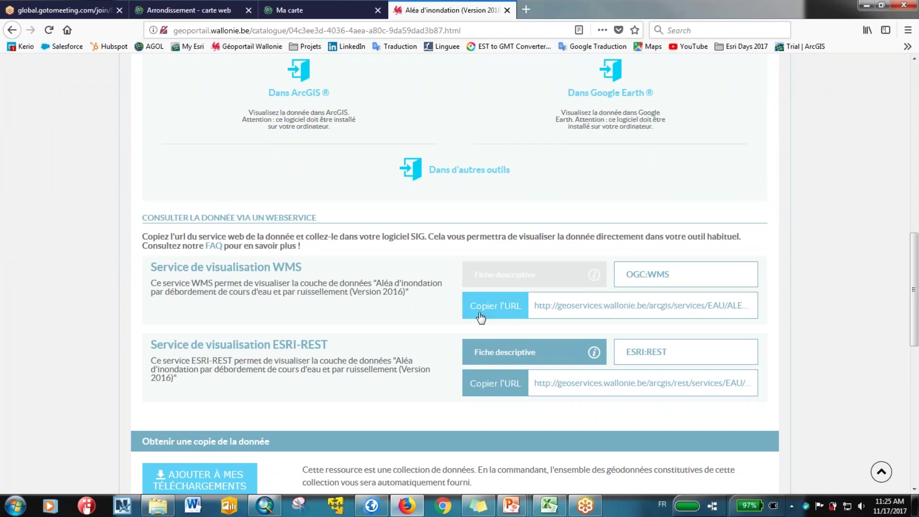
Step: Return to the web map and add the copied ALEA_2016 URL from the web as an OGC WMS layer
{"action": "left_click", "coordinate": [335, 7]}
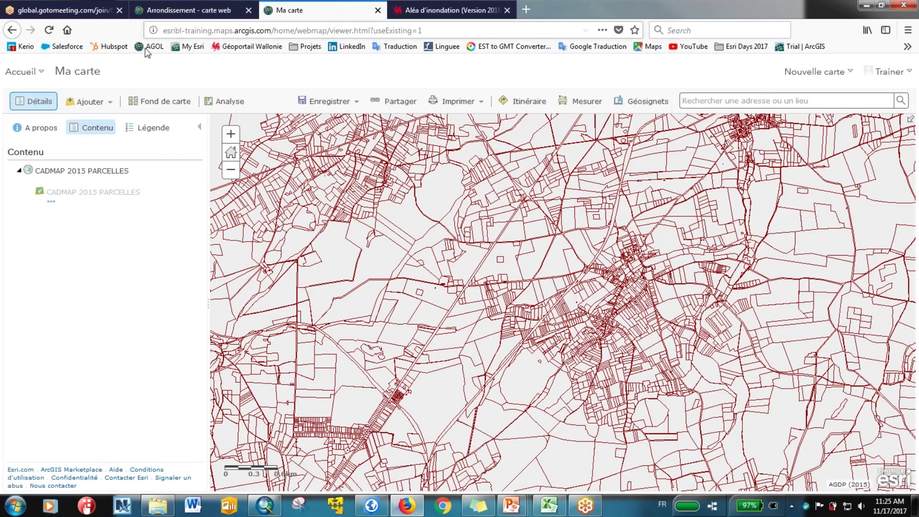
{"action": "left_click", "coordinate": [90, 102]}
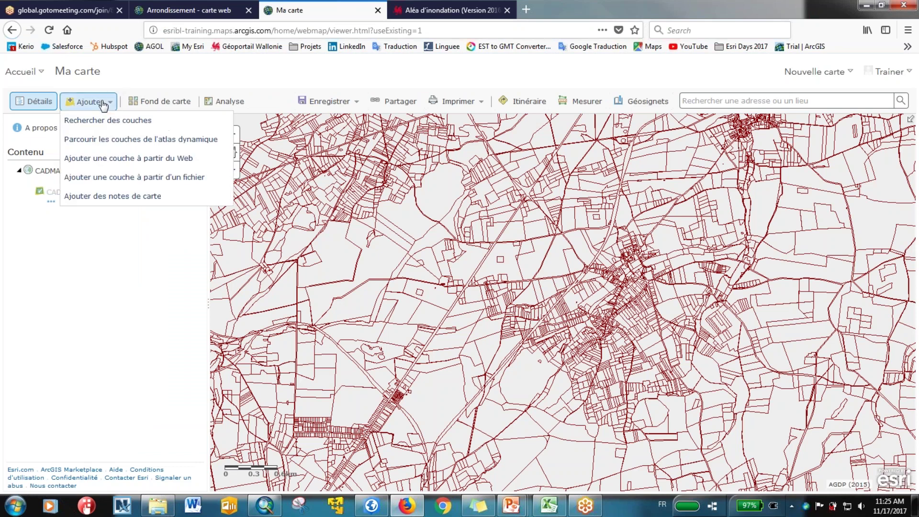
{"action": "left_click", "coordinate": [110, 158]}
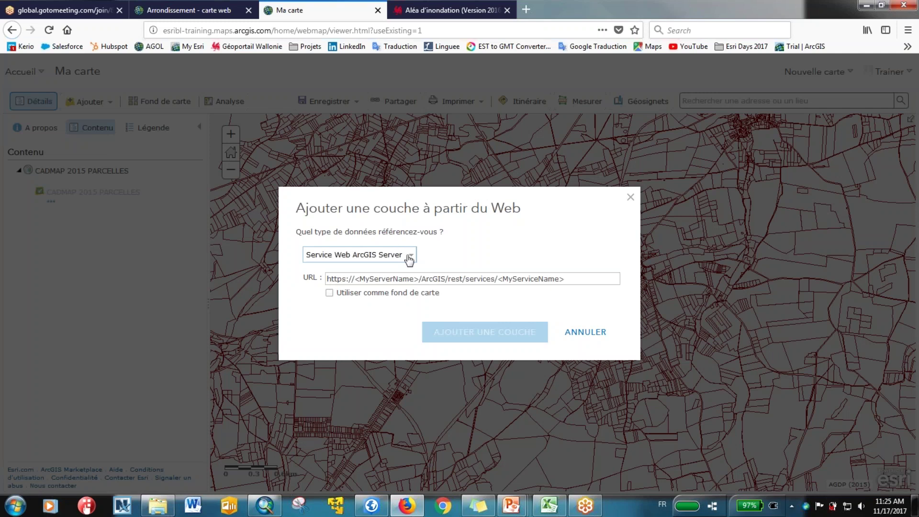
{"action": "left_click", "coordinate": [410, 256]}
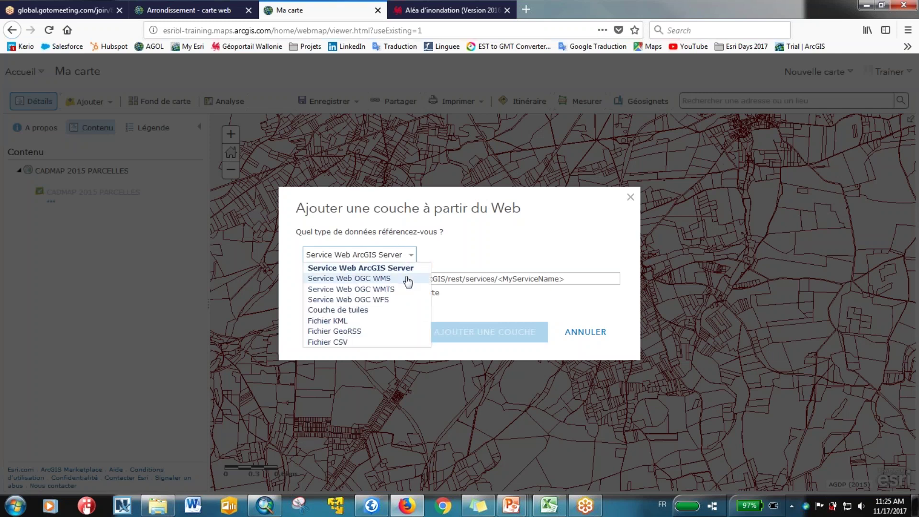
{"action": "left_click", "coordinate": [408, 280]}
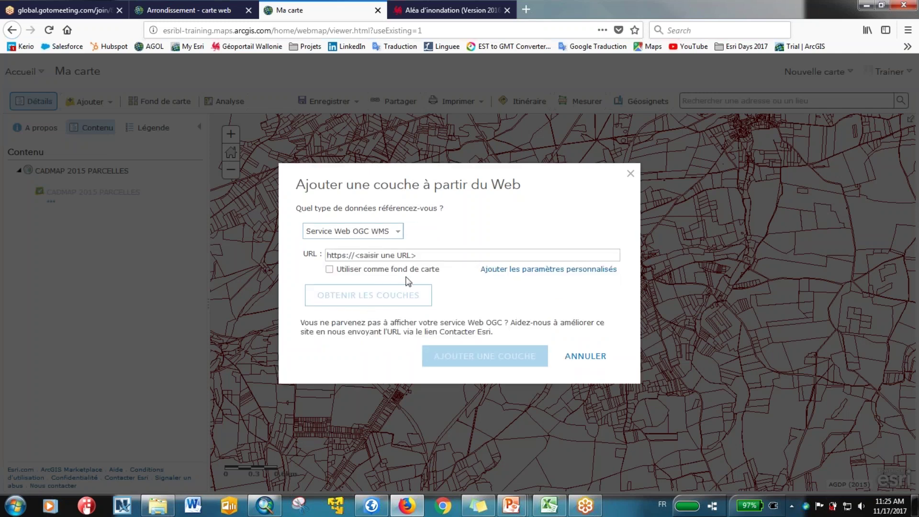
{"action": "left_click", "coordinate": [406, 256]}
{"action": "key", "text": "ctrl+v"}
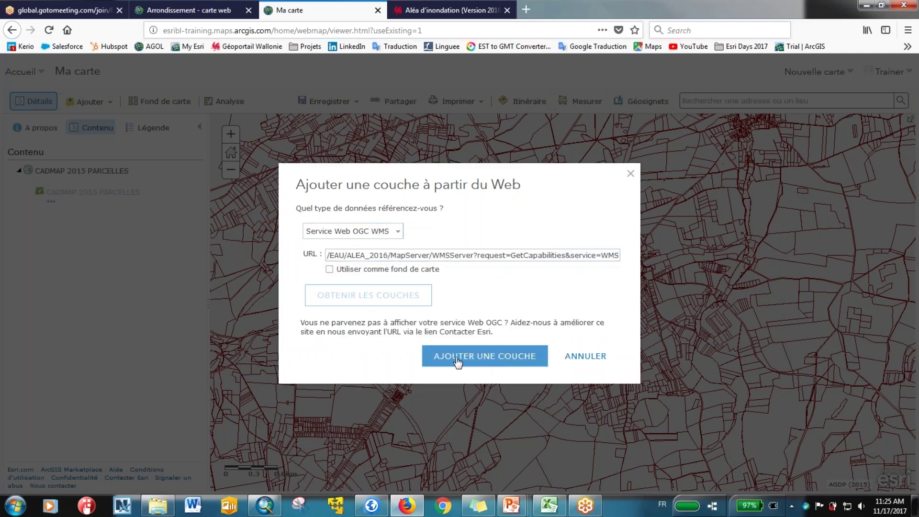
{"action": "left_click", "coordinate": [496, 364]}
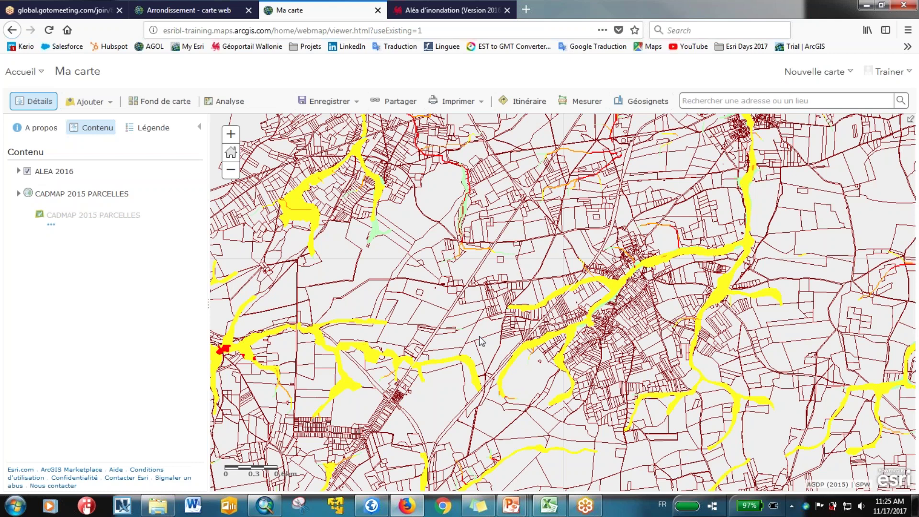
Step: Set the transparency of the ALEA 2016 layer to about 40%
{"action": "left_click_drag", "start_coordinate": [320, 299], "coordinate": [471, 285]}
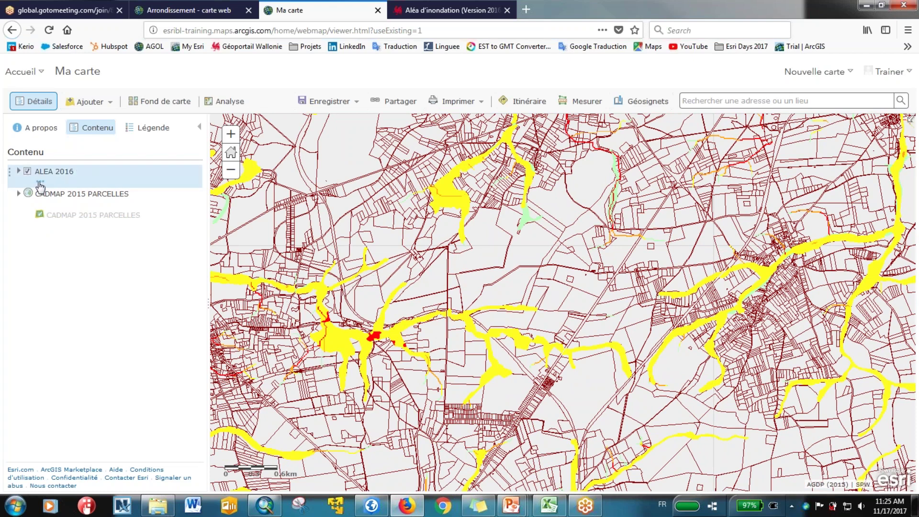
{"action": "left_click", "coordinate": [40, 182]}
{"action": "mouse_move", "coordinate": [179, 206]}
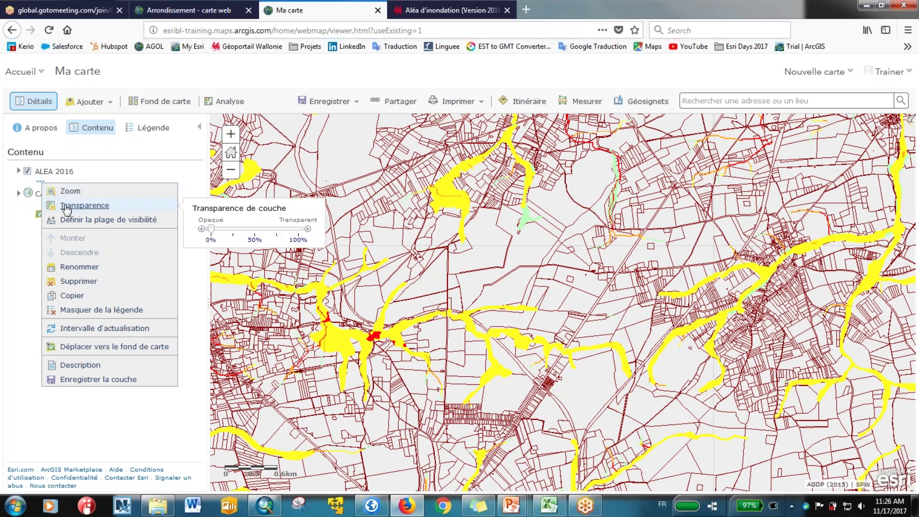
{"action": "left_click_drag", "start_coordinate": [211, 230], "coordinate": [252, 235]}
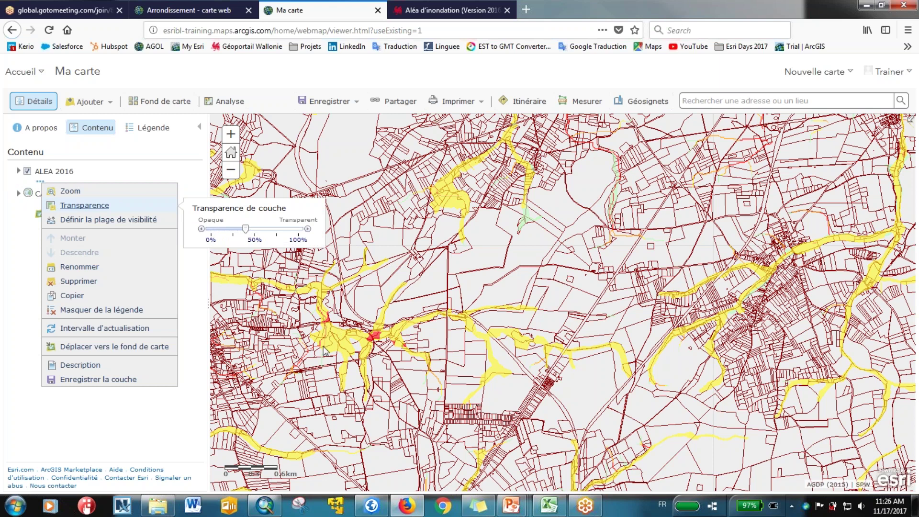
{"action": "left_click", "coordinate": [321, 363]}
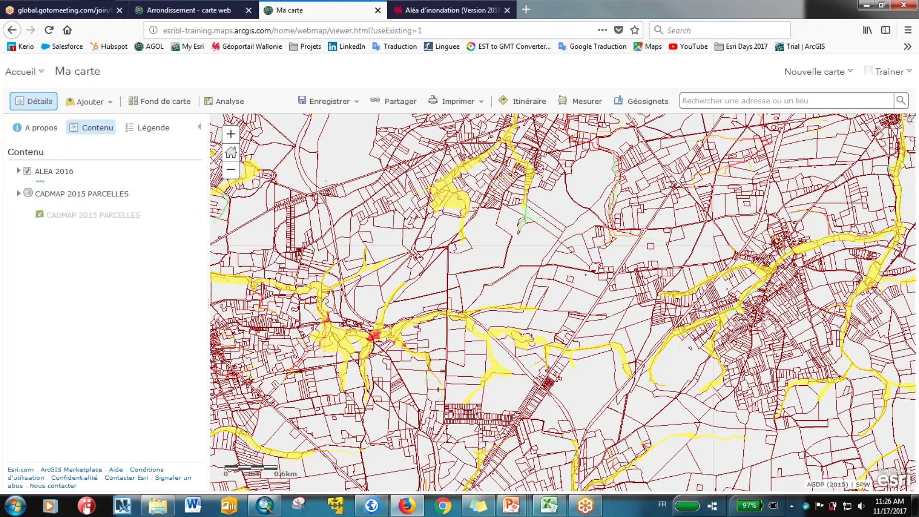
Step: Open the layer search for adding content from the organisation to the map
{"action": "left_click", "coordinate": [90, 101]}
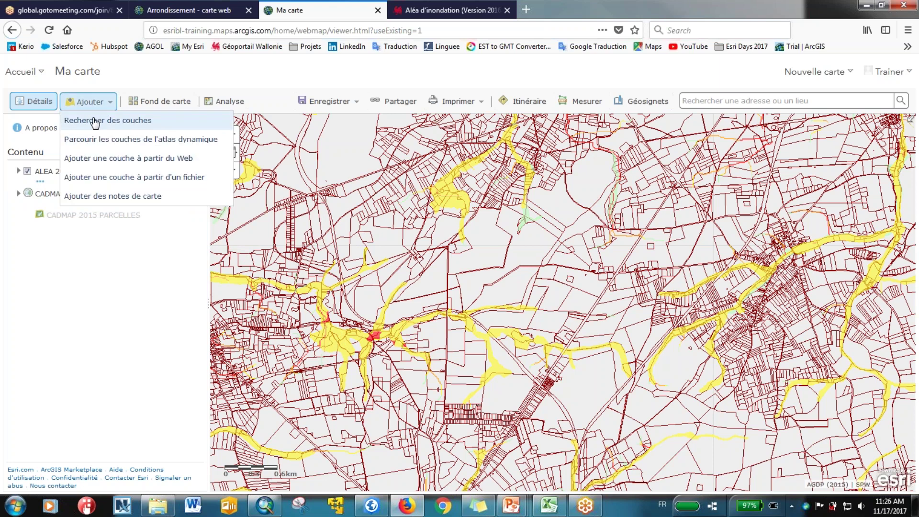
{"action": "left_click", "coordinate": [156, 124]}
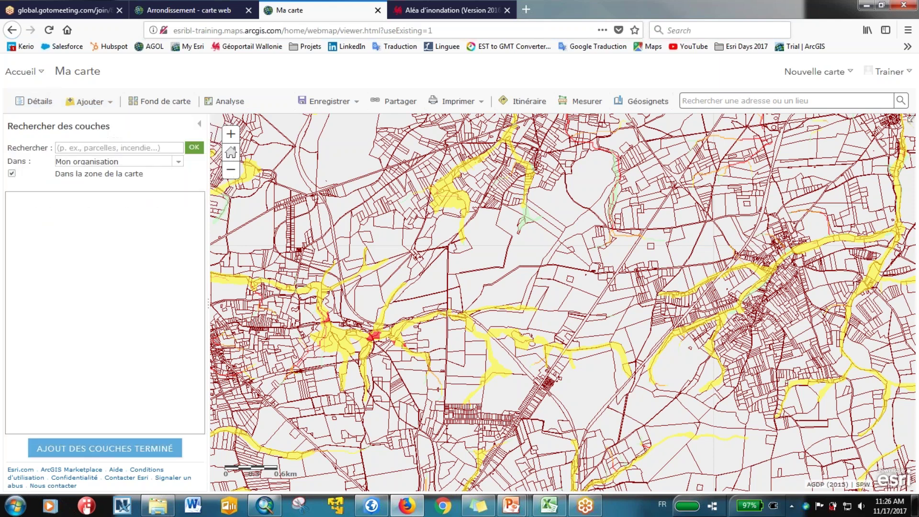
{"action": "left_click", "coordinate": [145, 147]}
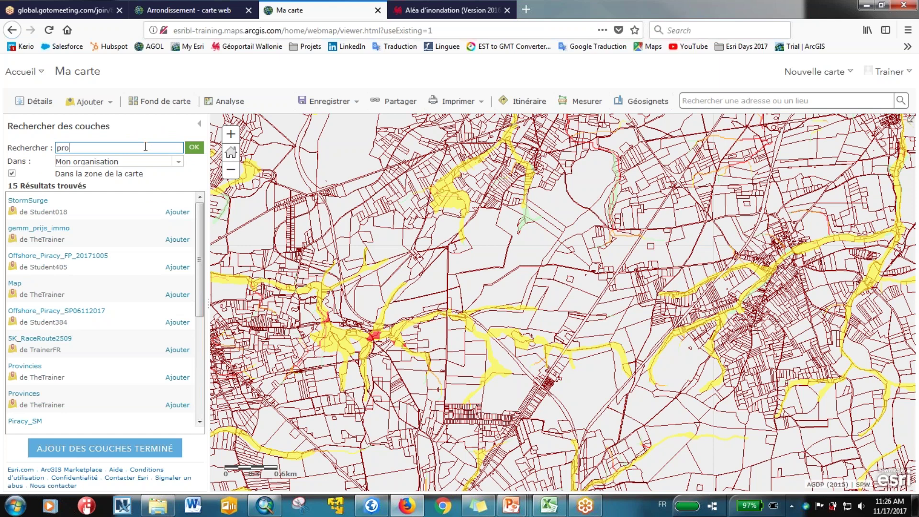
{"action": "type", "text": "provinces"}
{"action": "key", "text": "BackSpace"}
{"action": "key", "text": "BackSpace"}
{"action": "key", "text": "BackSpace"}
{"action": "key", "text": "BackSpace"}
{"action": "key", "text": "BackSpace"}
{"action": "key", "text": "BackSpace"}
{"action": "key", "text": "BackSpace"}
{"action": "key", "text": "BackSpace"}
Step: Search the organisation's layers for "arrondissements", add the Arrondissements layer and zoom the map to it
{"action": "type", "text": "arrondissements"}
{"action": "left_click", "coordinate": [194, 147]}
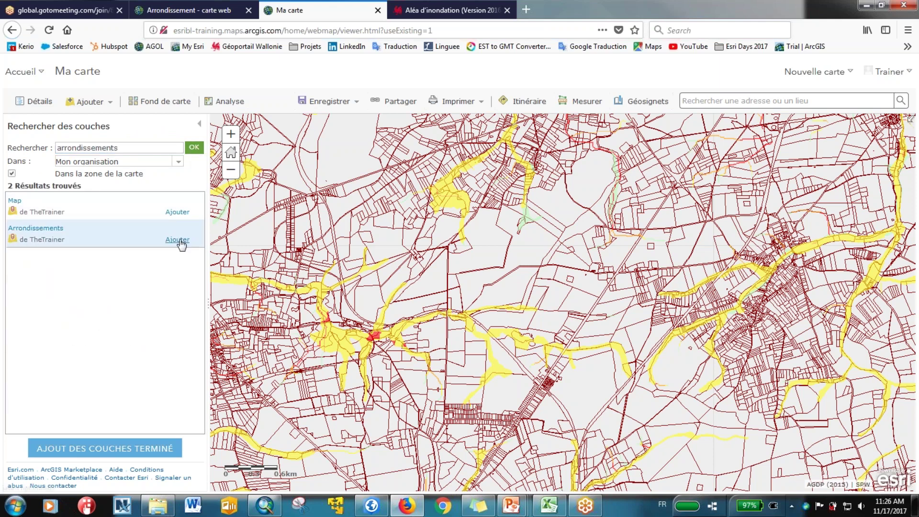
{"action": "left_click", "coordinate": [179, 240]}
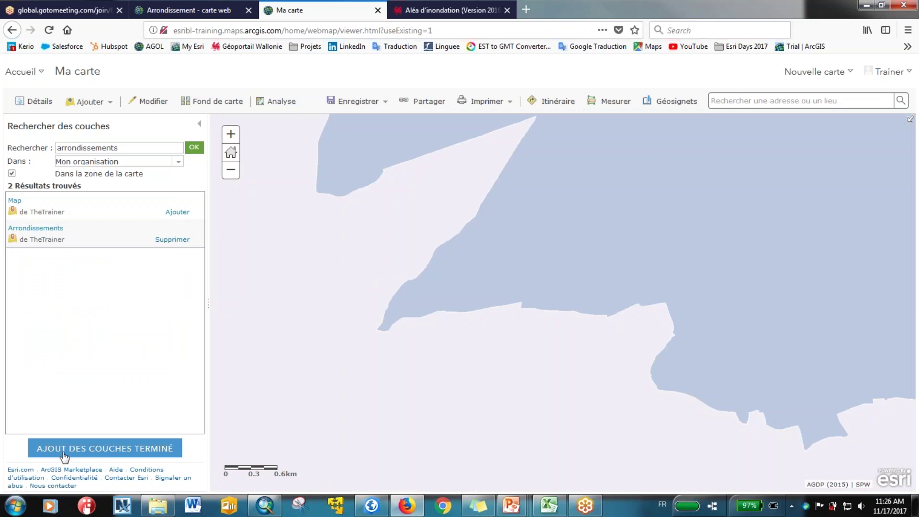
{"action": "left_click", "coordinate": [116, 453]}
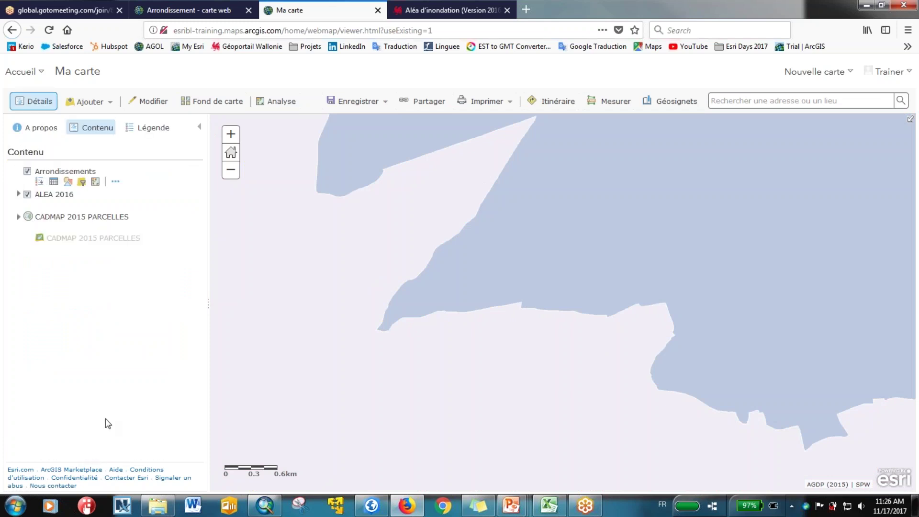
{"action": "left_click", "coordinate": [116, 182]}
{"action": "left_click", "coordinate": [145, 192]}
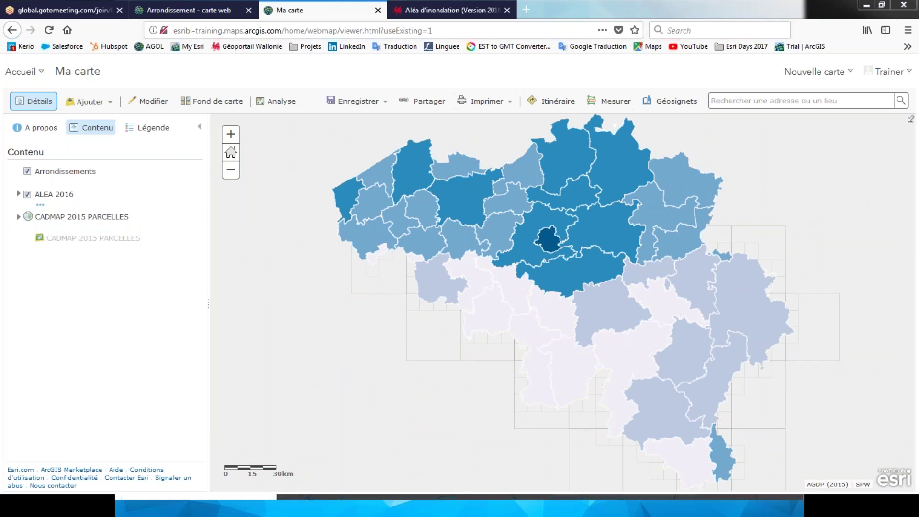
Step: Edit the Arrondissements style with the attribute Prix moyen des maisons d'habitation ordinaires and open the Totaux et montants (Couleur) options
{"action": "mouse_move", "coordinate": [52, 184]}
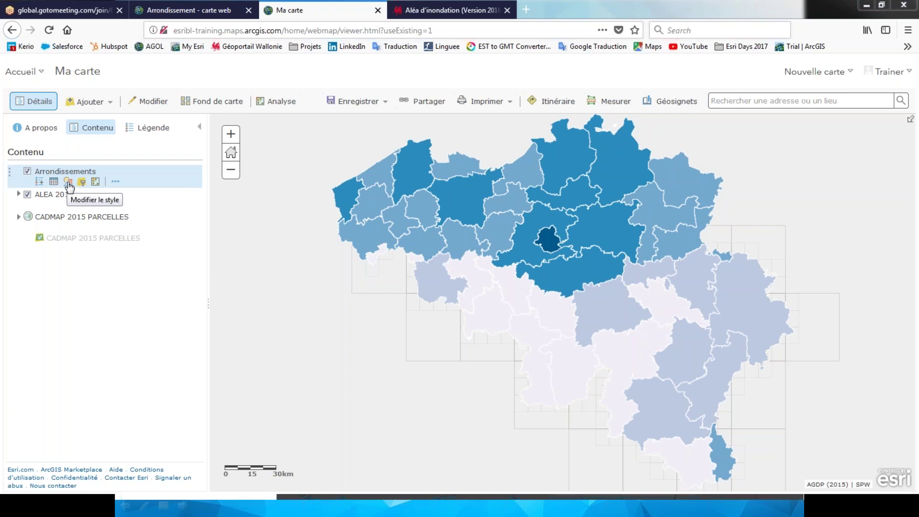
{"action": "left_click", "coordinate": [68, 183]}
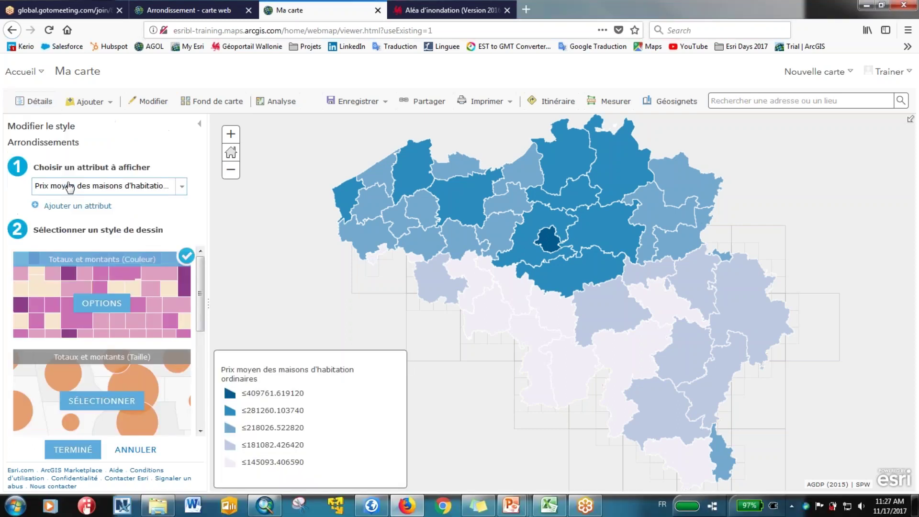
{"action": "left_click", "coordinate": [181, 190]}
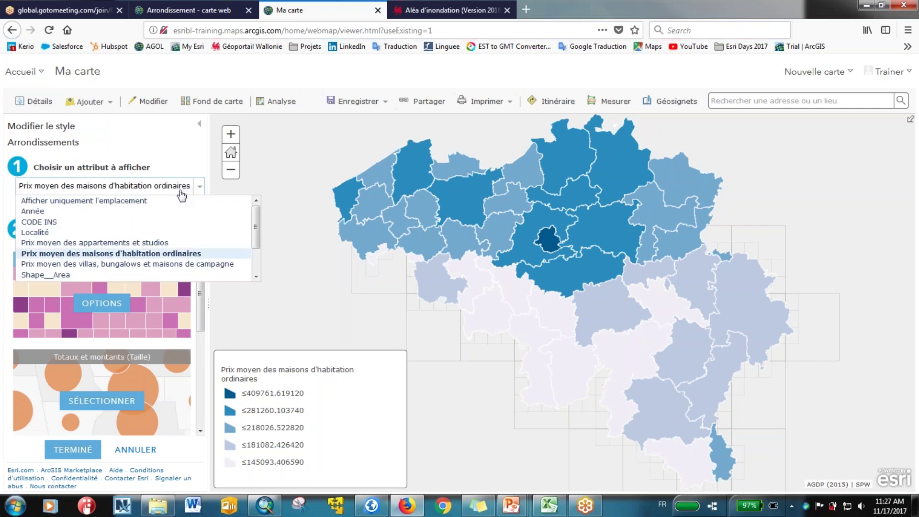
{"action": "left_click", "coordinate": [180, 254]}
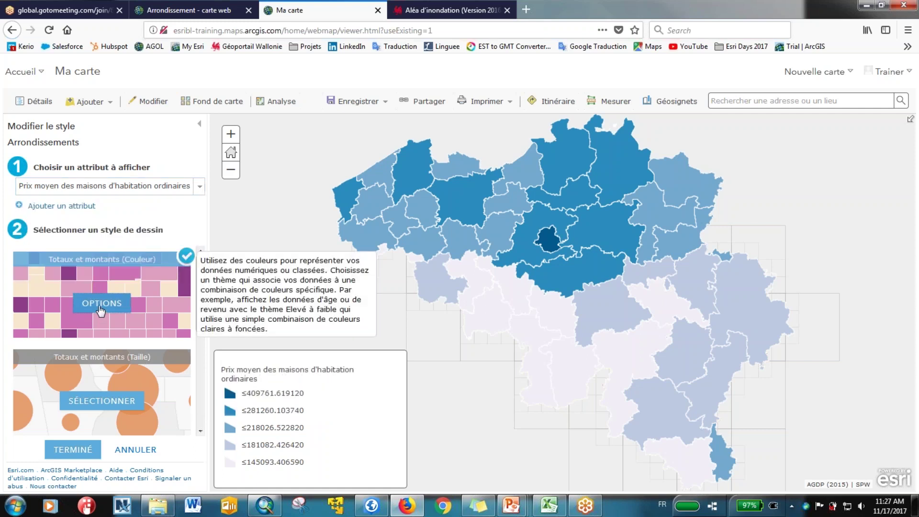
{"action": "left_click", "coordinate": [101, 304]}
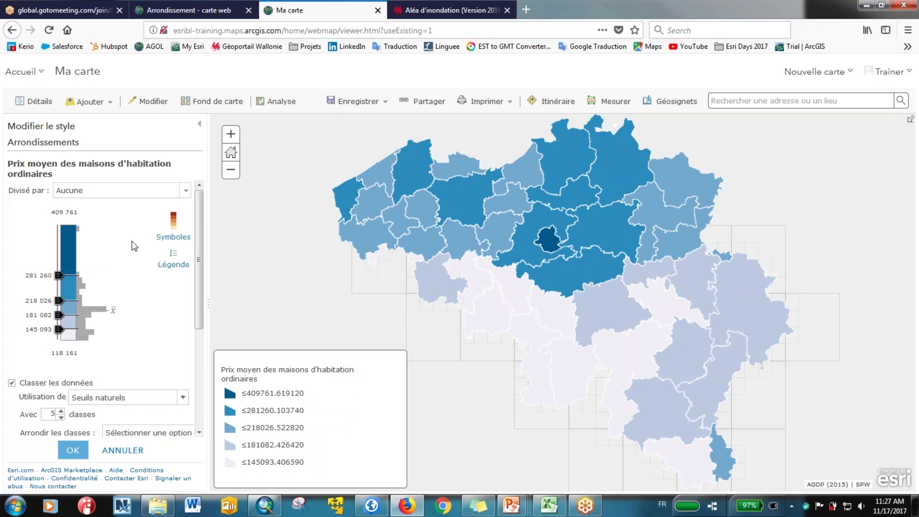
Step: Apply the cream-to-burgundy colour ramp to the Arrondissements fill and save the style changes
{"action": "left_click", "coordinate": [167, 239]}
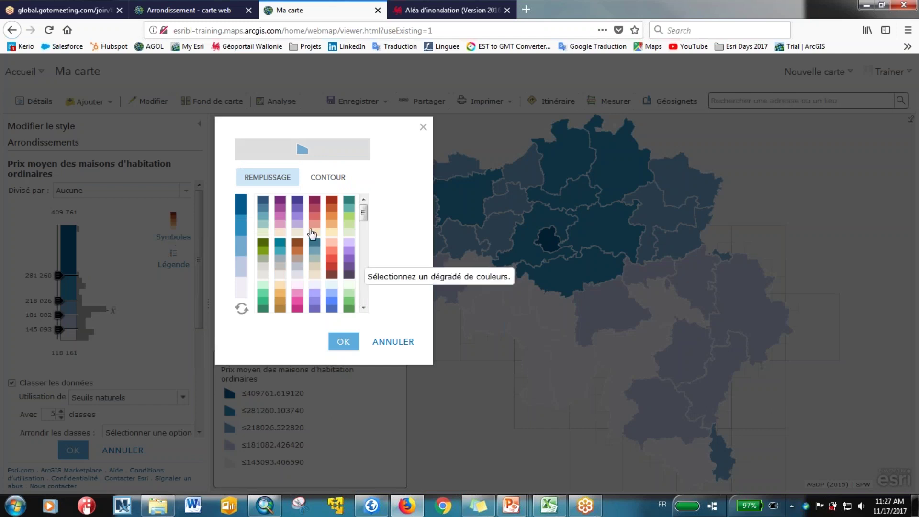
{"action": "left_click", "coordinate": [316, 231]}
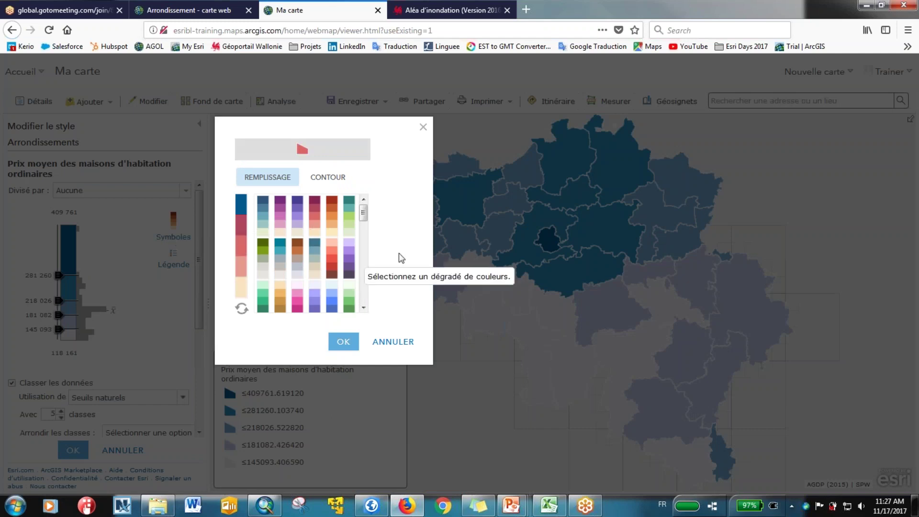
{"action": "left_click", "coordinate": [343, 342]}
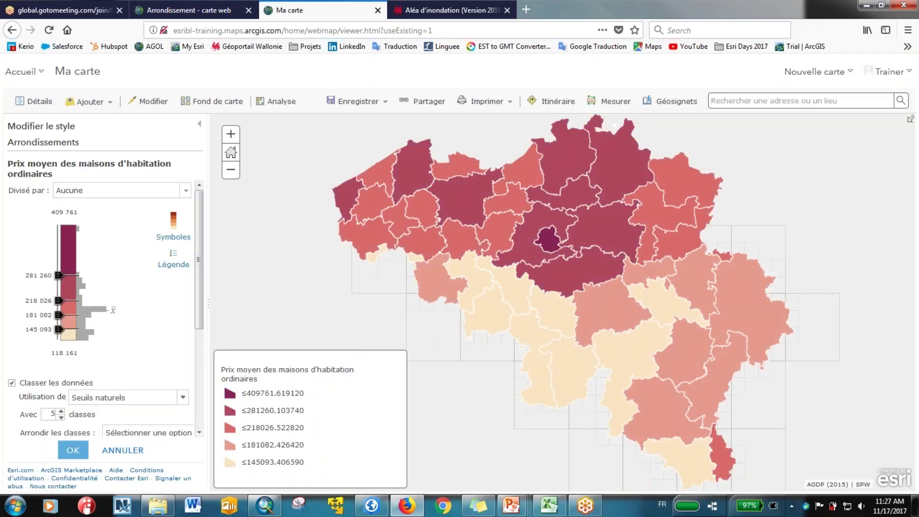
{"action": "left_click", "coordinate": [72, 450]}
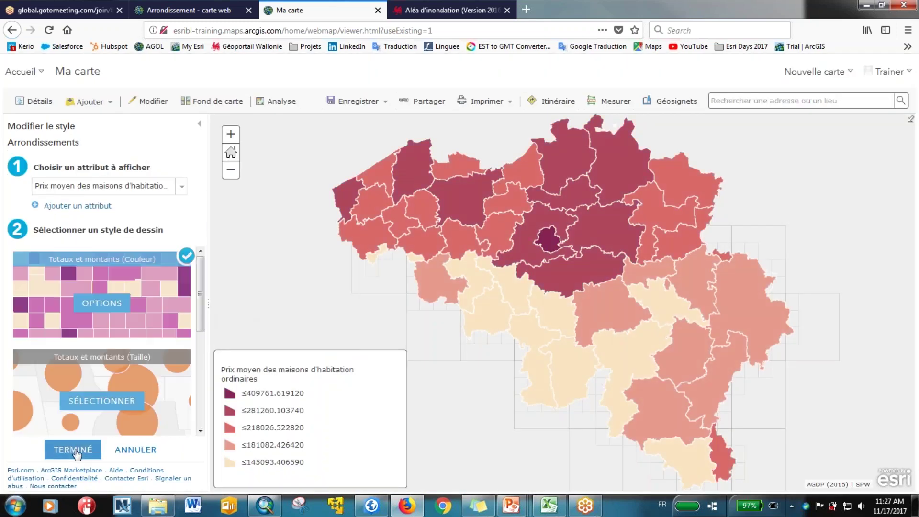
{"action": "left_click", "coordinate": [75, 451]}
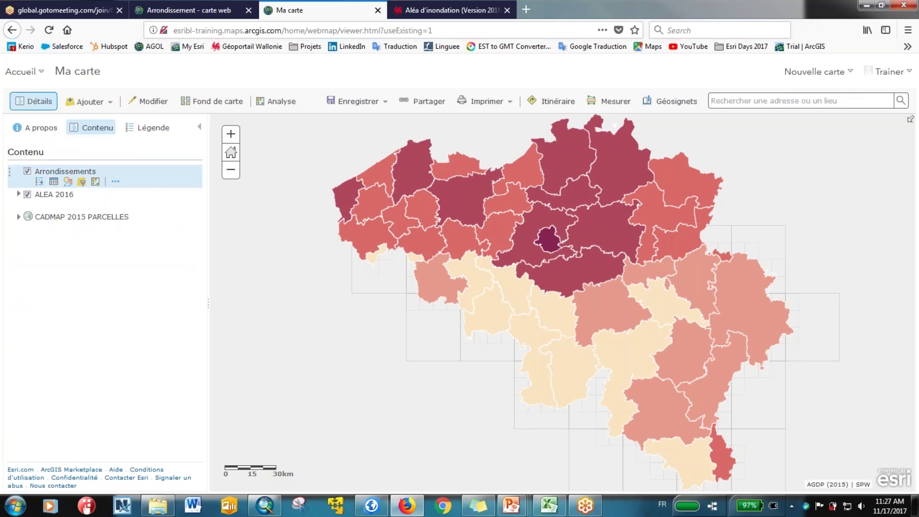
Step: Examine the Arrondissements attribute table in an enlarged view, close it and open the pop-up of the Arrondissement de Louvain
{"action": "left_click", "coordinate": [54, 183]}
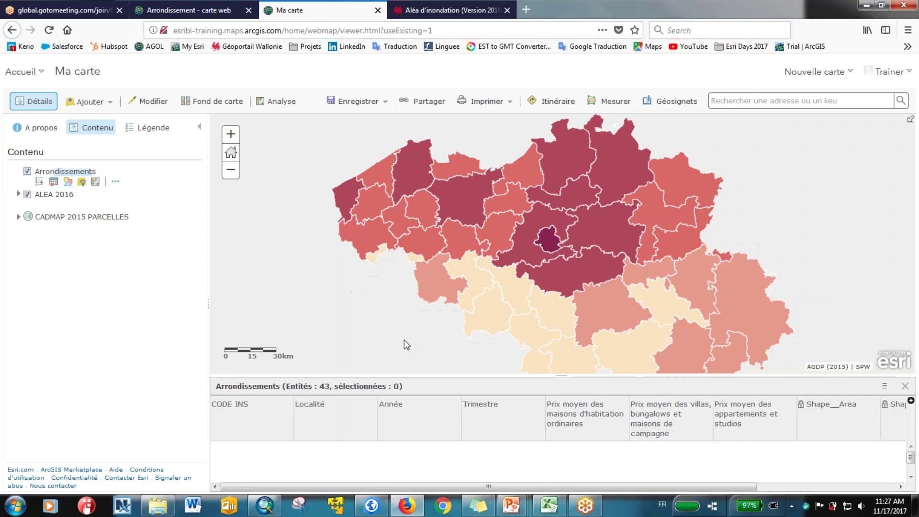
{"action": "left_click_drag", "start_coordinate": [407, 375], "coordinate": [424, 286]}
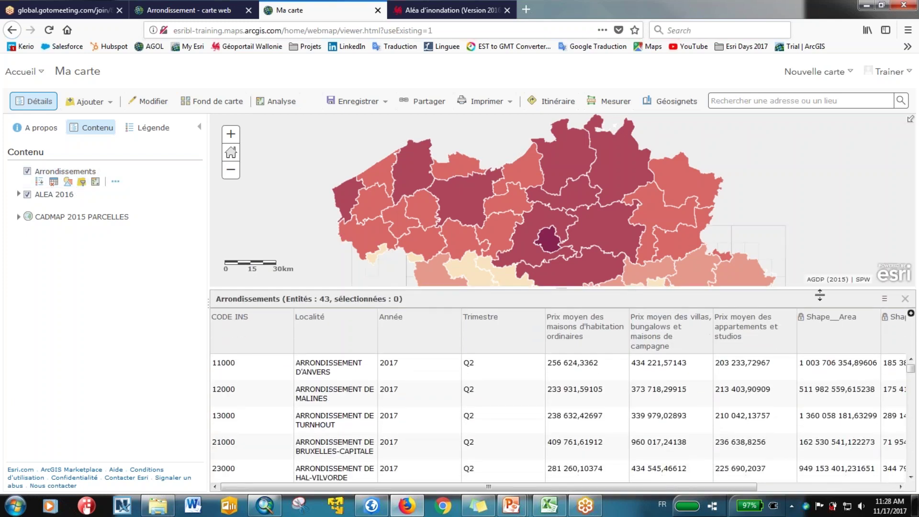
{"action": "left_click", "coordinate": [905, 299]}
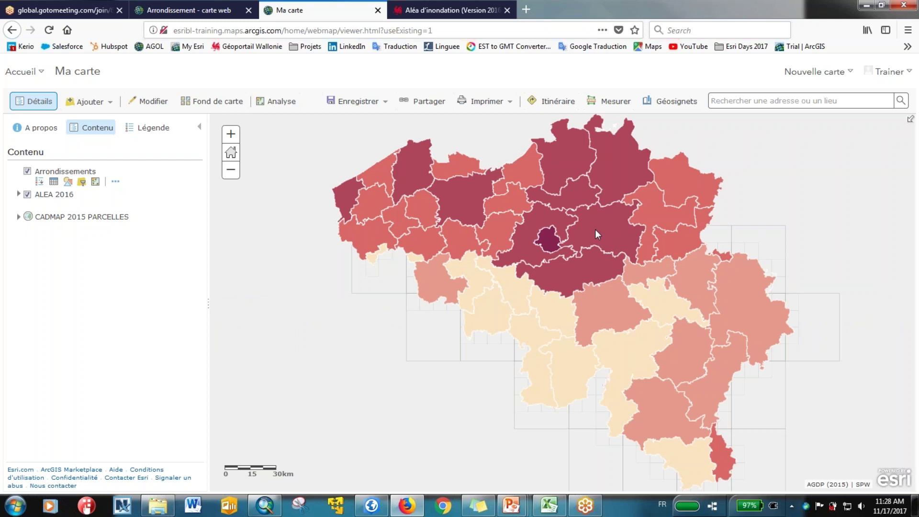
{"action": "left_click", "coordinate": [596, 228]}
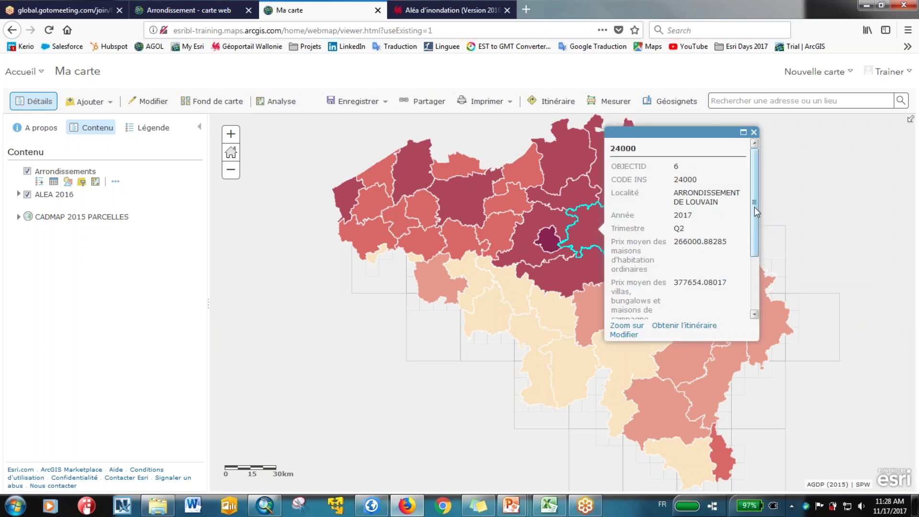
Step: Close the Louvain pop-up and set the title of the Arrondissements pop-up configuration to "arrondissement"
{"action": "mouse_move", "coordinate": [754, 207]}
{"action": "left_mouse_down"}
{"action": "mouse_move", "coordinate": [754, 275]}
{"action": "mouse_move", "coordinate": [758, 200]}
{"action": "left_mouse_up"}
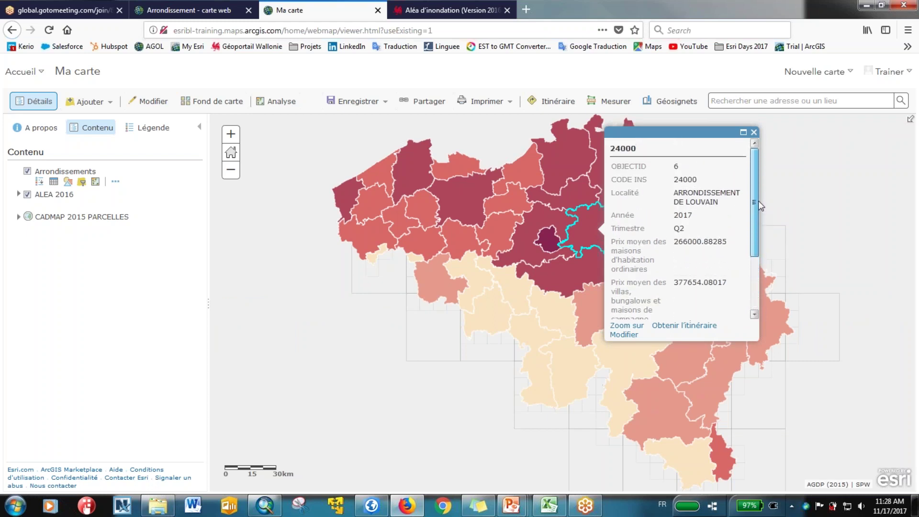
{"action": "left_click", "coordinate": [754, 133]}
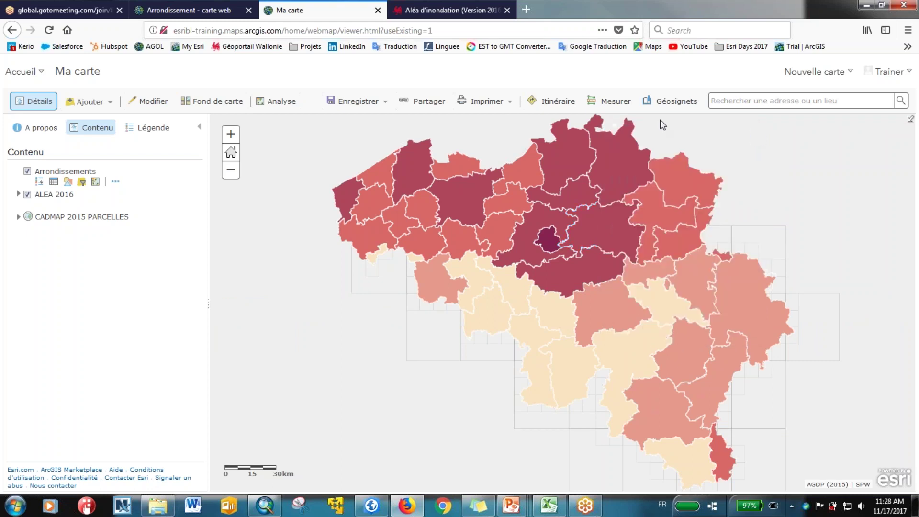
{"action": "left_click", "coordinate": [116, 183]}
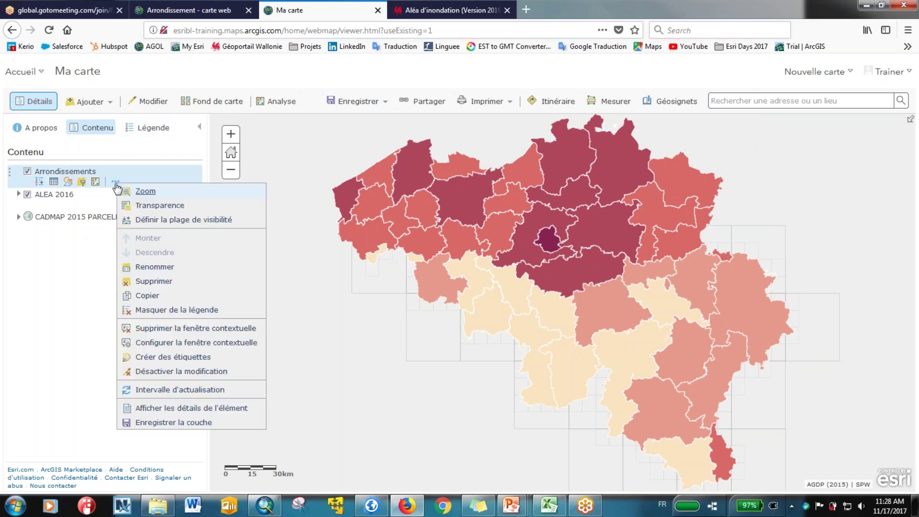
{"action": "left_click", "coordinate": [184, 344]}
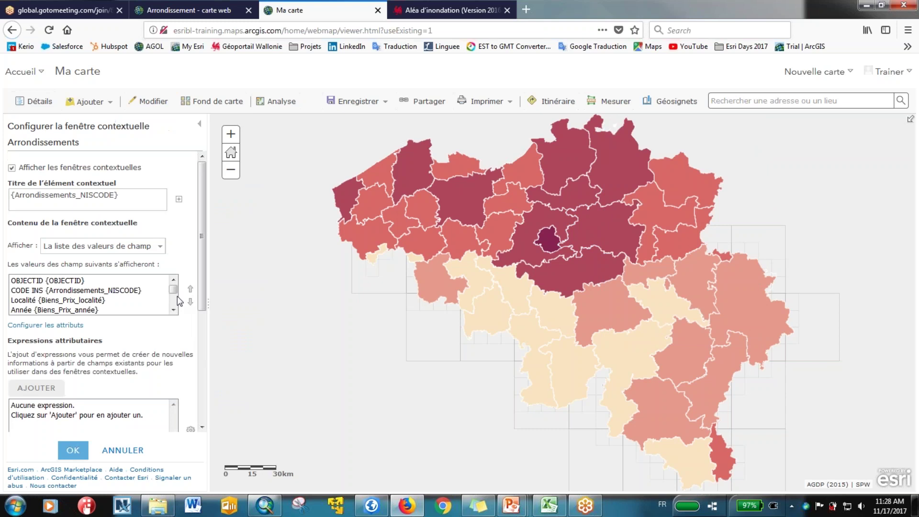
{"action": "left_click_drag", "start_coordinate": [150, 197], "coordinate": [4, 199]}
{"action": "type", "text": "arron"}
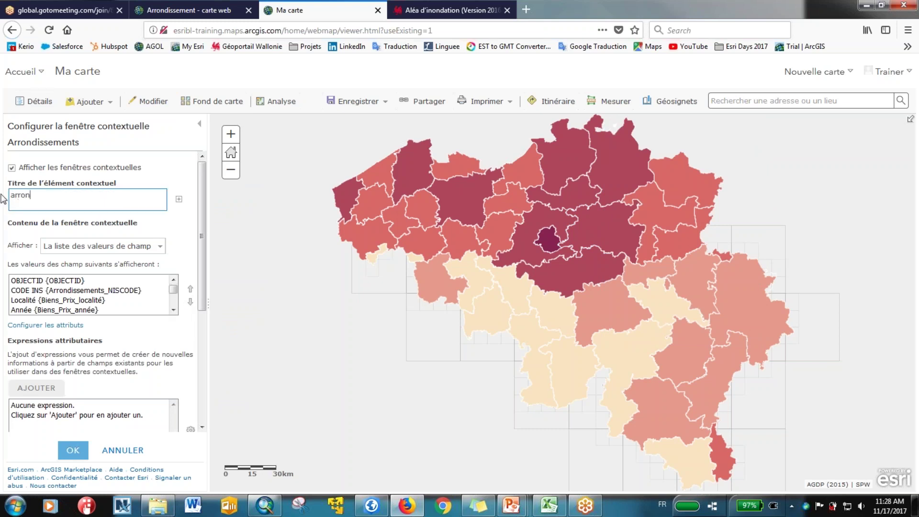
{"action": "type", "text": "dissement"}
{"action": "left_click", "coordinate": [179, 199]}
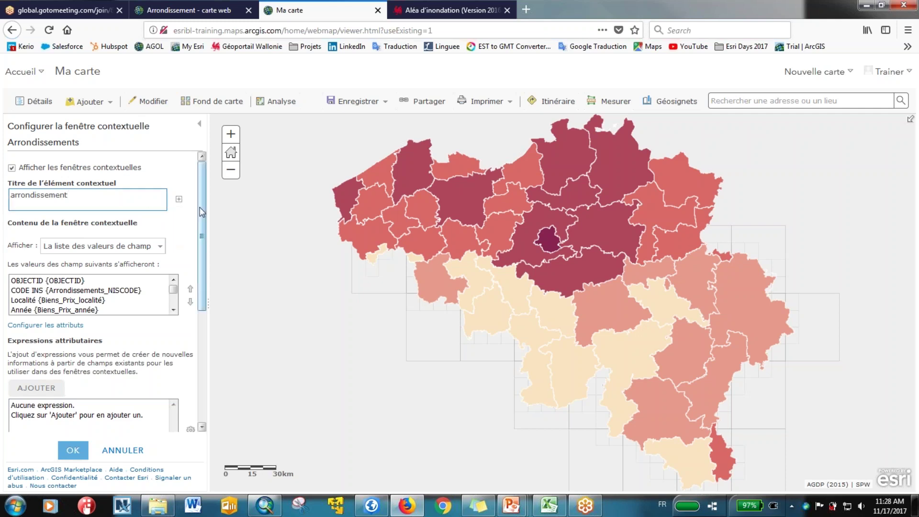
Step: Review the attributes shown in the Arrondissements pop-up, toggling the display of CODE INS off and on, and accept the attribute configuration
{"action": "scroll", "coordinate": [198, 215], "scroll_direction": "down", "scroll_amount": 1}
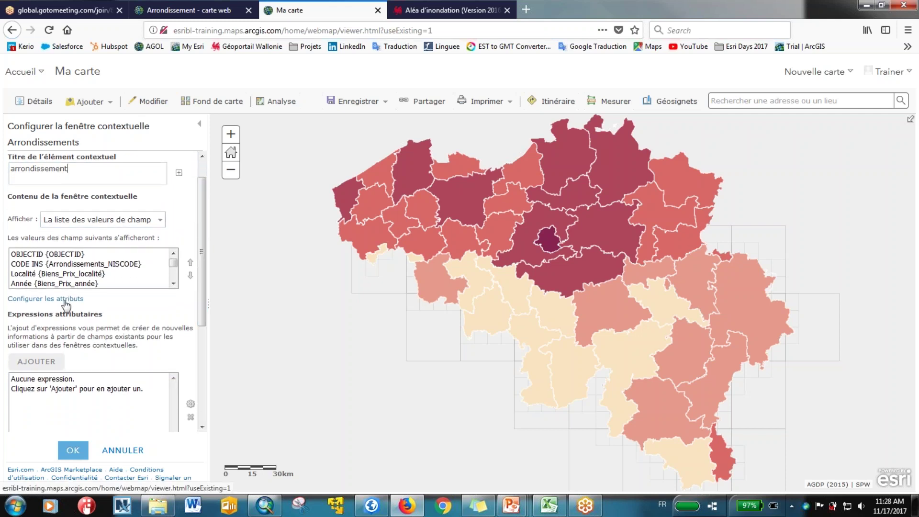
{"action": "left_click", "coordinate": [66, 301]}
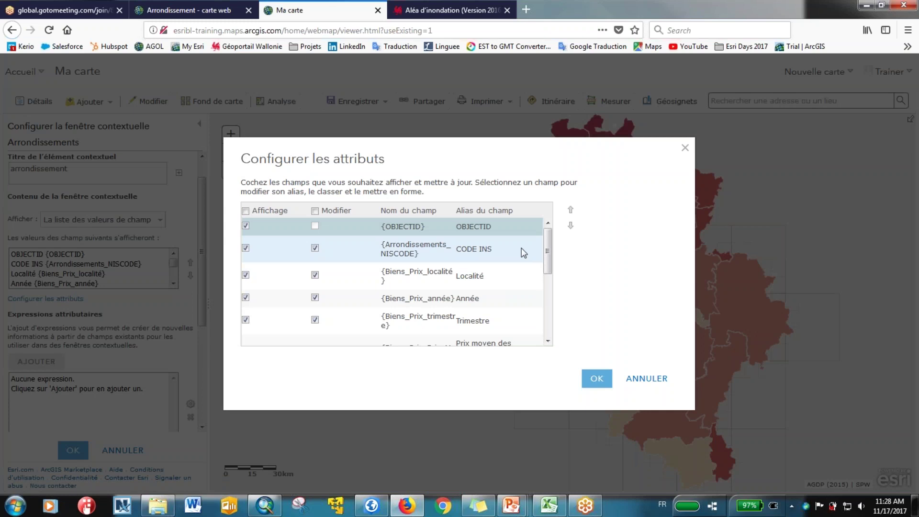
{"action": "left_click", "coordinate": [246, 249]}
{"action": "left_click", "coordinate": [246, 248]}
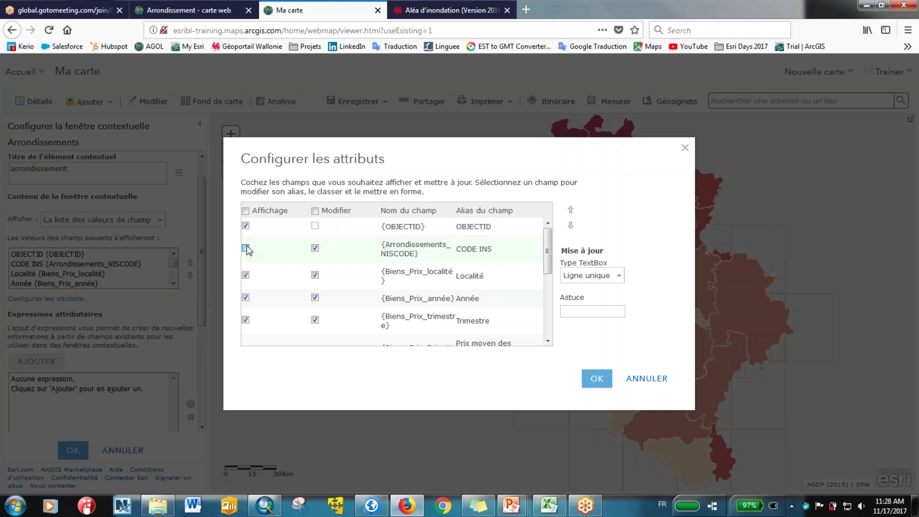
{"action": "left_click_drag", "start_coordinate": [546, 254], "coordinate": [546, 316]}
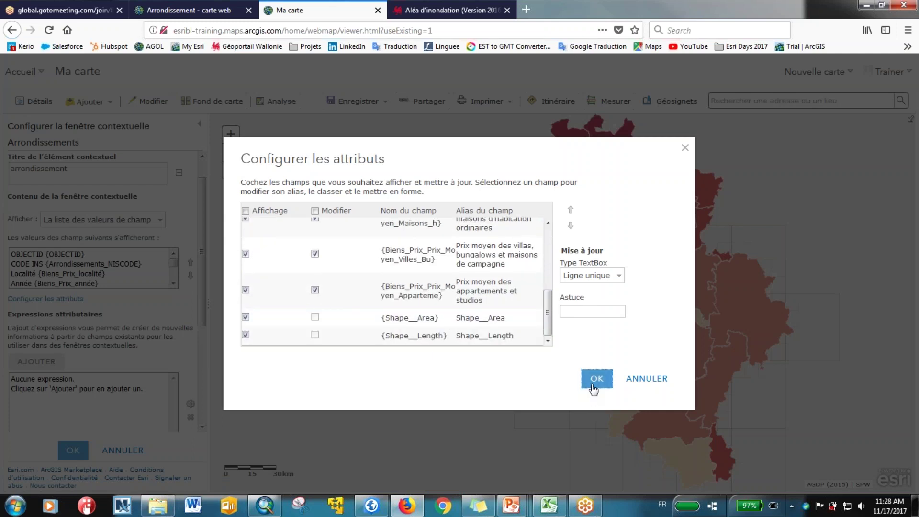
{"action": "left_click", "coordinate": [596, 379]}
Step: Examine the image and chart types that can be added to the Arrondissements pop-up
{"action": "left_click_drag", "start_coordinate": [202, 301], "coordinate": [202, 398]}
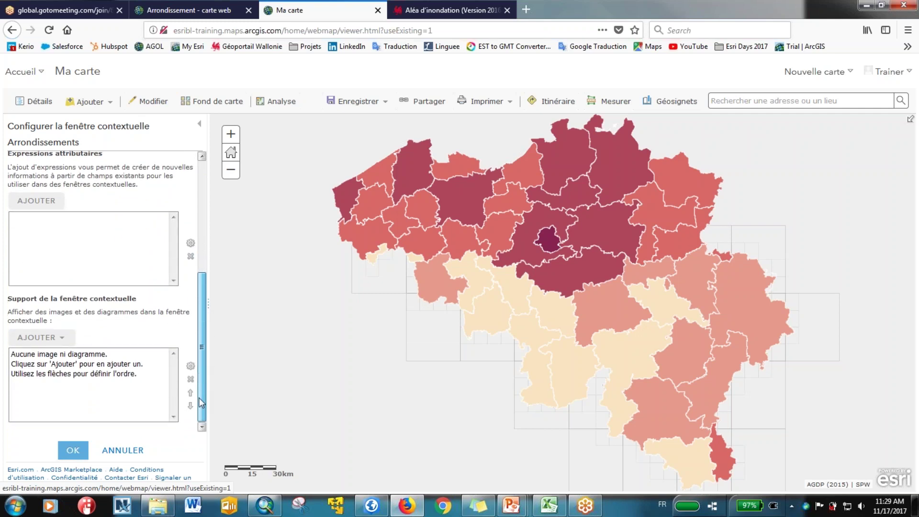
{"action": "left_click", "coordinate": [61, 339]}
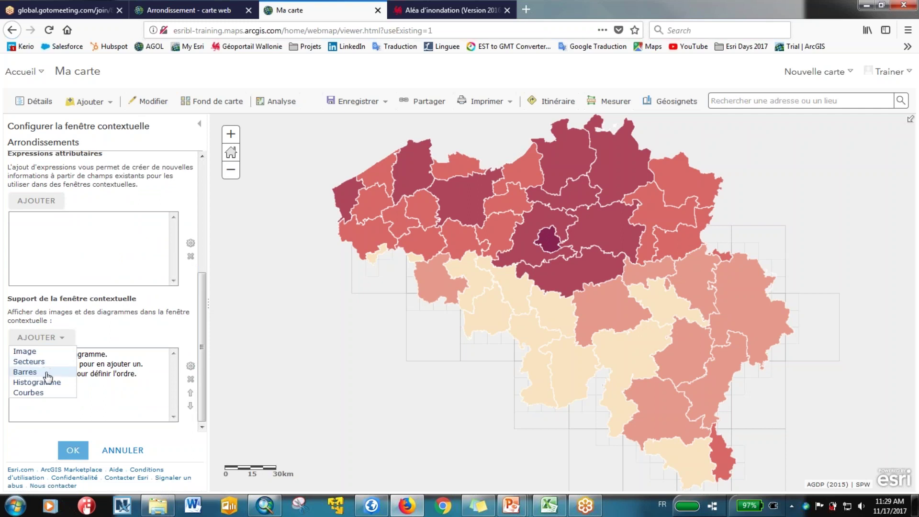
{"action": "left_click", "coordinate": [128, 376]}
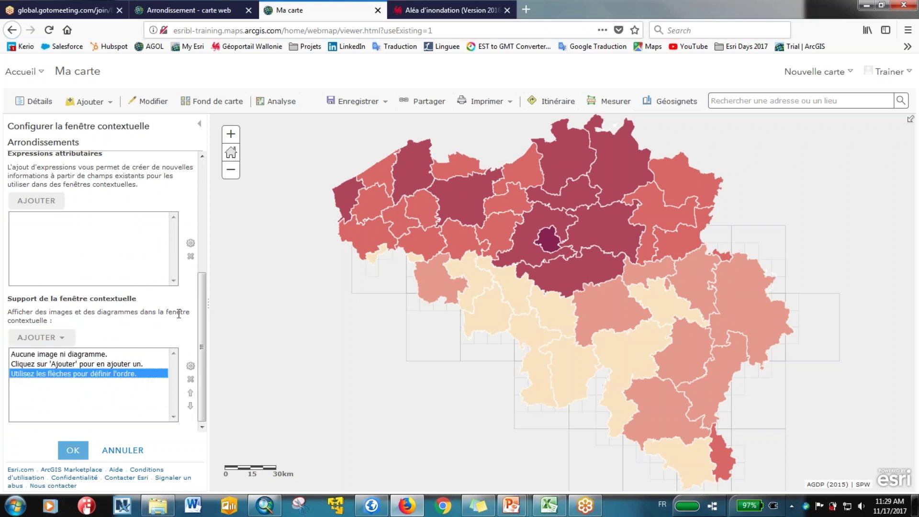
{"action": "left_click_drag", "start_coordinate": [201, 307], "coordinate": [206, 247]}
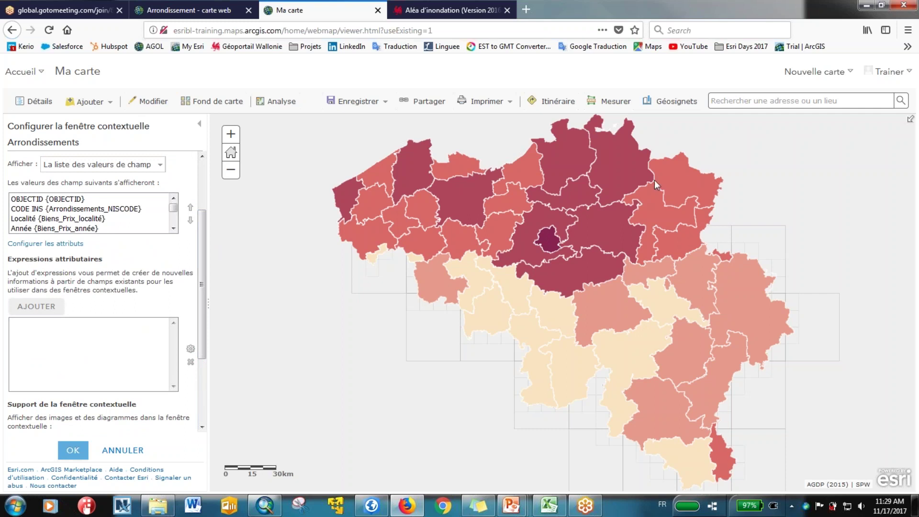
Step: Change the pop-up content to Un affichage de champ personnalisé and enter "Le prix moyen des habitations dans {Biens_Prix_localité}"
{"action": "left_click", "coordinate": [160, 165]}
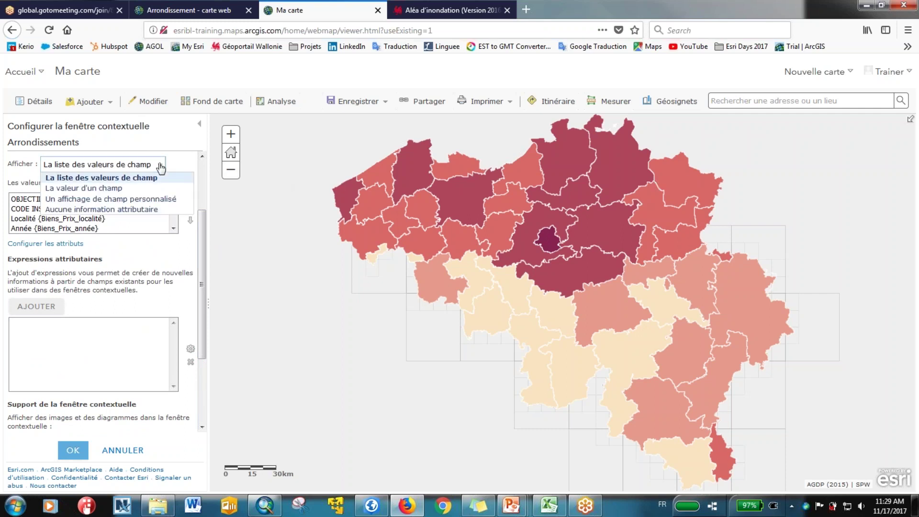
{"action": "left_click", "coordinate": [156, 199]}
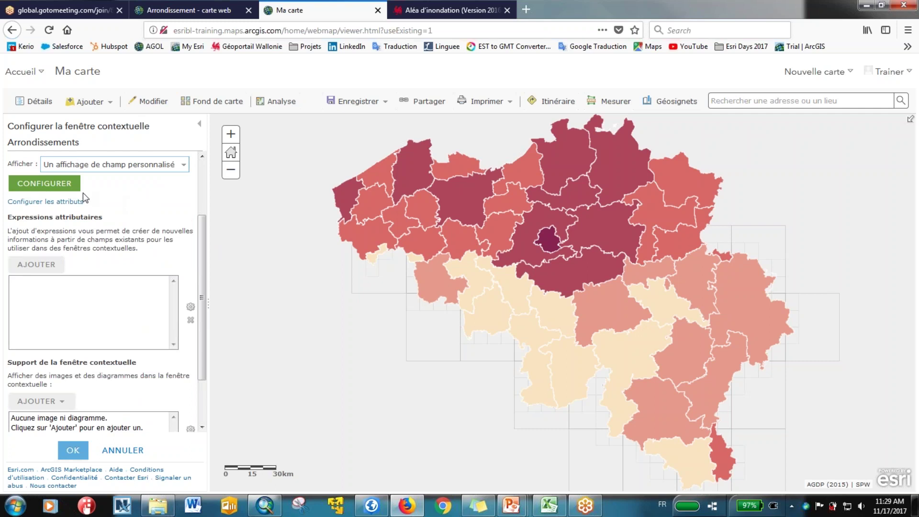
{"action": "left_click", "coordinate": [44, 184]}
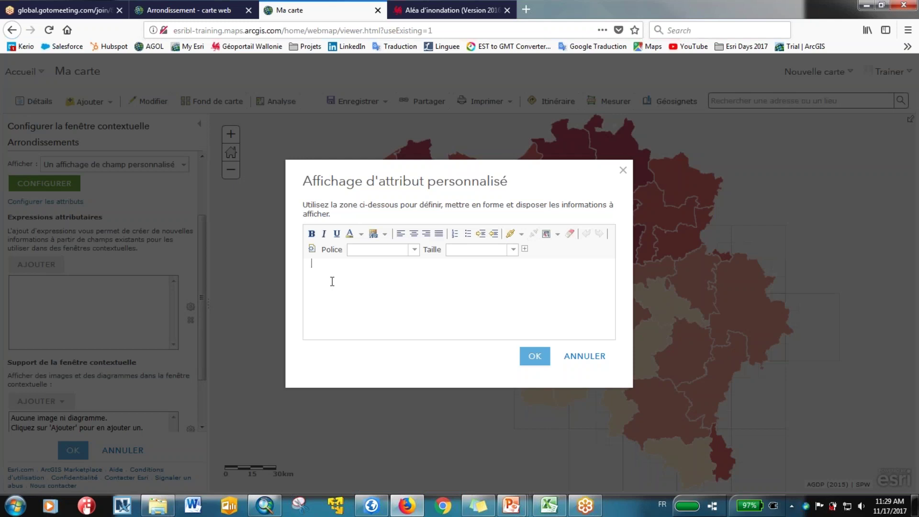
{"action": "type", "text": "Le prix moyen des ha"}
{"action": "key", "text": "BackSpace"}
{"action": "key", "text": "BackSpace"}
{"action": "key", "text": "BackSpace"}
{"action": "type", "text": "habitations"}
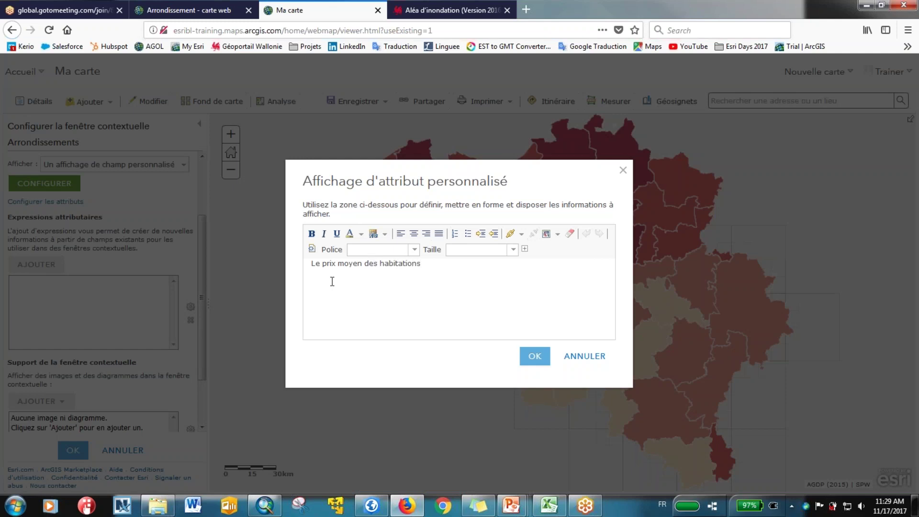
{"action": "type", "text": " dans"}
{"action": "left_click", "coordinate": [525, 250]}
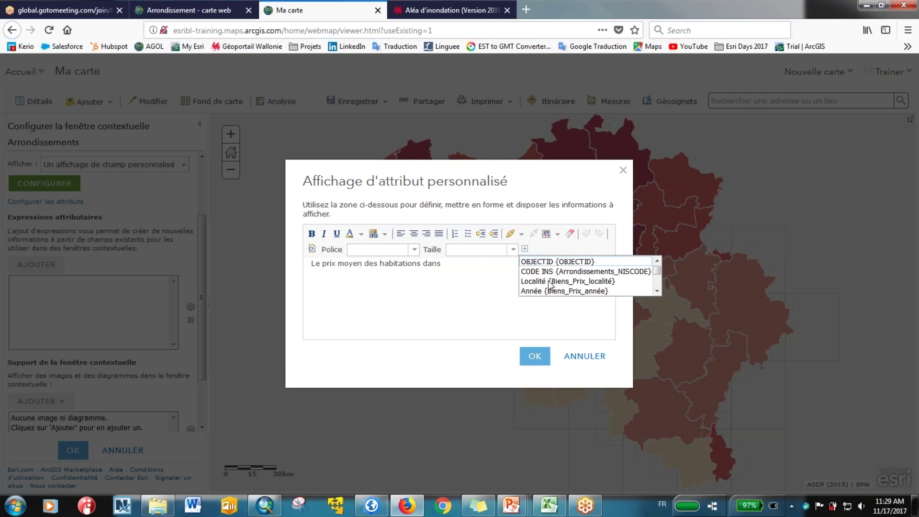
{"action": "left_click", "coordinate": [533, 281]}
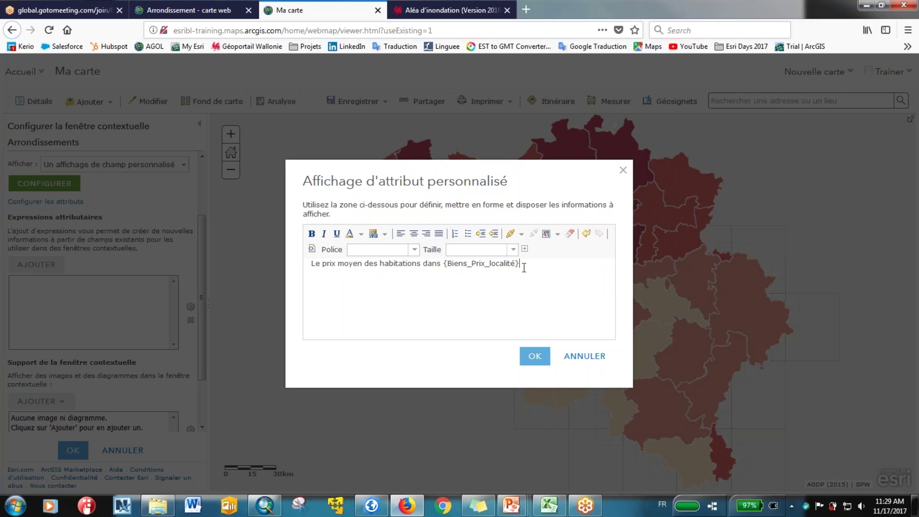
Step: Complete the custom pop-up sentence with "est de {Biens_Prix_Prix_Moyen_Maisons_h} €"
{"action": "type", "text": "est de"}
{"action": "left_click", "coordinate": [525, 248]}
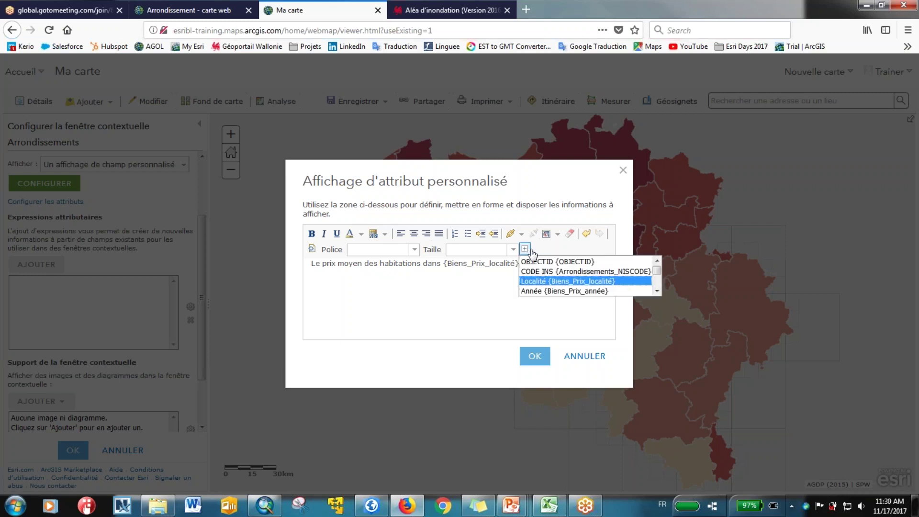
{"action": "left_click", "coordinate": [656, 291]}
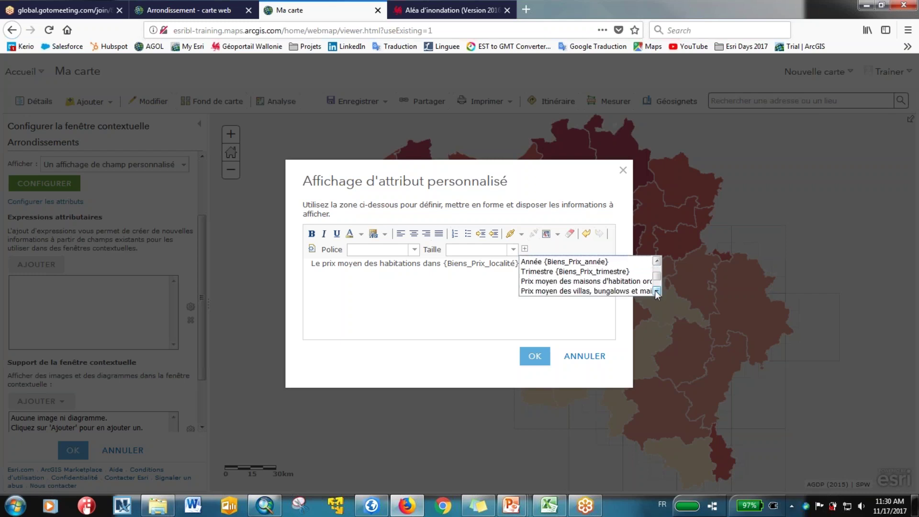
{"action": "left_click", "coordinate": [612, 282]}
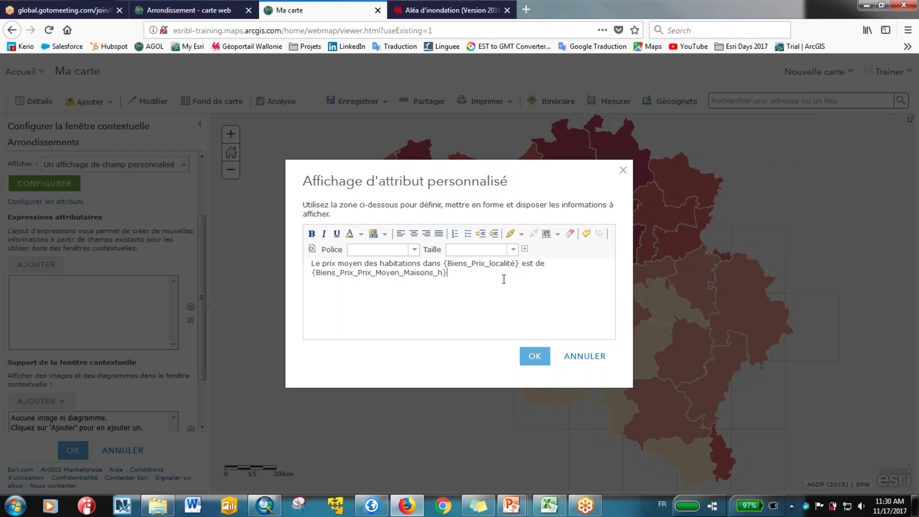
{"action": "type", "text": "€"}
Step: Make the average house price field and its € sign bold and accept the custom attribute display
{"action": "left_click_drag", "start_coordinate": [485, 276], "coordinate": [311, 279]}
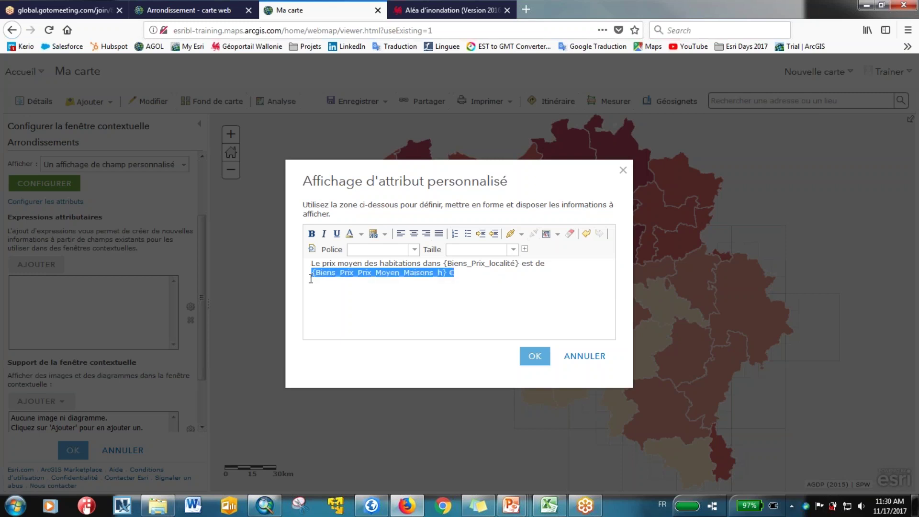
{"action": "left_click", "coordinate": [312, 233]}
{"action": "left_click", "coordinate": [535, 301]}
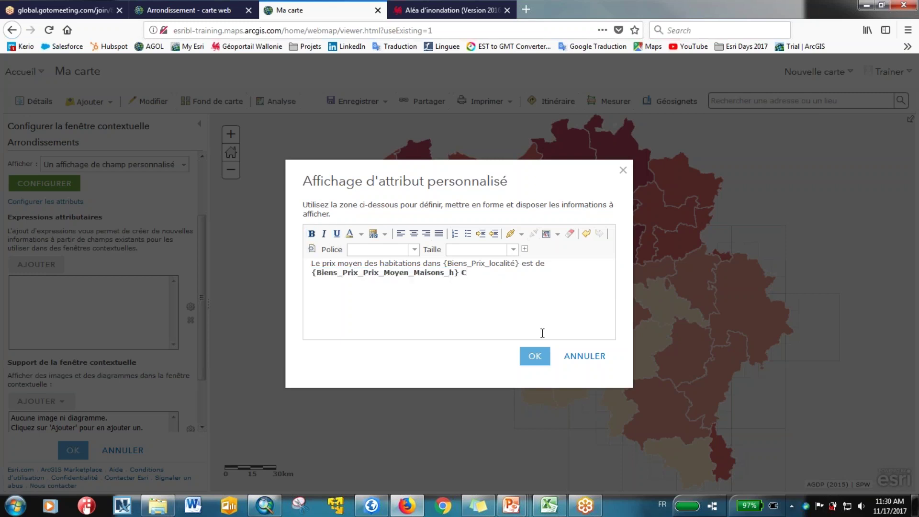
{"action": "left_click", "coordinate": [535, 356]}
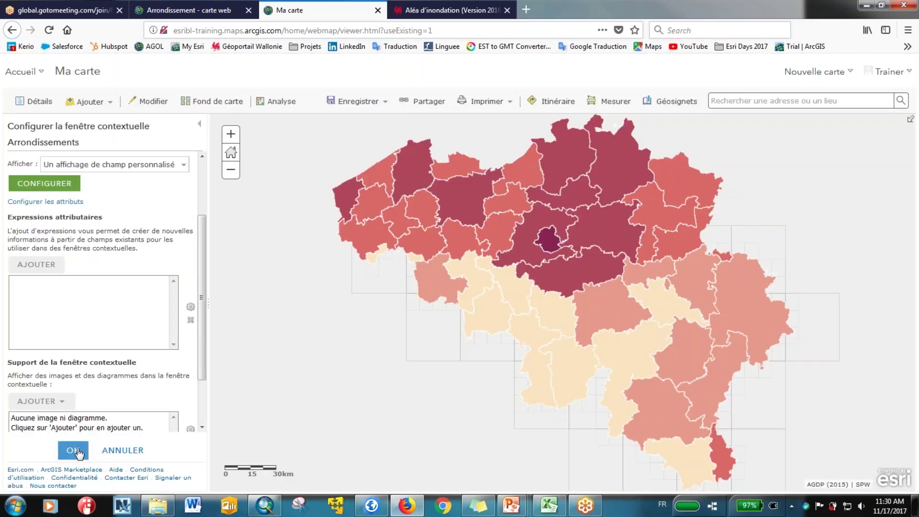
Step: Save the Arrondissements pop-up configuration and check the pop-up of the Arrondissement de Bruxelles-Capitale
{"action": "left_click", "coordinate": [74, 451]}
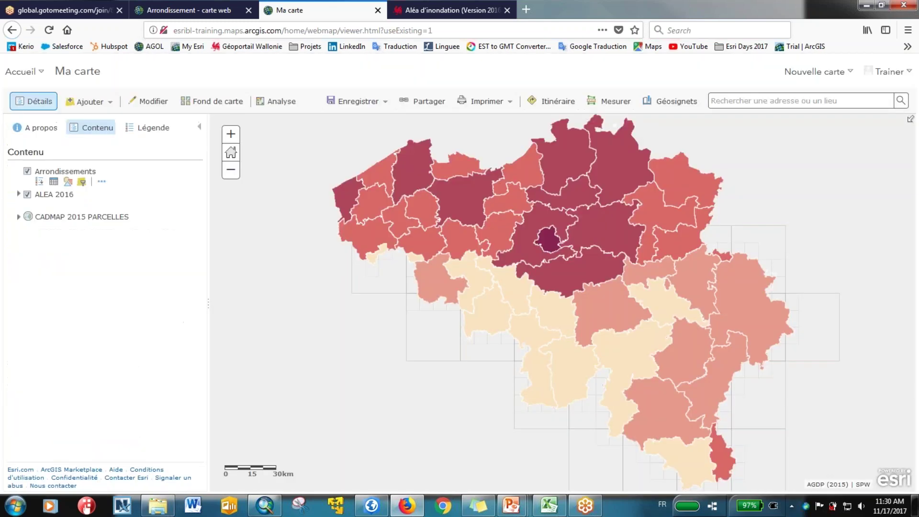
{"action": "left_click", "coordinate": [547, 238]}
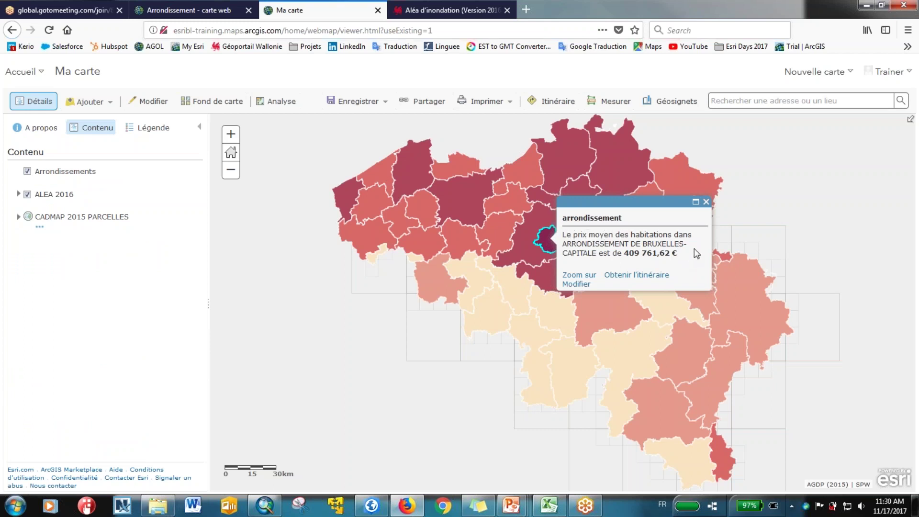
{"action": "left_click", "coordinate": [706, 202]}
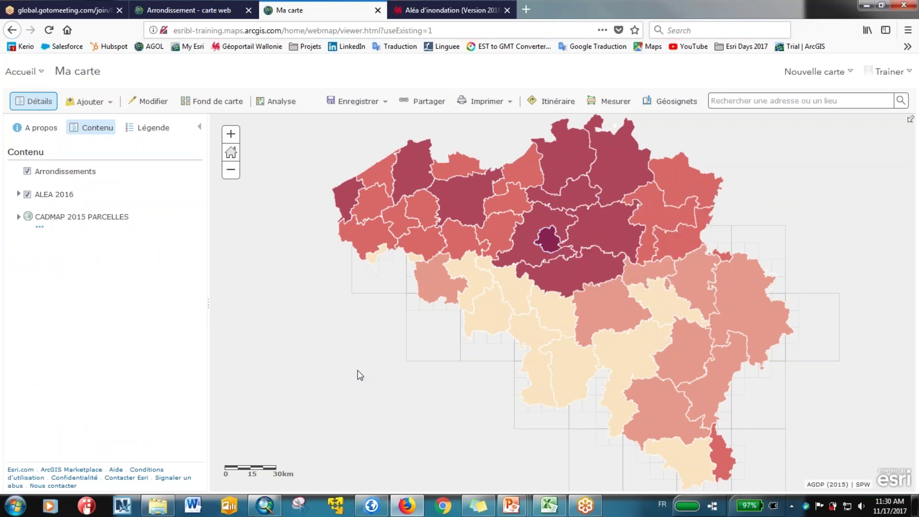
Step: Switch to the slide presentation and advance to the demonstration on adding an ArcGIS Online hosted layer in ArcMap or ArcGIS Pro
{"action": "key", "text": "alt+Tab"}
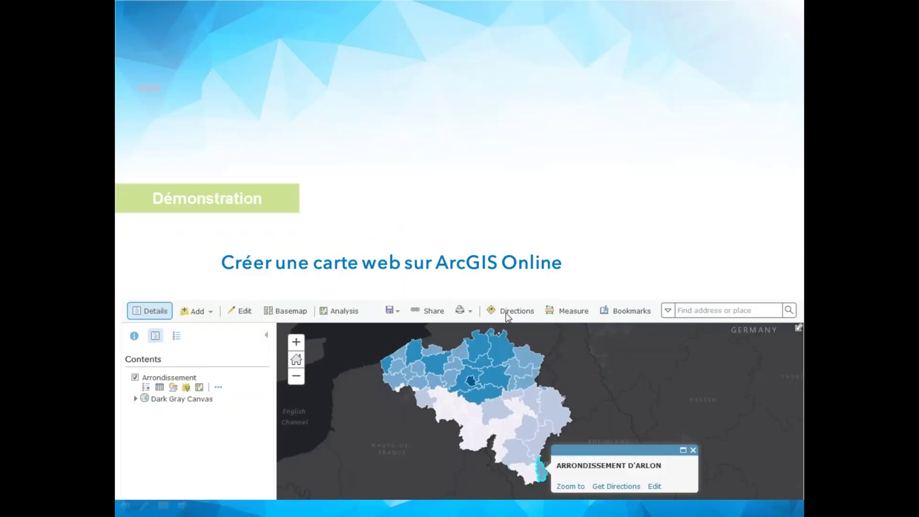
{"action": "left_click", "coordinate": [505, 312]}
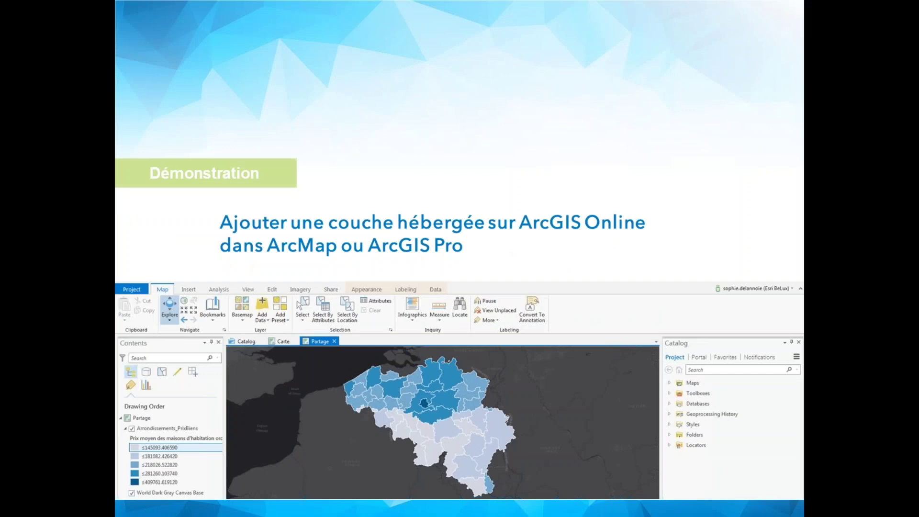
Step: Switch to ArcGIS Pro, close the web layer sharing pane and check the folders connected to the project
{"action": "key", "text": "alt+Tab"}
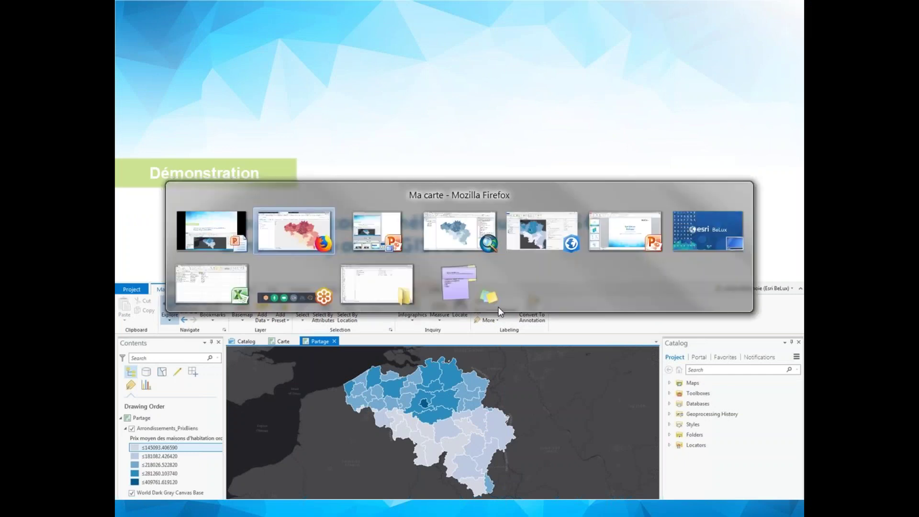
{"action": "left_click", "coordinate": [530, 242]}
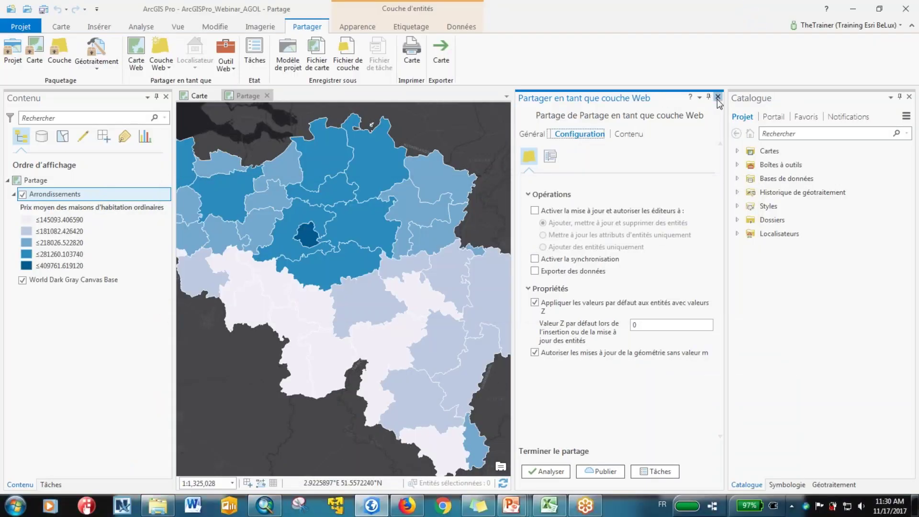
{"action": "left_click", "coordinate": [691, 99]}
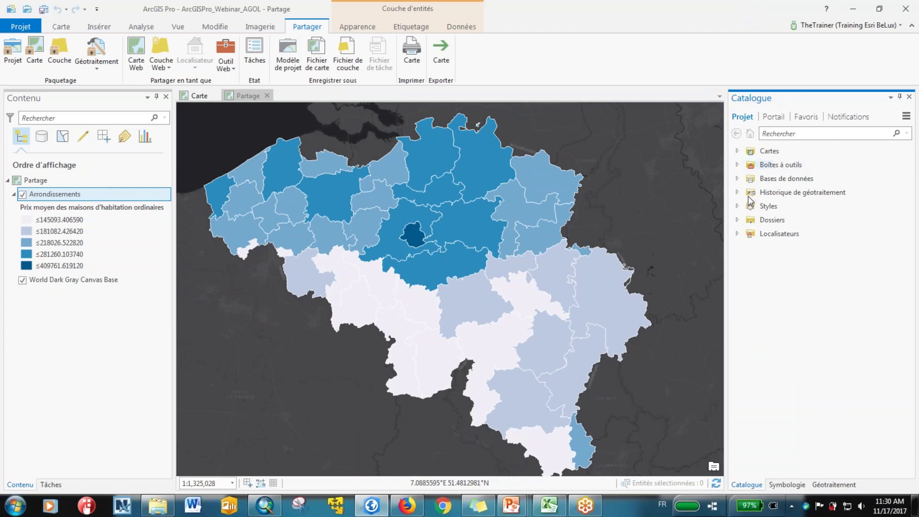
{"action": "left_click", "coordinate": [737, 220]}
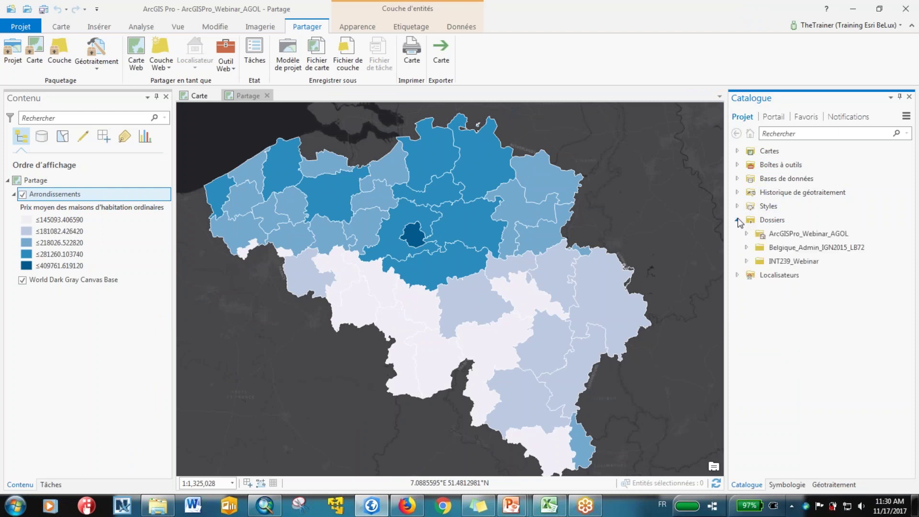
{"action": "left_click", "coordinate": [738, 219]}
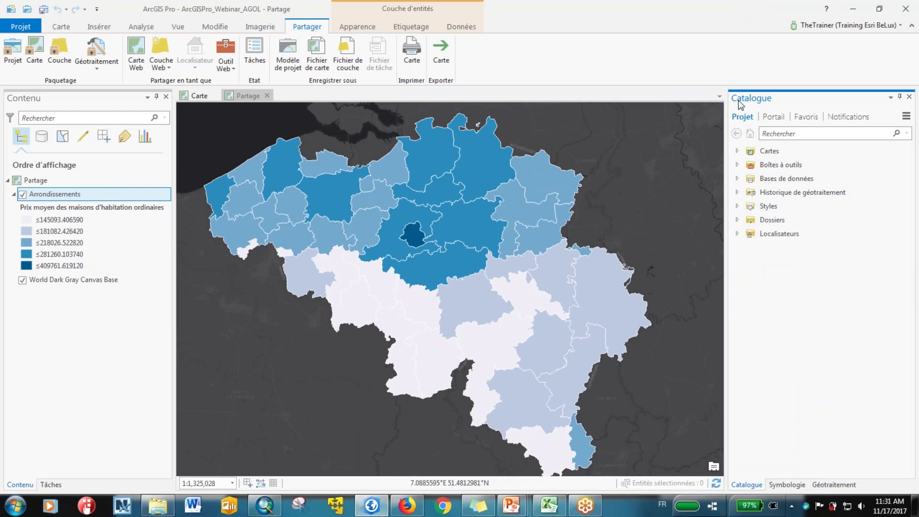
Step: Add the hosted Provincies layer from the portal's own content to a new map
{"action": "left_click", "coordinate": [773, 117]}
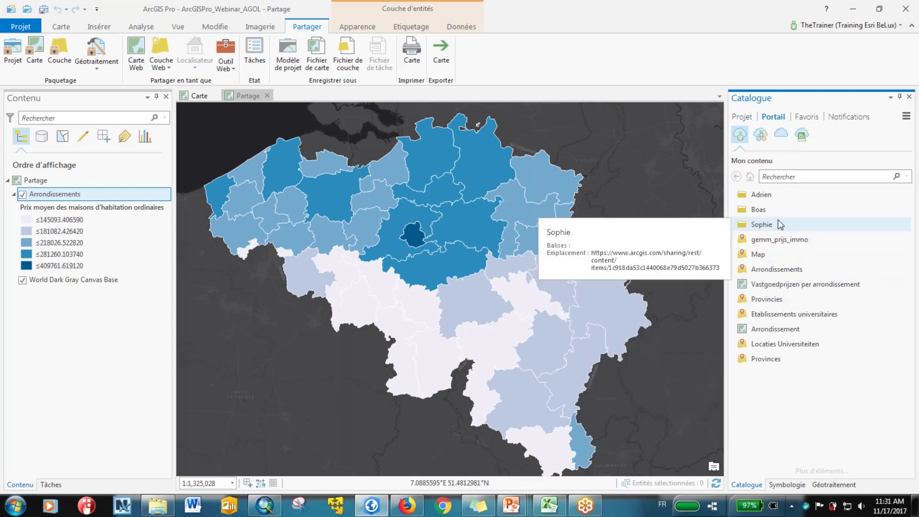
{"action": "right_click", "coordinate": [767, 301]}
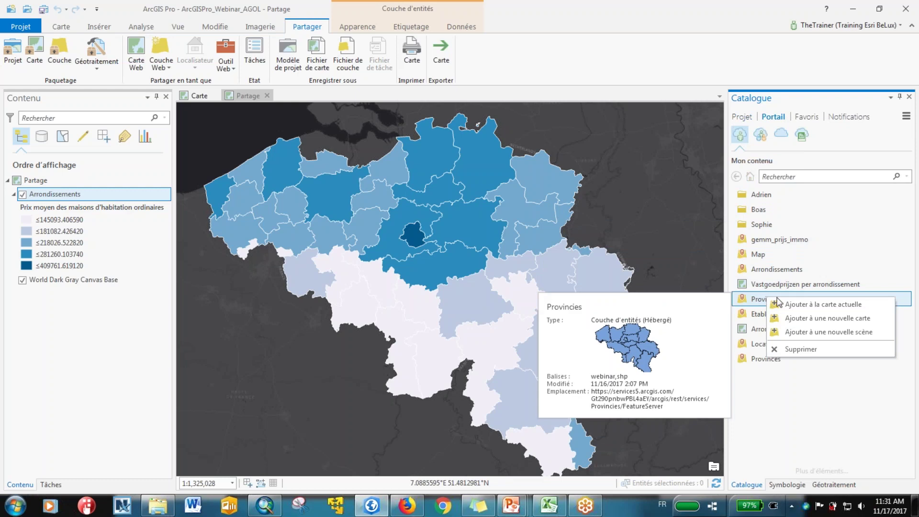
{"action": "left_click", "coordinate": [807, 317]}
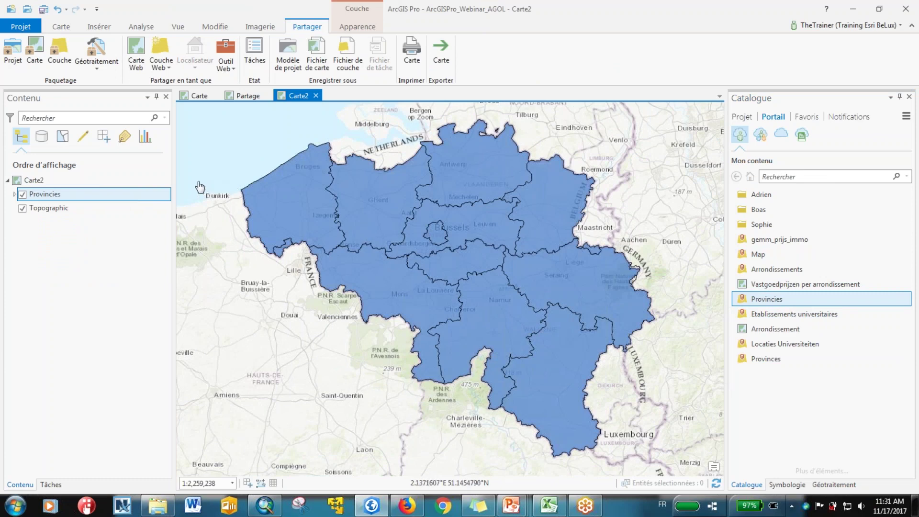
Step: Switch to ArcMap and create a new blank map document without saving the changes to Carte_ArcMap.mxd
{"action": "key", "text": "alt+Tab"}
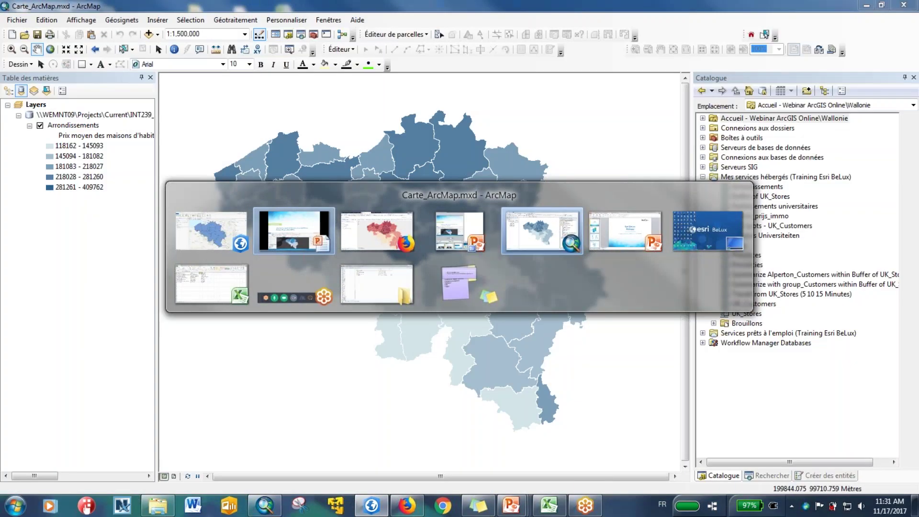
{"action": "left_click", "coordinate": [558, 223]}
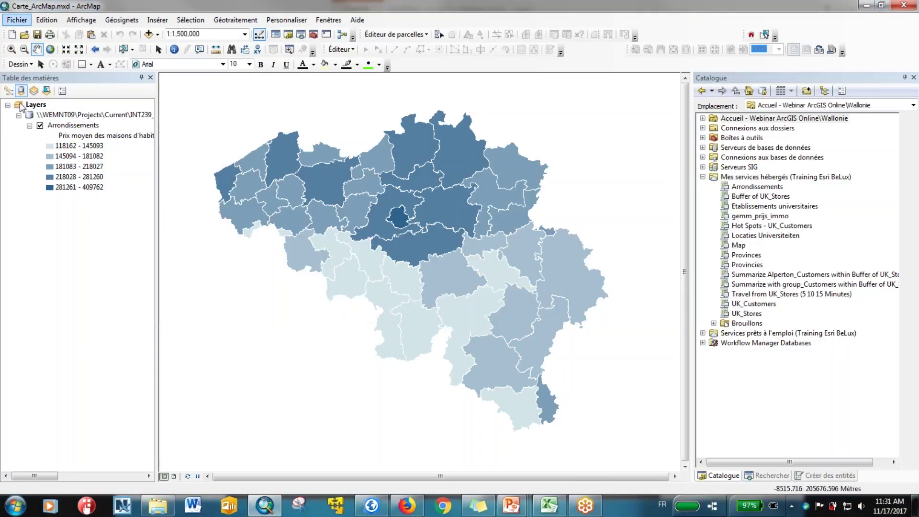
{"action": "key", "text": "ctrl+n"}
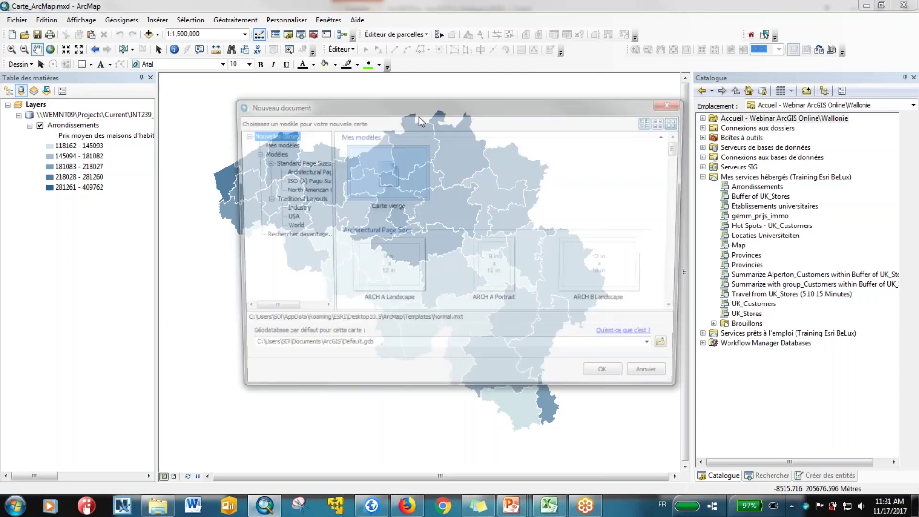
{"action": "left_click", "coordinate": [608, 380]}
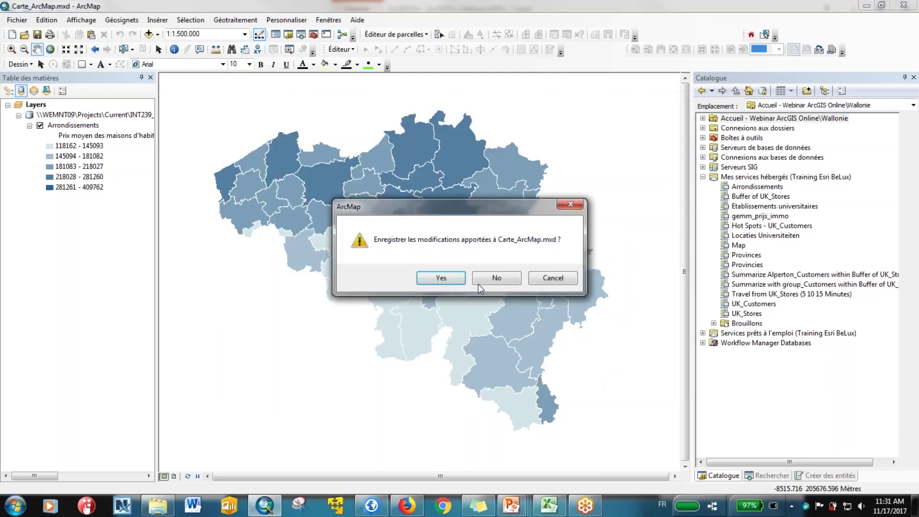
{"action": "left_click", "coordinate": [482, 280]}
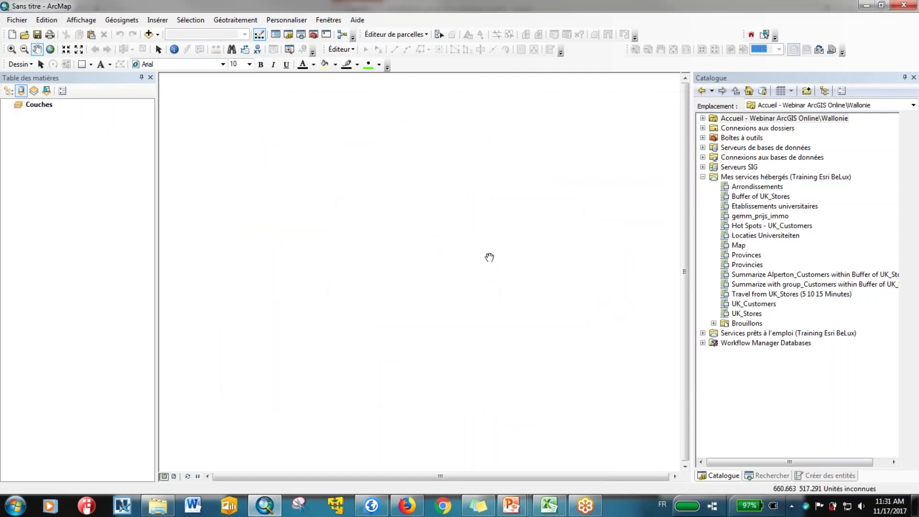
Step: Check the ArcGIS Online sign-in and add the hosted Arrondissements service to the empty map
{"action": "left_click", "coordinate": [9, 20]}
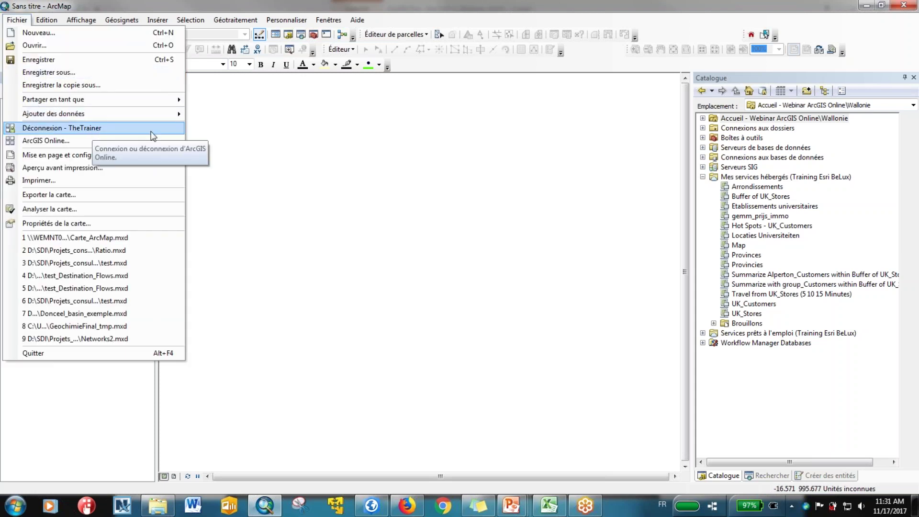
{"action": "left_click", "coordinate": [457, 1]}
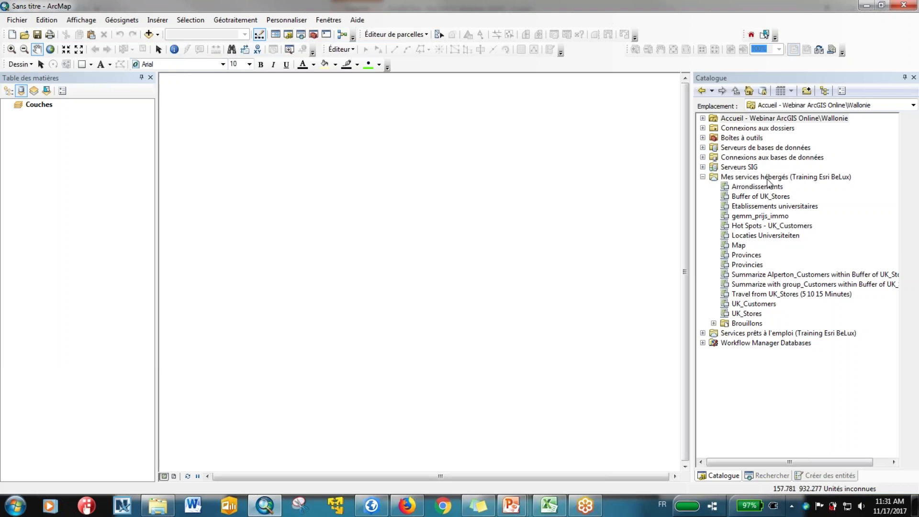
{"action": "left_click", "coordinate": [745, 189]}
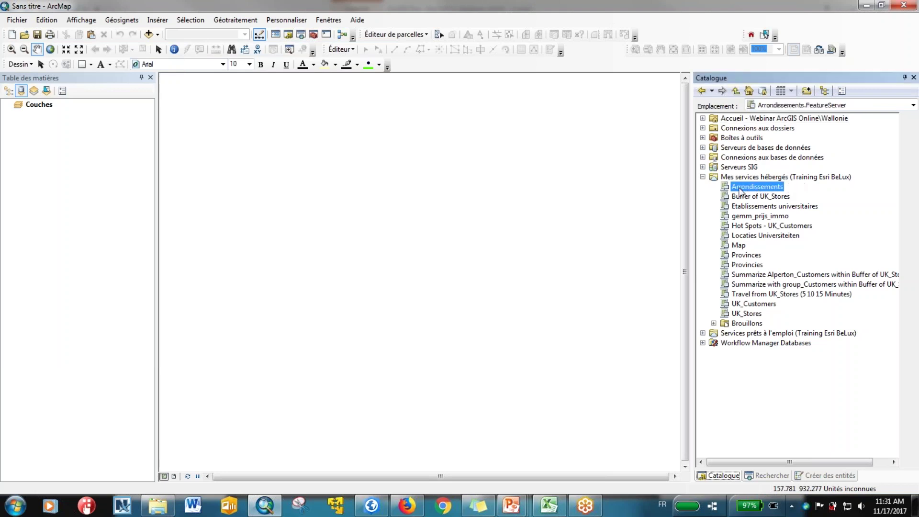
{"action": "left_click_drag", "start_coordinate": [765, 192], "coordinate": [600, 186]}
{"action": "left_click_drag", "start_coordinate": [522, 183], "coordinate": [125, 185]}
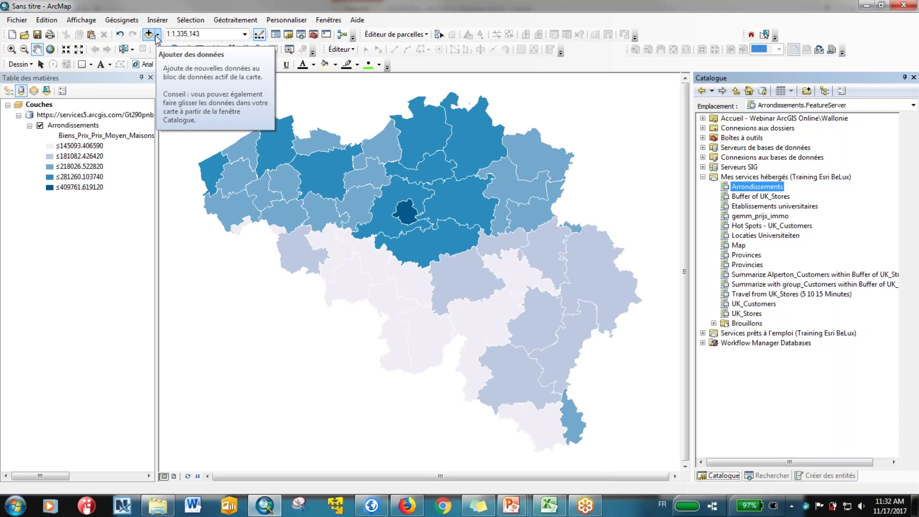
Step: Review the options for adding a basemap or ArcGIS Online data, and browse the account's own hosted data
{"action": "left_click", "coordinate": [157, 37]}
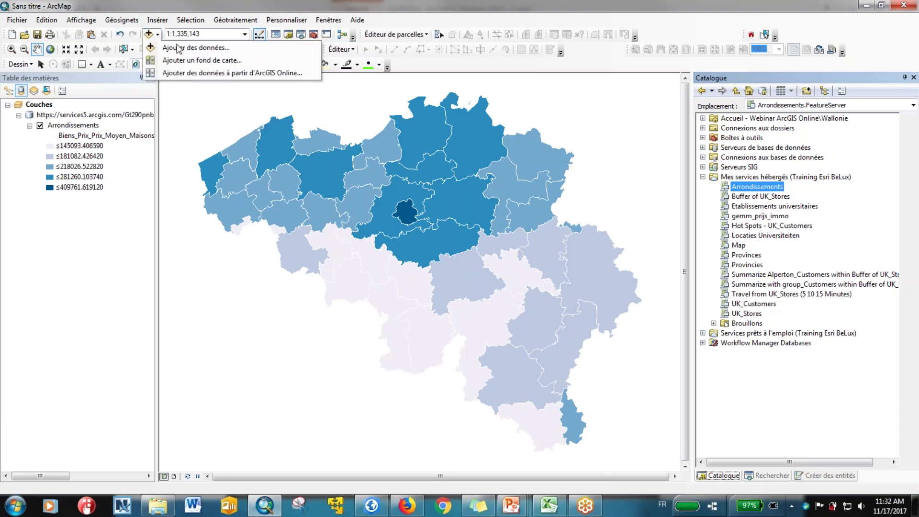
{"action": "left_click", "coordinate": [185, 61]}
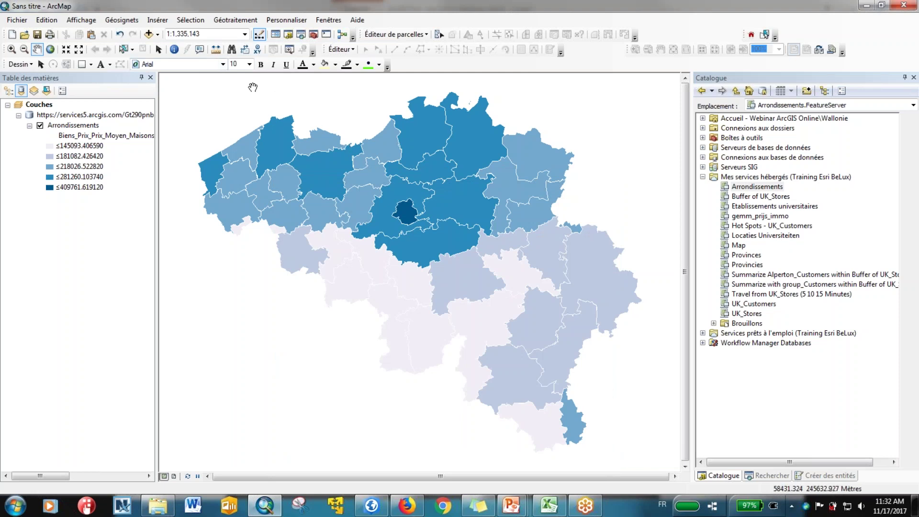
{"action": "left_click", "coordinate": [157, 34]}
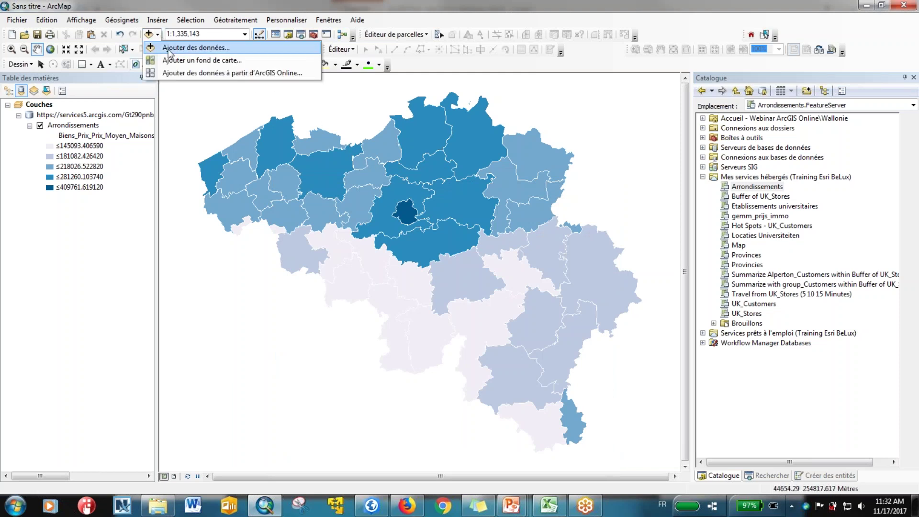
{"action": "left_click", "coordinate": [219, 75]}
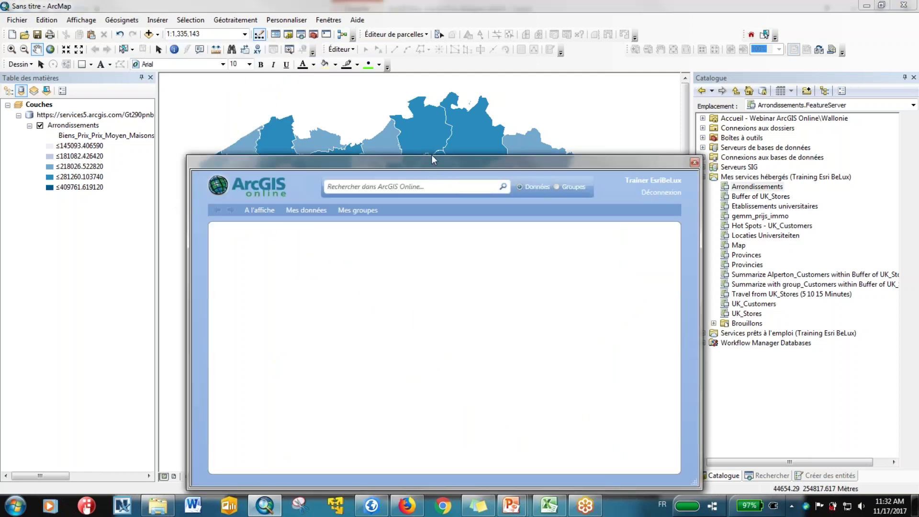
{"action": "left_click_drag", "start_coordinate": [431, 155], "coordinate": [424, 97]}
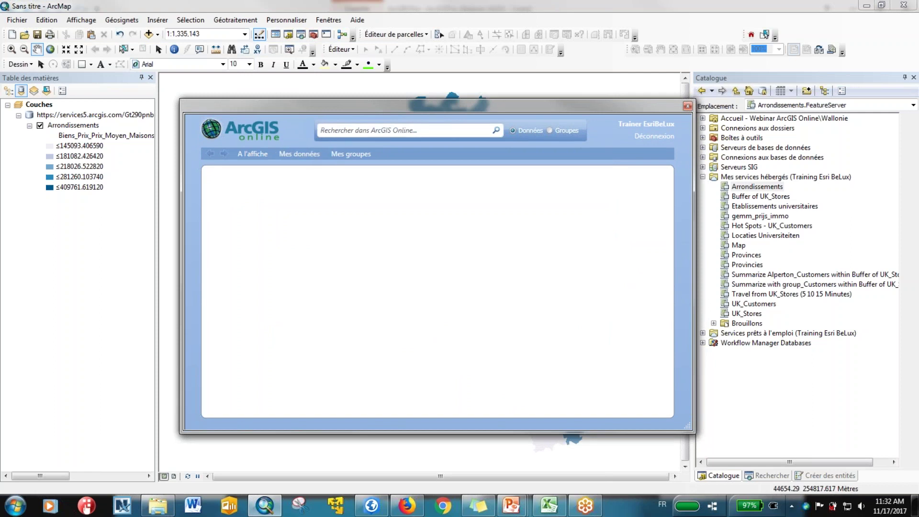
{"action": "left_click", "coordinate": [420, 130]}
{"action": "left_click", "coordinate": [309, 154]}
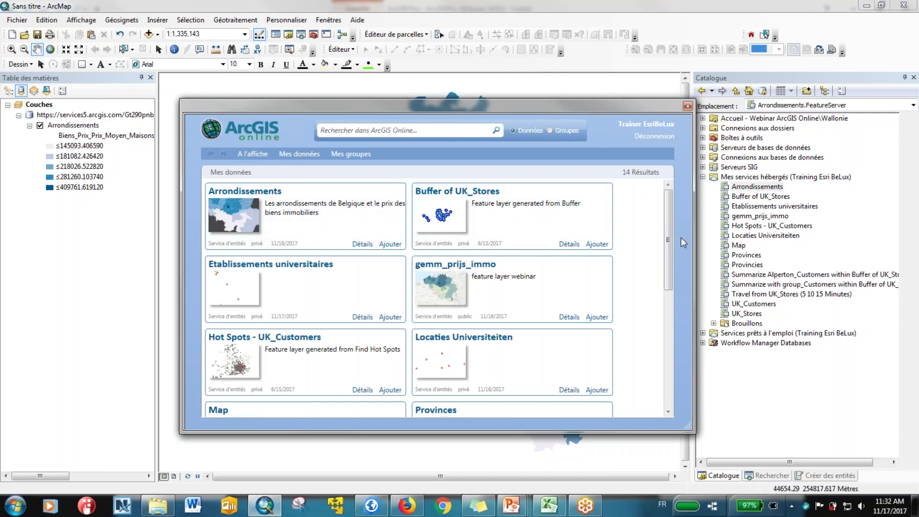
{"action": "scroll", "coordinate": [671, 240], "scroll_direction": "down", "scroll_amount": 3}
{"action": "mouse_move", "coordinate": [671, 239]}
{"action": "left_mouse_down"}
{"action": "mouse_move", "coordinate": [671, 295]}
{"action": "mouse_move", "coordinate": [675, 225]}
{"action": "left_mouse_up"}
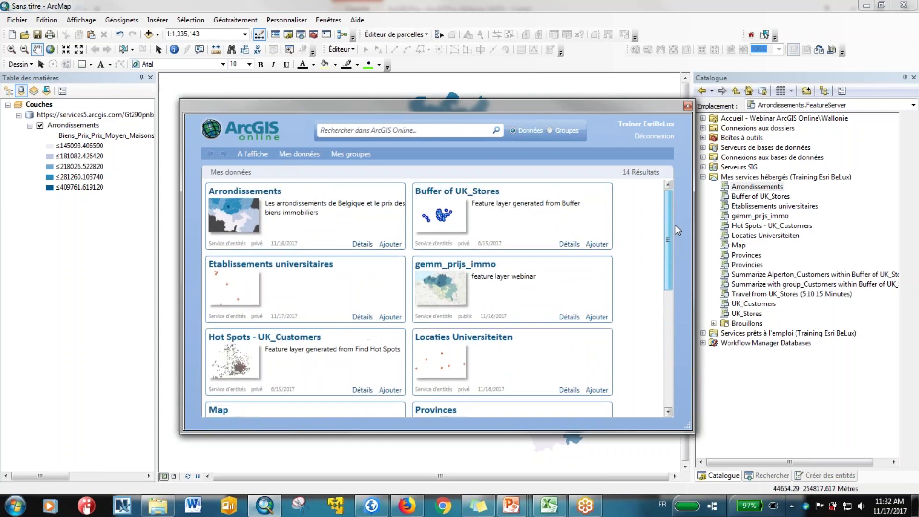
{"action": "left_click", "coordinate": [688, 106]}
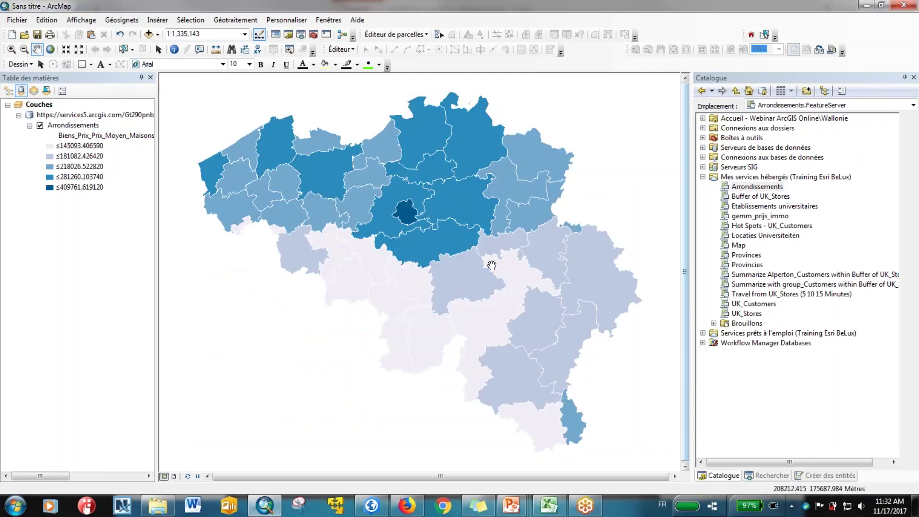
Step: Switch back to the slide presentation and advance to the closing slide "Merci"
{"action": "key", "text": "alt+Tab"}
{"action": "key", "text": "alt+Tab"}
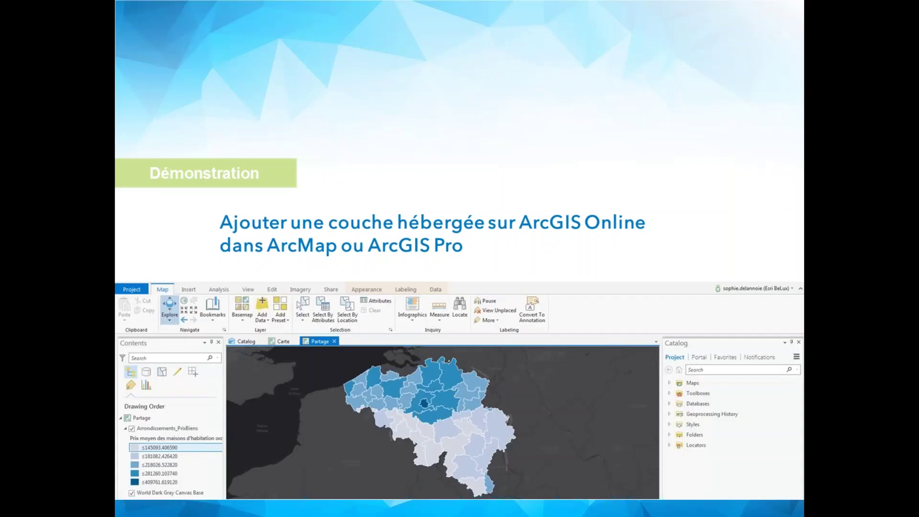
{"action": "key", "text": "Right"}
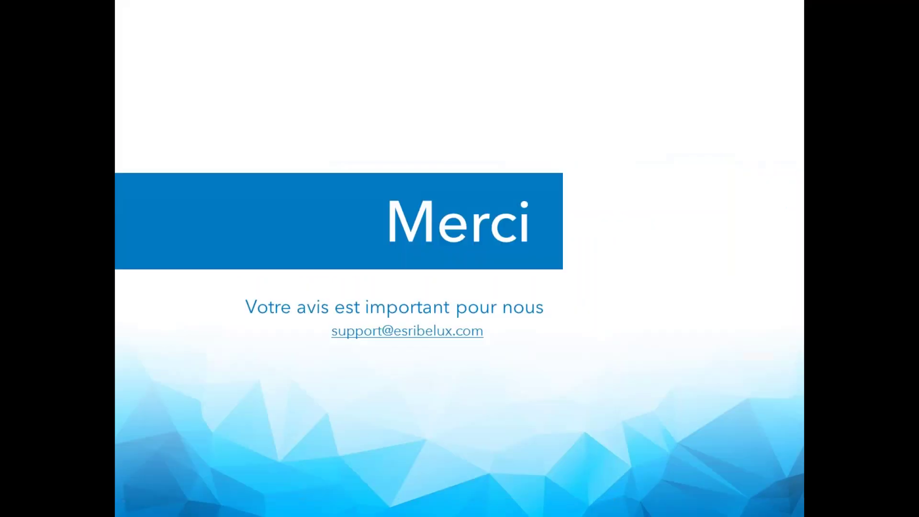
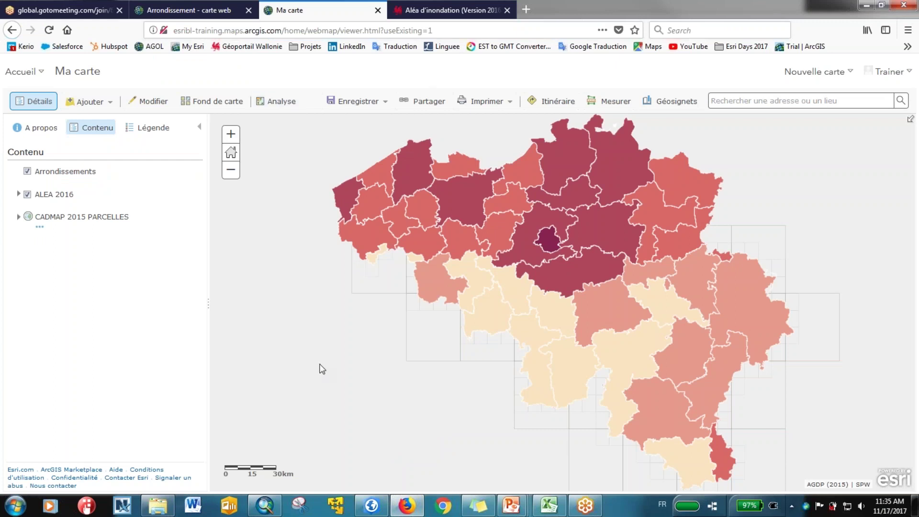
Step: Examine the analysis tools for proximity and spatial distribution available in the web map Ma carte
{"action": "left_click", "coordinate": [470, 33]}
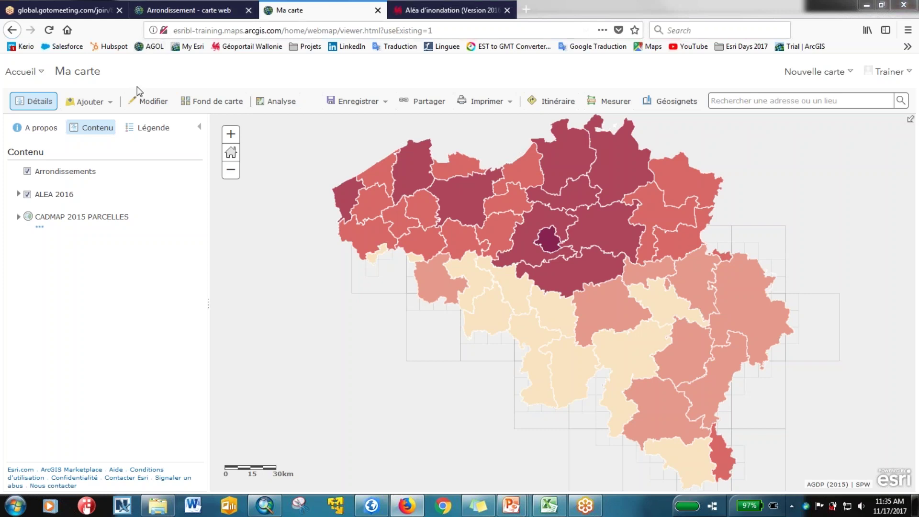
{"action": "left_click", "coordinate": [280, 107]}
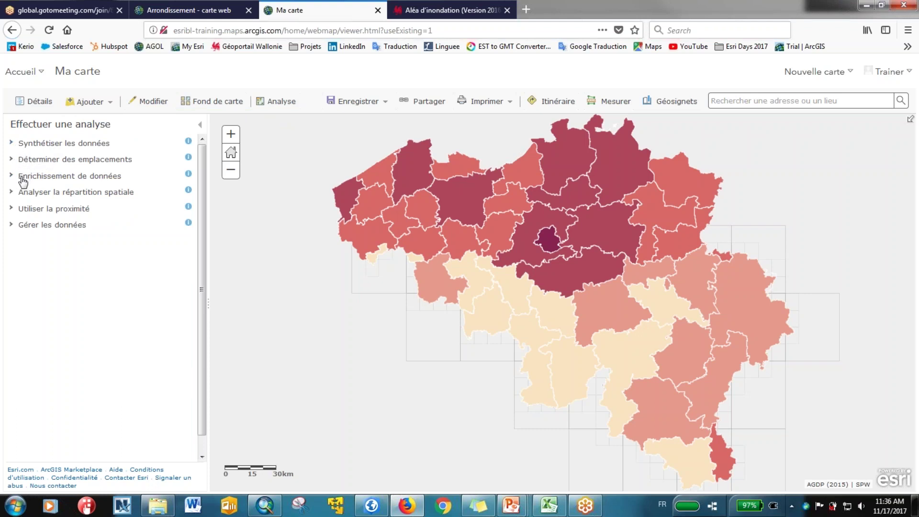
{"action": "left_click", "coordinate": [12, 210]}
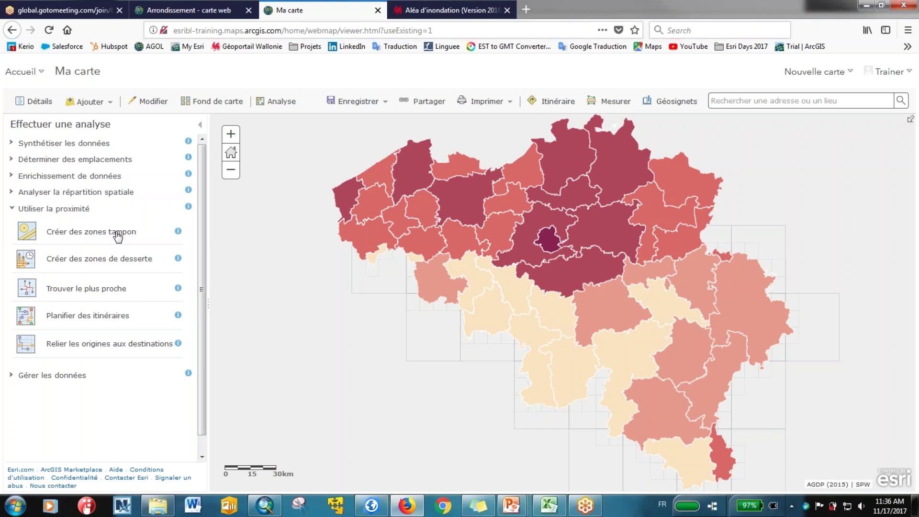
{"action": "left_click", "coordinate": [12, 193]}
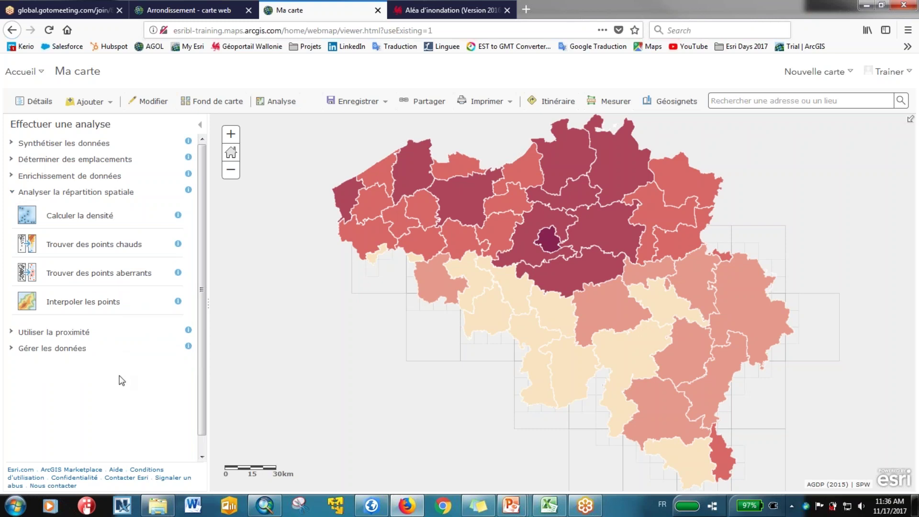
Step: Switch to ArcMap to view the hosted Arrondissements layer, and return to the web map Ma carte in Firefox
{"action": "left_click", "coordinate": [273, 510]}
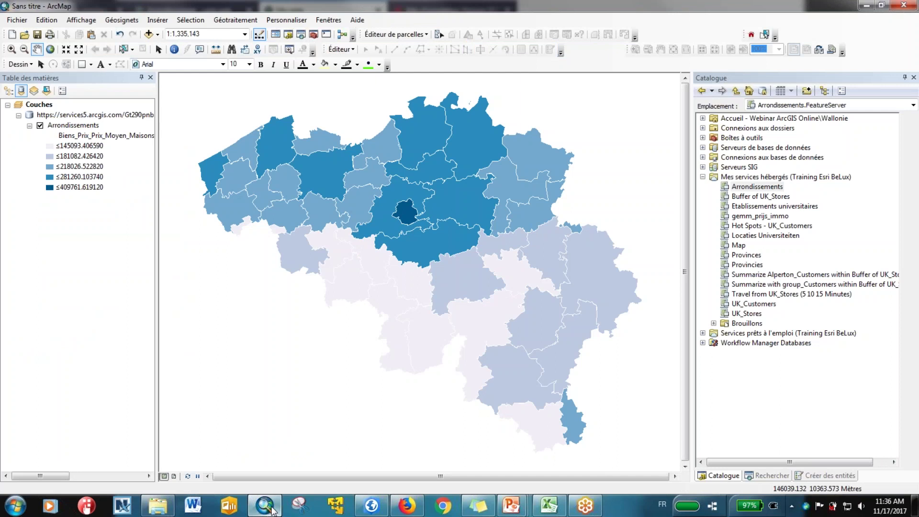
{"action": "left_click", "coordinate": [273, 510]}
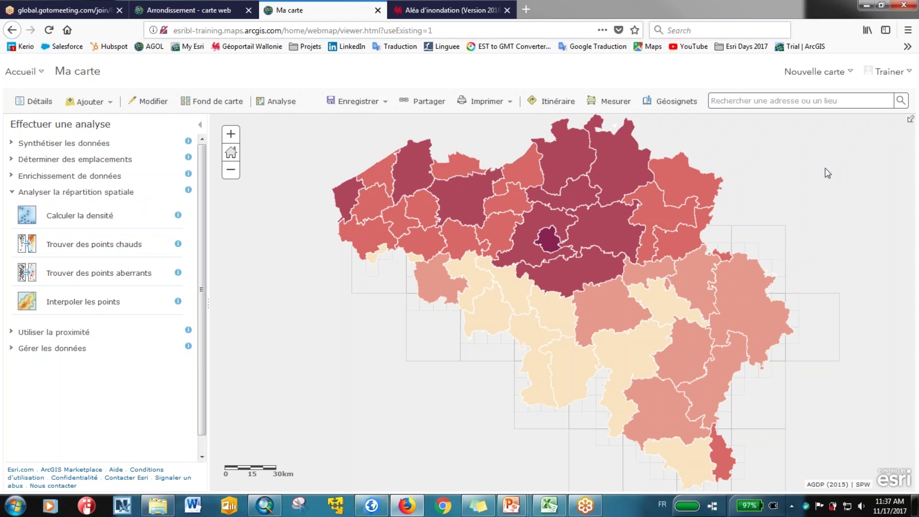
Step: Open communityesribelux.info in a new browser tab and switch the webinar page to French
{"action": "left_click", "coordinate": [528, 9]}
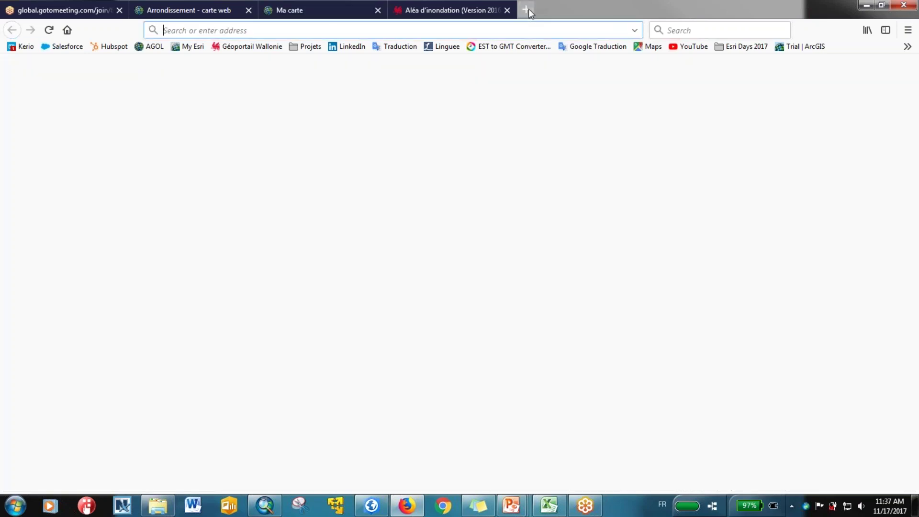
{"action": "type", "text": "communityesribelux.info/"}
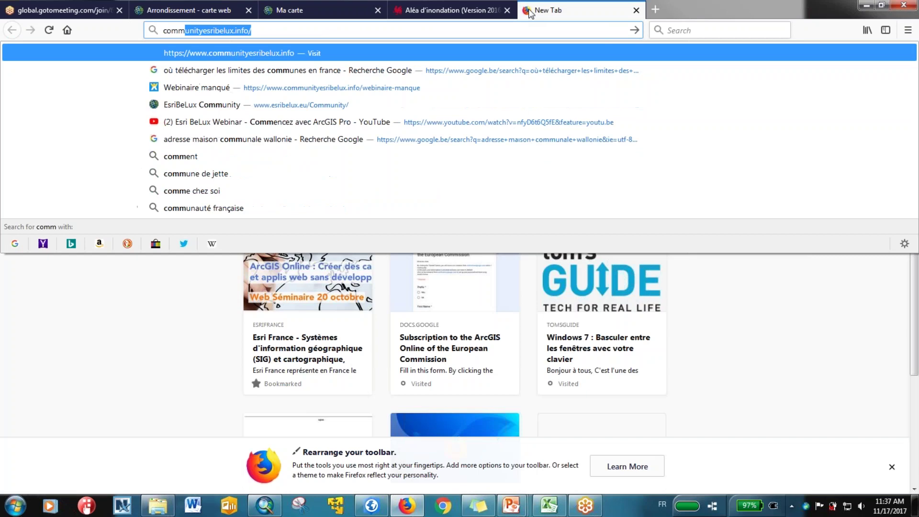
{"action": "key", "text": "Return"}
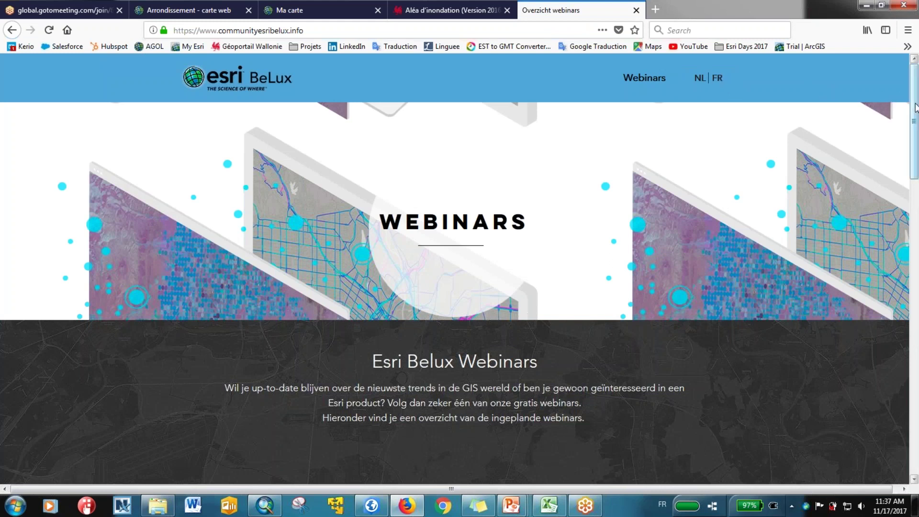
{"action": "scroll", "coordinate": [914, 129], "scroll_direction": "down", "scroll_amount": 2}
{"action": "scroll", "coordinate": [914, 134], "scroll_direction": "down", "scroll_amount": 4}
{"action": "left_click", "coordinate": [708, 81]}
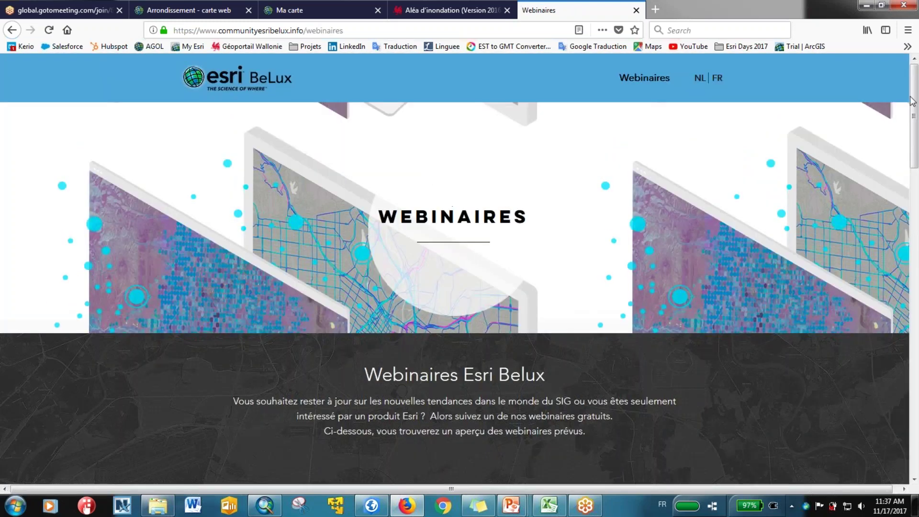
Step: Review the list of planned webinars and highlight the "Revoir un webinaire" heading for past recordings
{"action": "scroll", "coordinate": [913, 143], "scroll_direction": "down", "scroll_amount": 2}
{"action": "scroll", "coordinate": [913, 142], "scroll_direction": "down", "scroll_amount": 5}
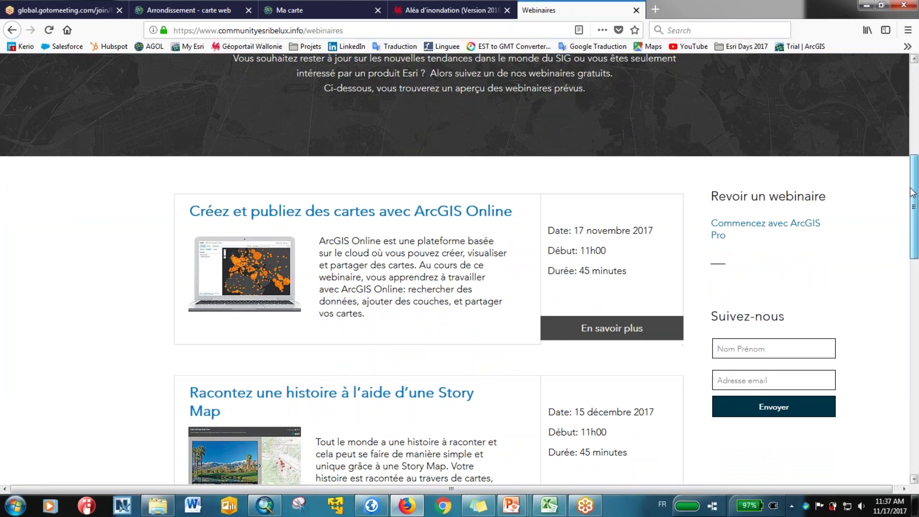
{"action": "left_click_drag", "start_coordinate": [712, 192], "coordinate": [826, 192]}
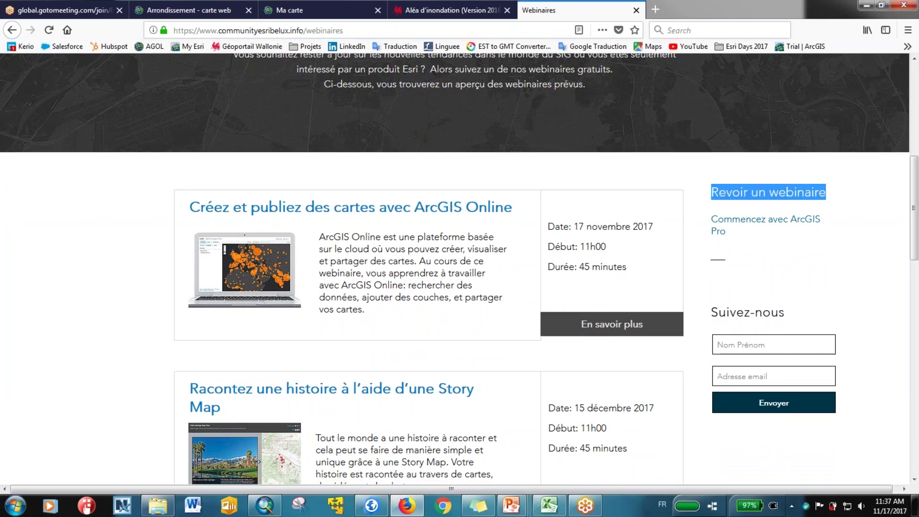
{"action": "left_click", "coordinate": [832, 201]}
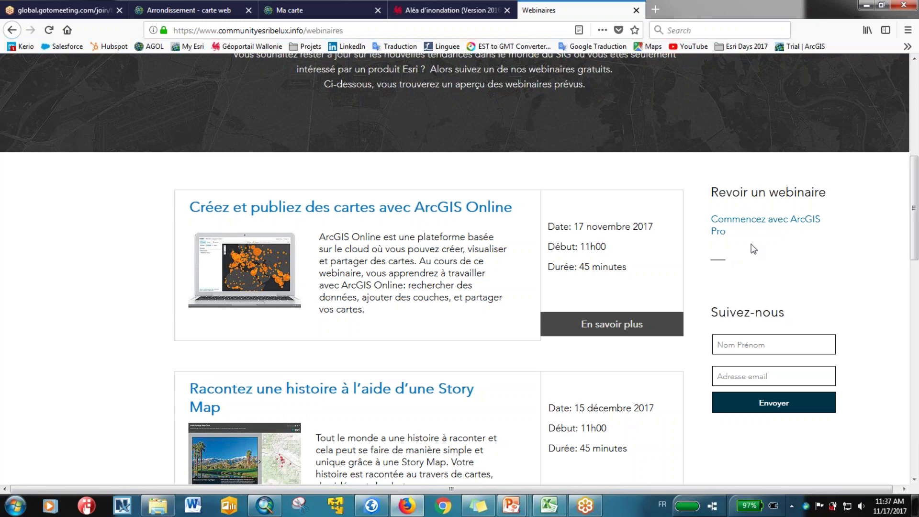
{"action": "key", "text": "alt+Tab"}
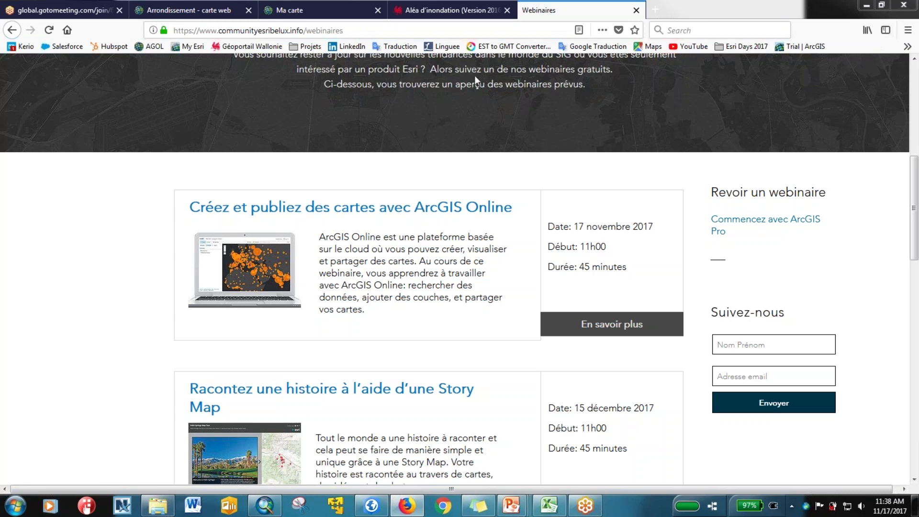
Step: Return to the ArcGIS Online site from the web map Ma carte and open the form for creating a new group
{"action": "left_click", "coordinate": [333, 14]}
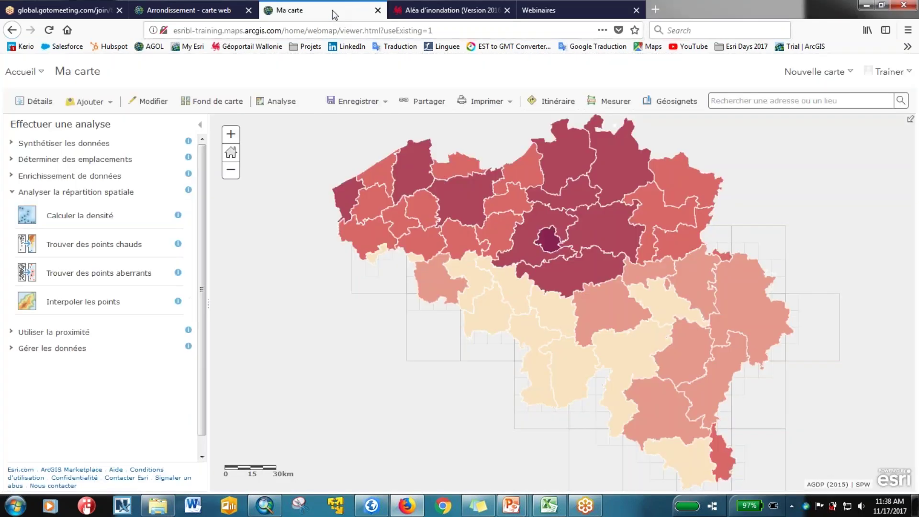
{"action": "left_click", "coordinate": [42, 72]}
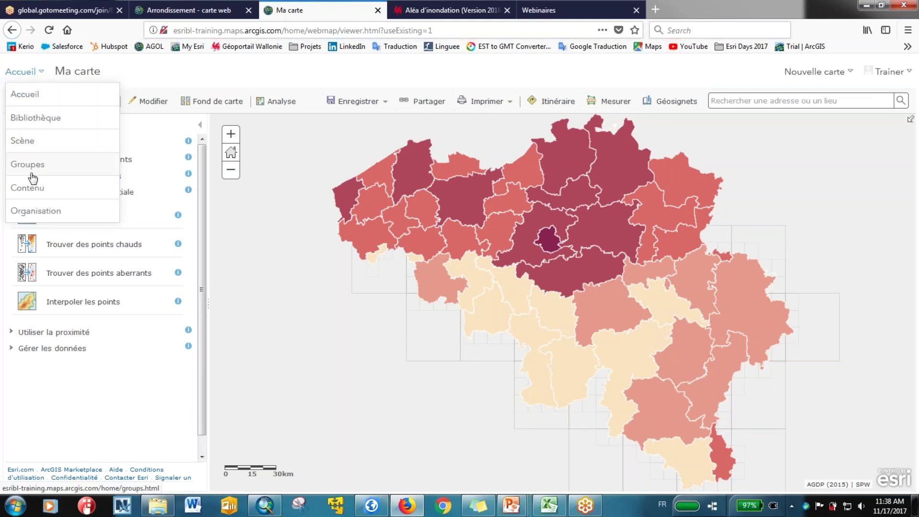
{"action": "left_click", "coordinate": [39, 94]}
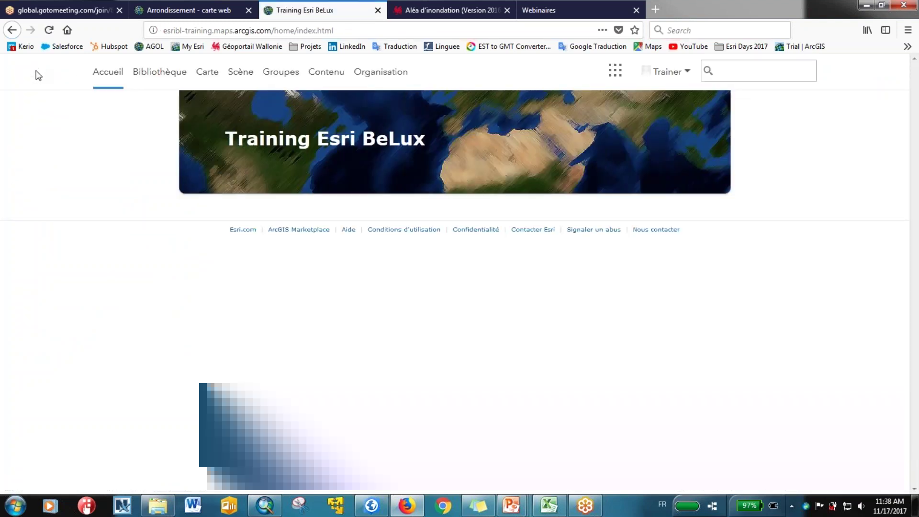
{"action": "left_click", "coordinate": [286, 73]}
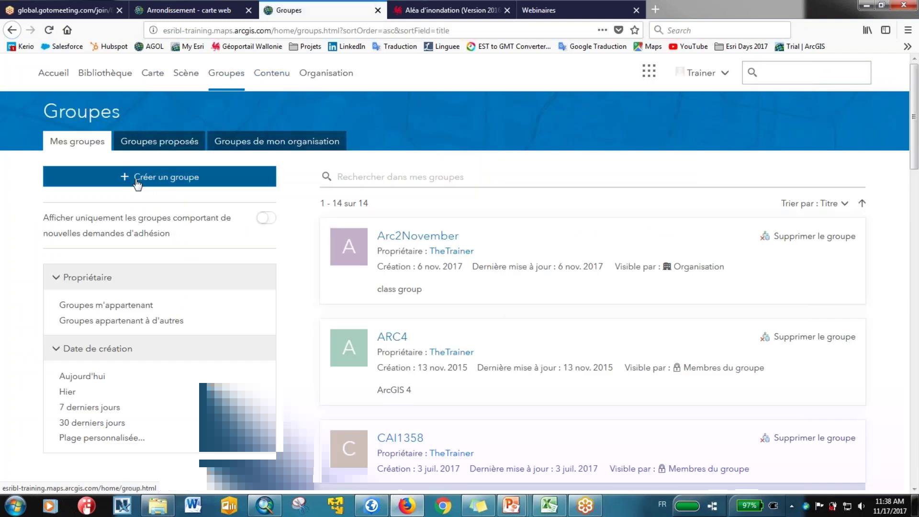
{"action": "left_click", "coordinate": [137, 183]}
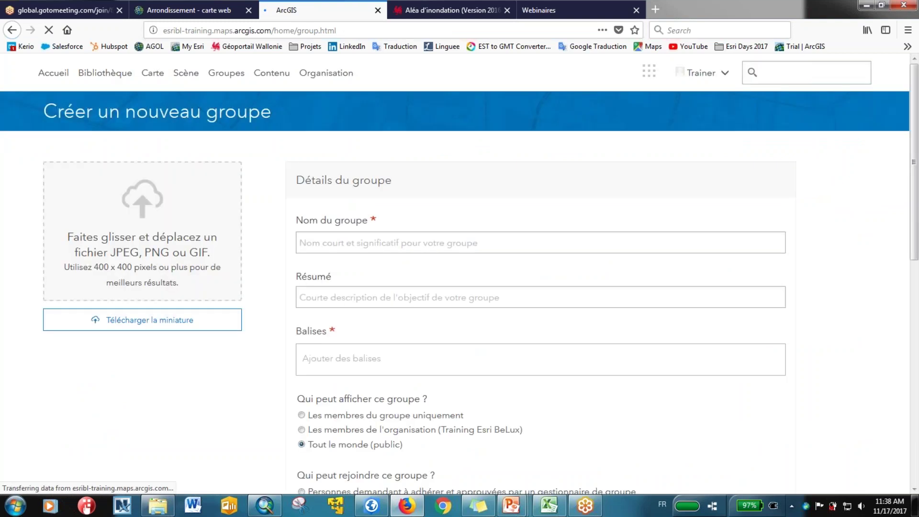
Step: Examine the new group's access, contribution, item update and Open Data options, and return to the Webinaires page
{"action": "left_click_drag", "start_coordinate": [914, 216], "coordinate": [906, 445]}
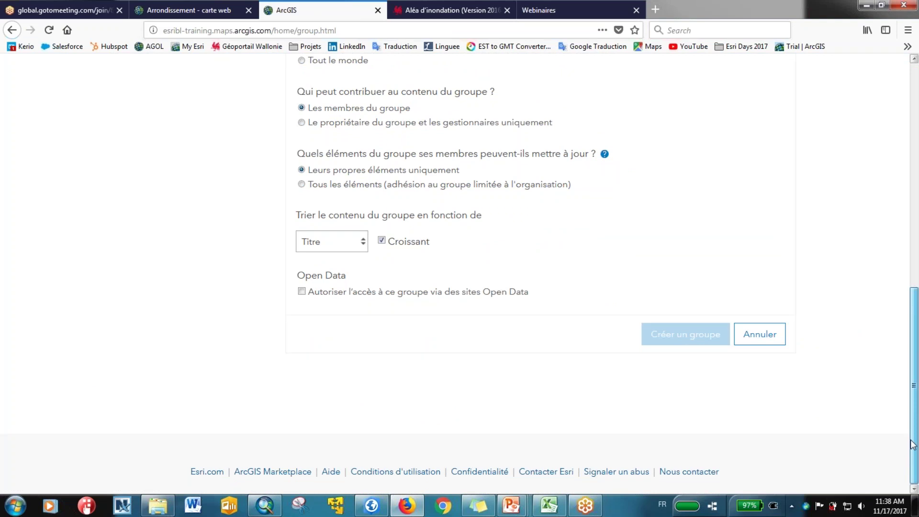
{"action": "left_click_drag", "start_coordinate": [913, 438], "coordinate": [915, 202]}
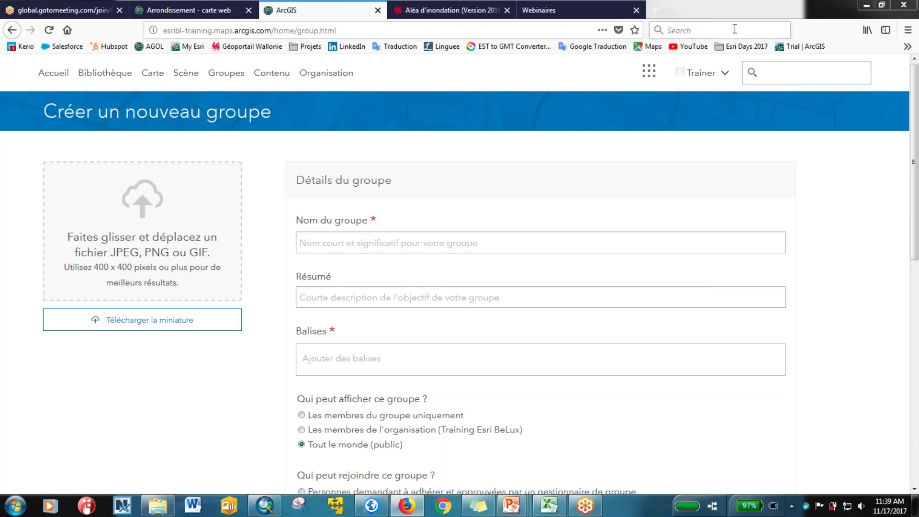
{"action": "left_click", "coordinate": [579, 12]}
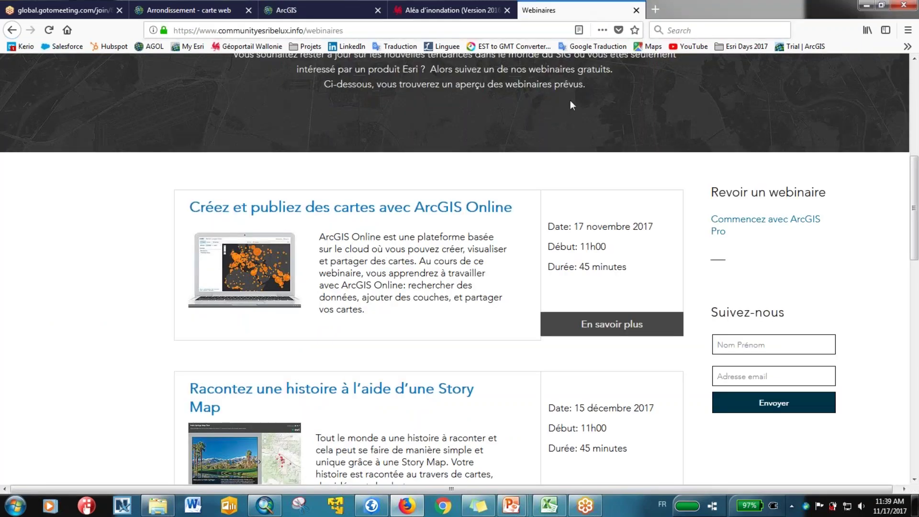